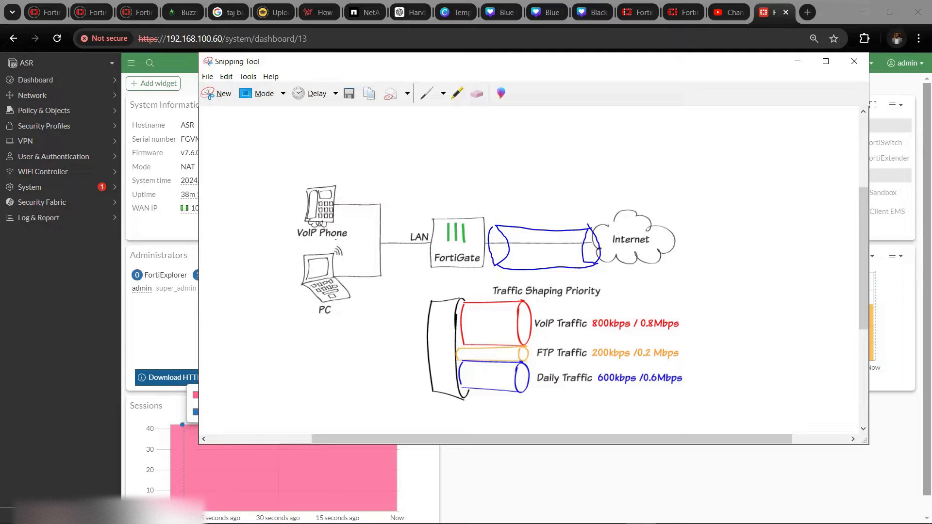
scroll(359, 297, "up", 1)
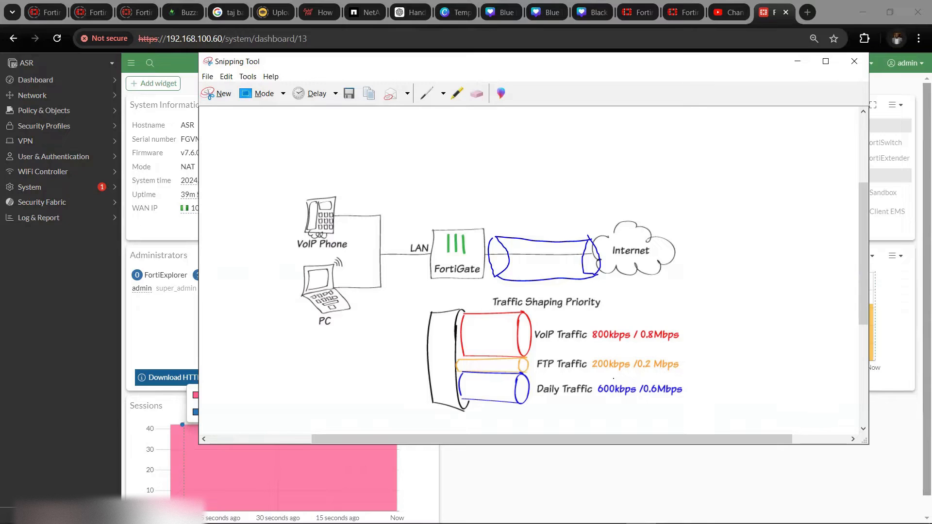
scroll(529, 271, "left", 1)
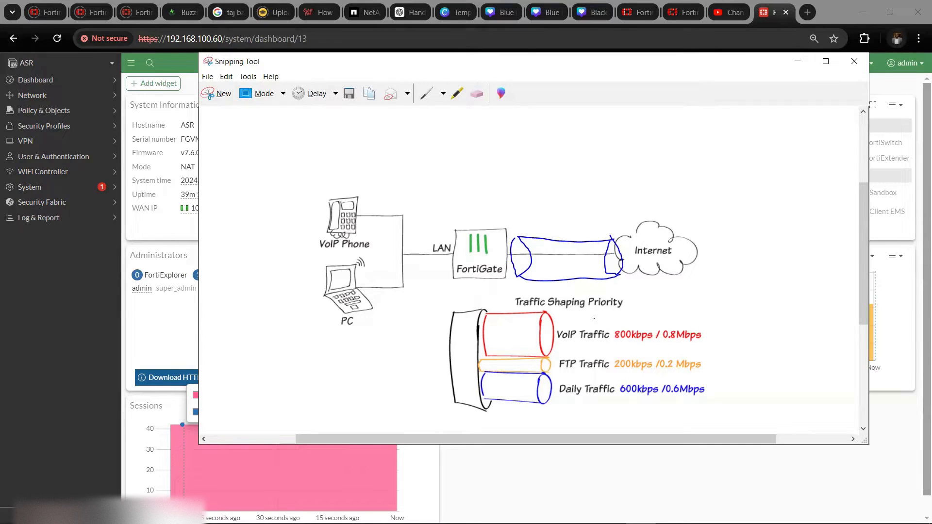
scroll(647, 321, "left", 1)
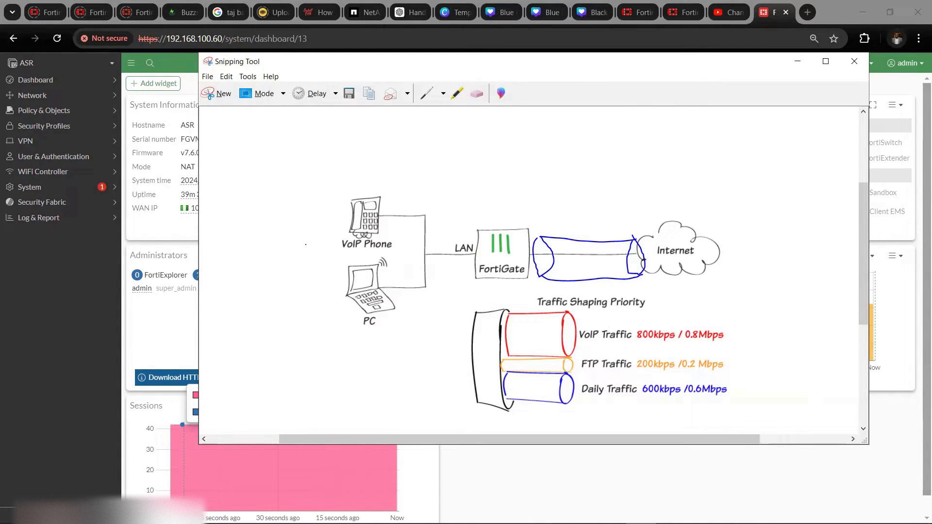
- Minimize the traffic shaping diagram in the Snipping Tool and switch to the untitled Notepad notes
left_click(55, 273)
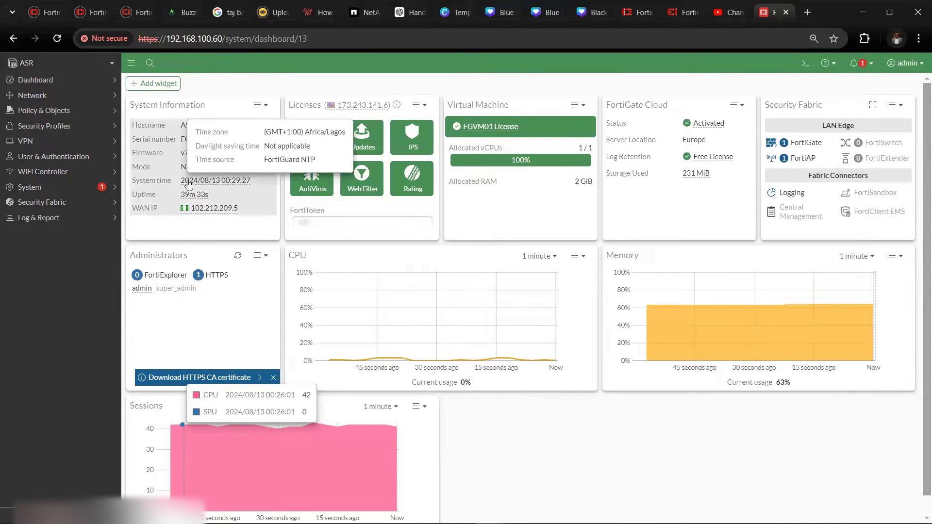
key("super")
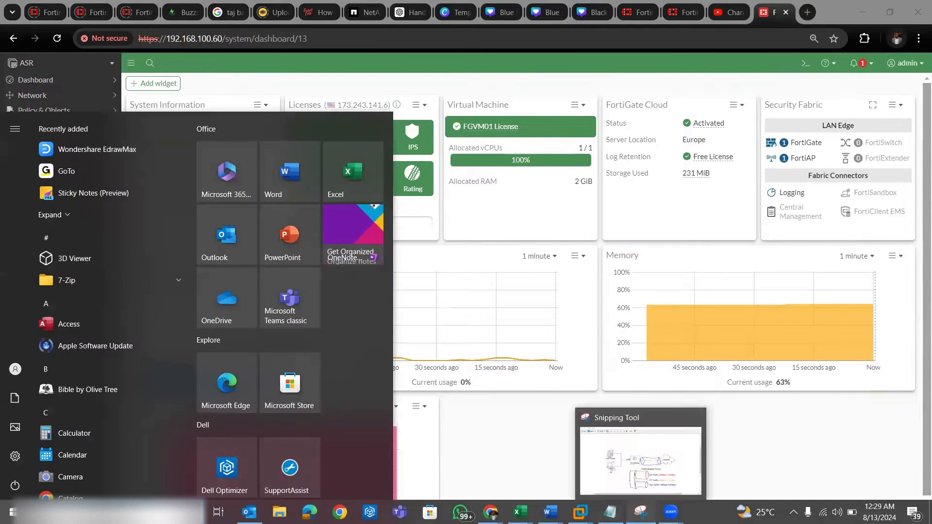
left_click(641, 512)
left_click(797, 61)
left_click(609, 512)
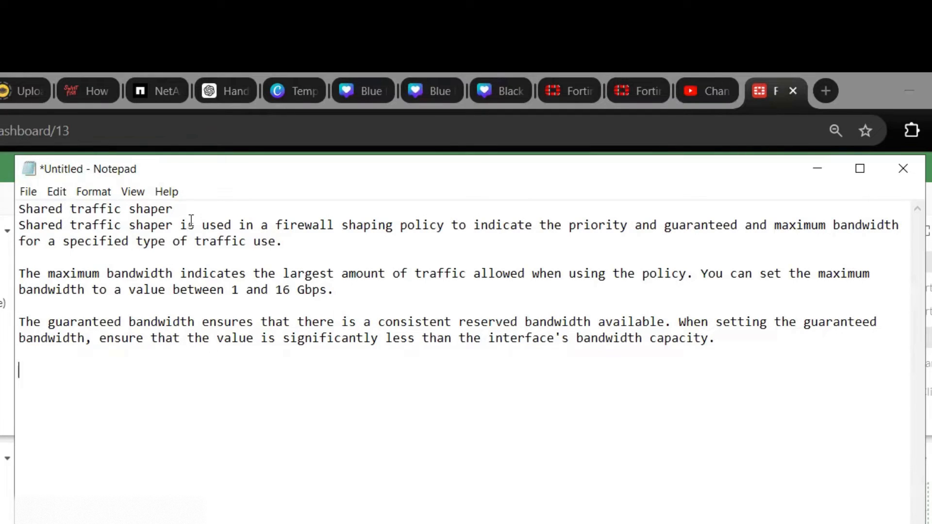
- Read the shared traffic shaper notes, highlighting the definition and the maximum and guaranteed bandwidth explanations
left_click_drag(191, 220, 210, 214)
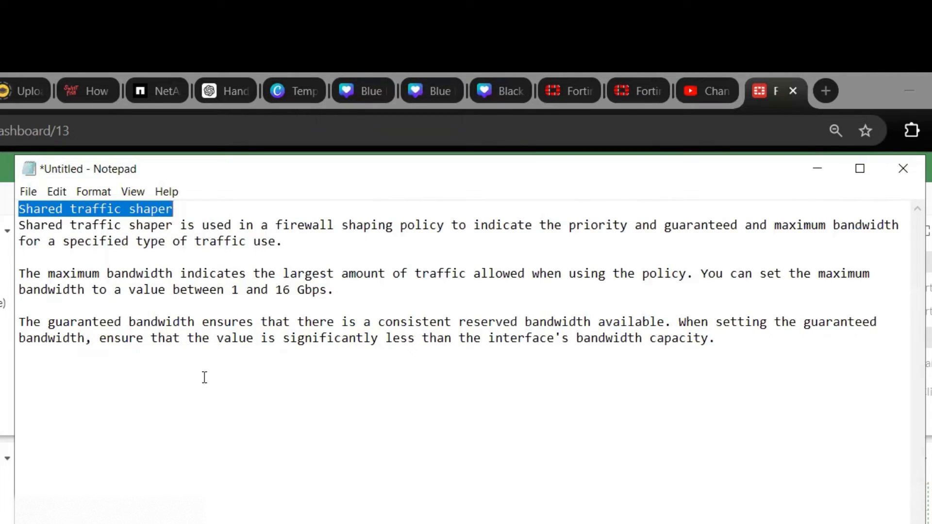
left_click_drag(26, 226, 295, 257)
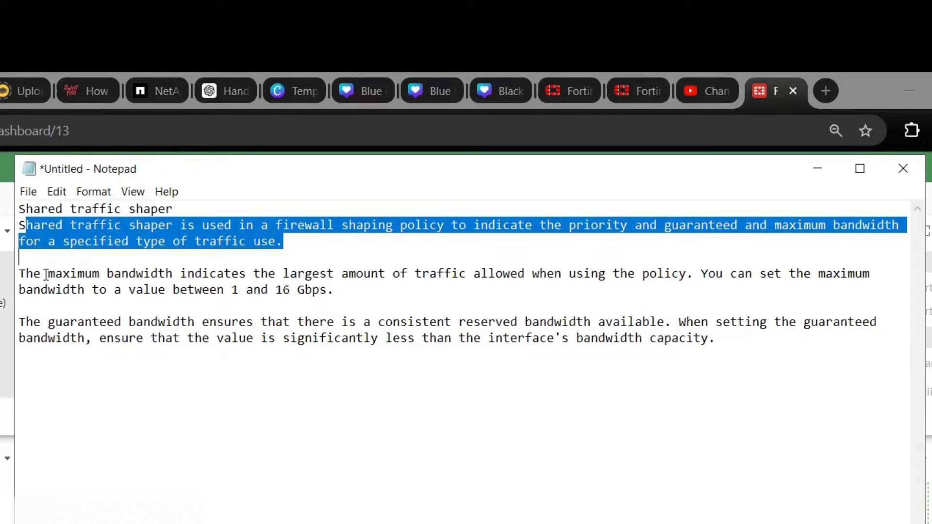
left_click_drag(27, 273, 666, 274)
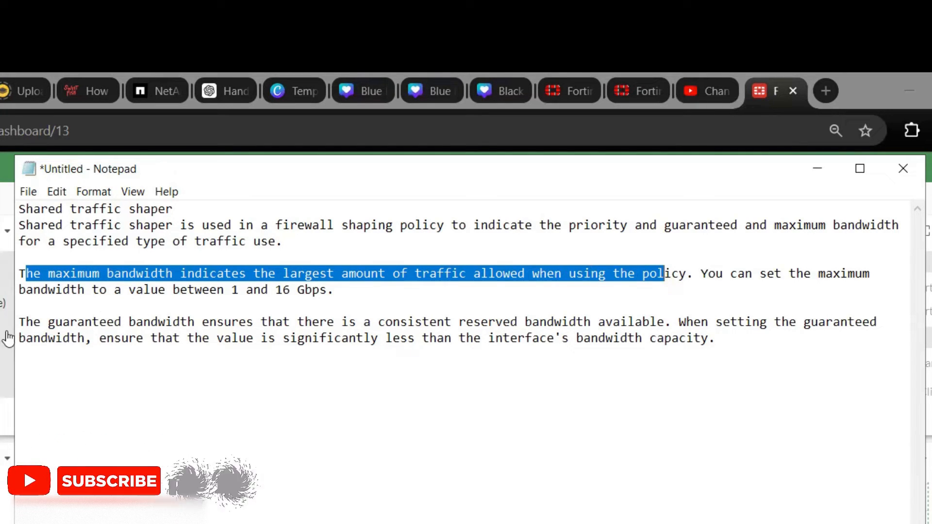
left_click_drag(18, 322, 656, 326)
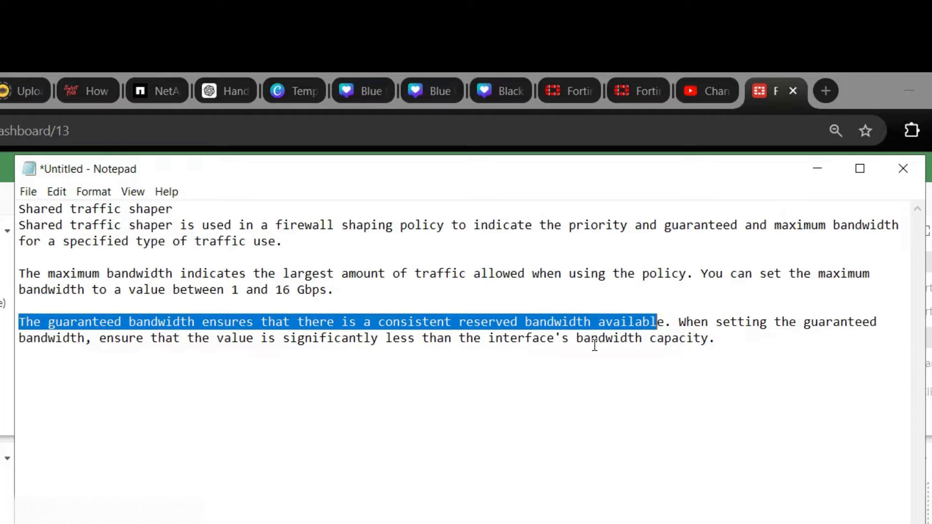
- Paste the copied Per-IP traffic shaper notes below the guaranteed bandwidth paragraph, separated by blank lines
left_click(754, 338)
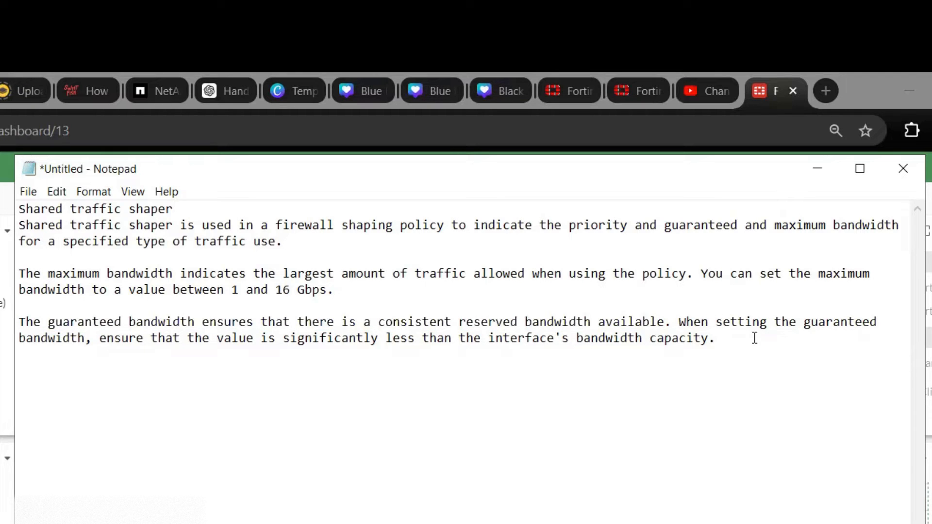
key("Return")
key("Return")
key("Return")
key("ctrl+v")
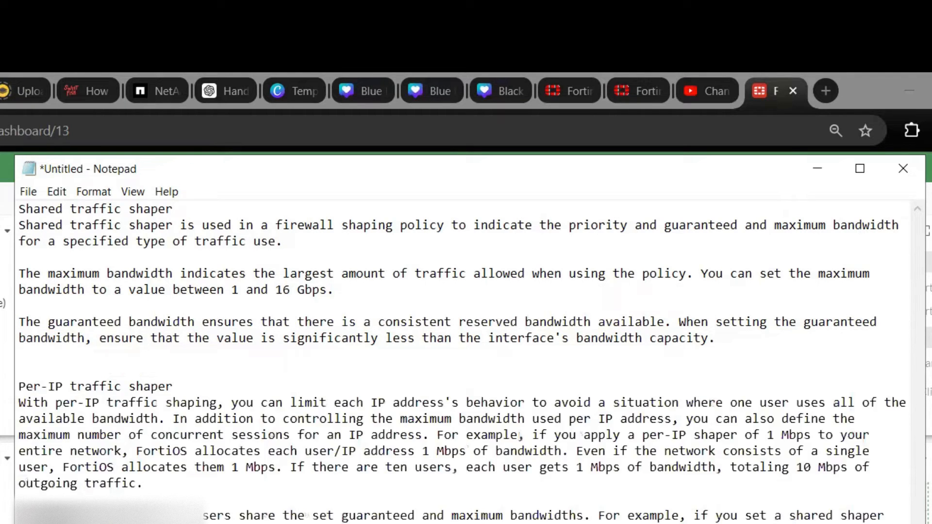
- Read how per-IP traffic shaping limits each IP address's bandwidth and concurrent sessions, highlighting the passages
left_click_drag(84, 384, 187, 387)
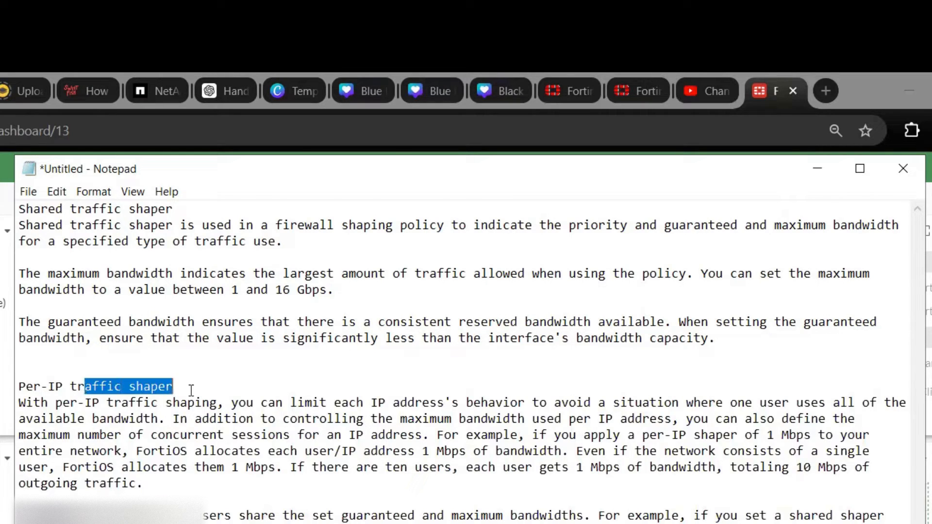
left_click_drag(25, 402, 115, 419)
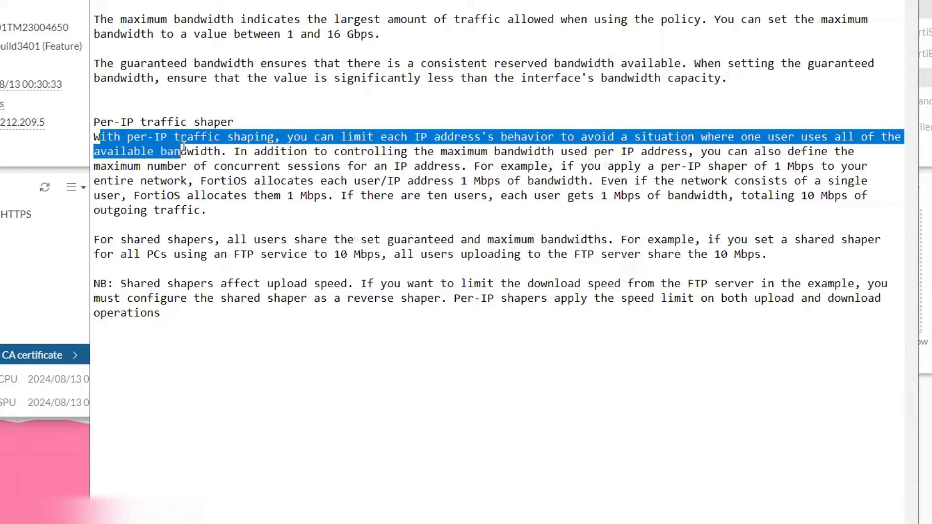
left_click_drag(94, 137, 808, 136)
left_click(293, 142)
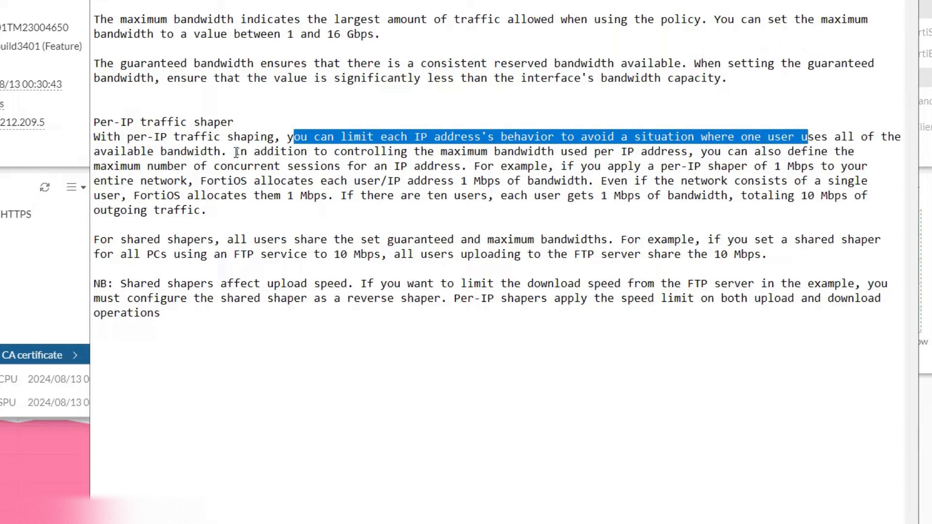
left_click_drag(234, 151, 601, 153)
double_click(723, 150)
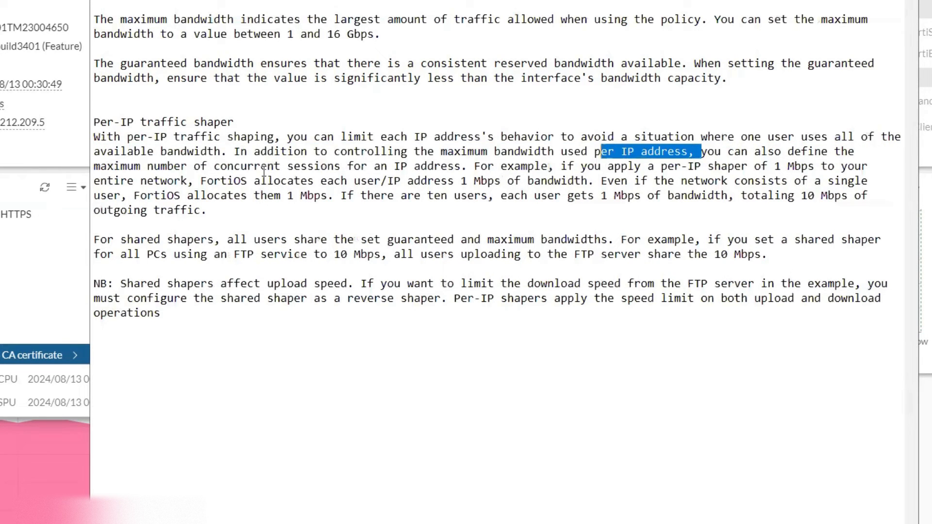
left_click_drag(110, 169, 742, 167)
left_click(753, 166)
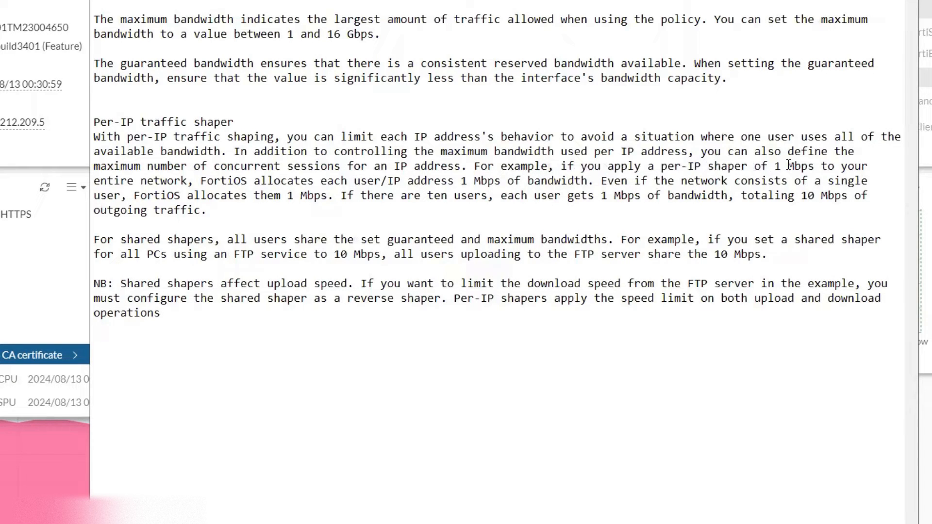
- Read through the 1 Mbps per-IP shaper example, highlighting the allocation for a single user and for ten users
left_click_drag(787, 166, 821, 166)
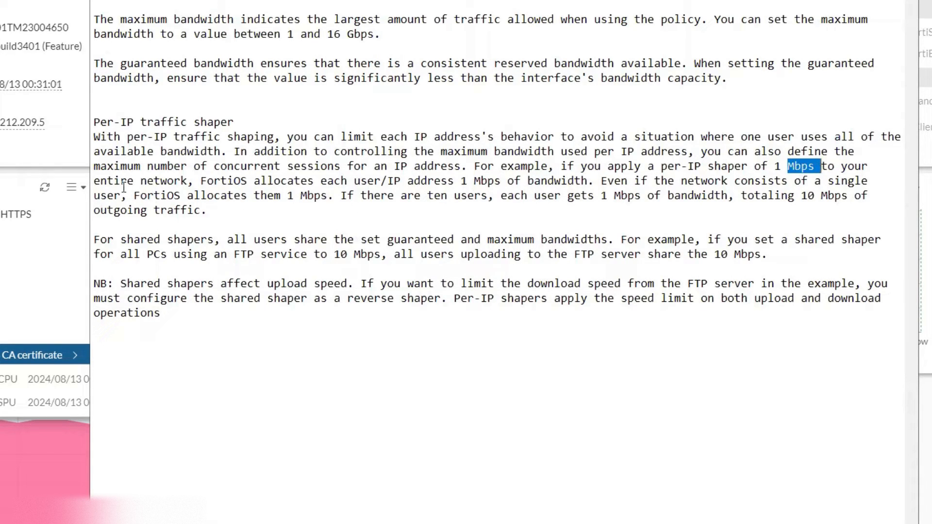
left_click_drag(122, 183, 306, 199)
left_click(200, 182)
left_click(128, 211)
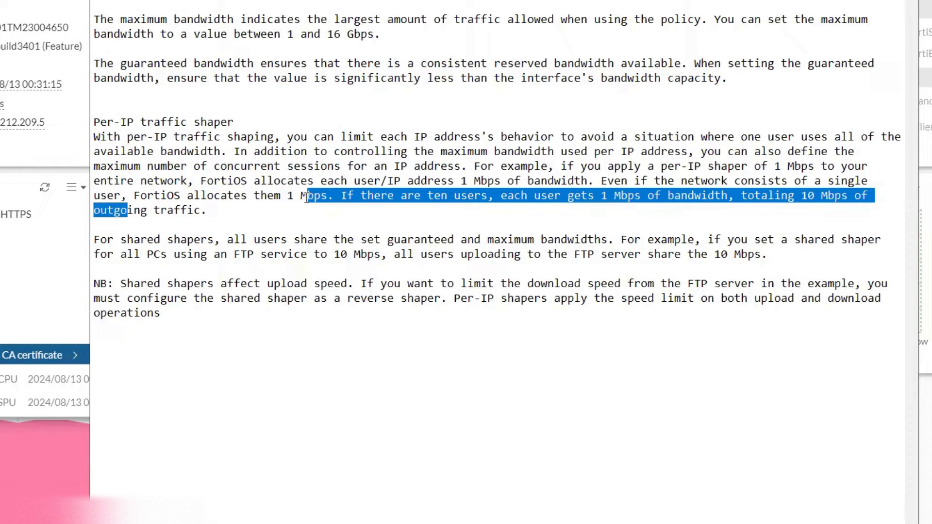
left_click(342, 197)
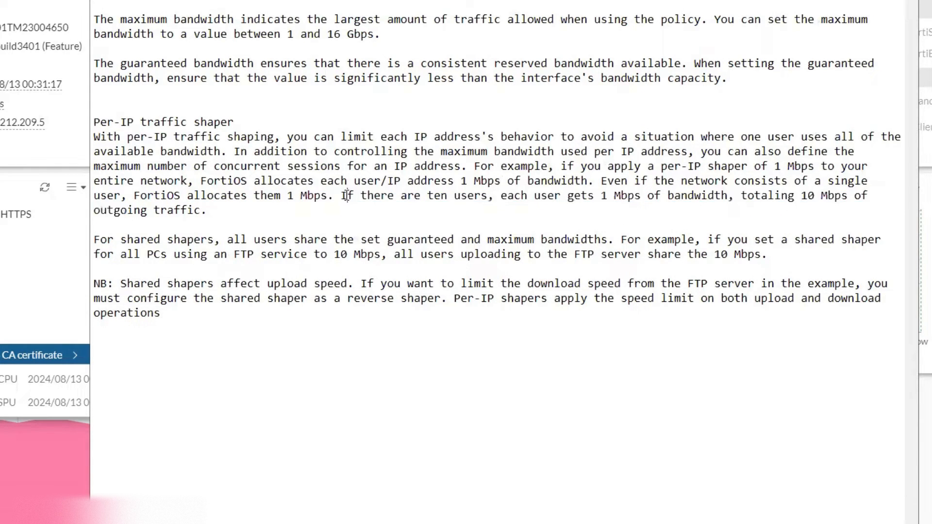
left_click_drag(341, 197, 829, 202)
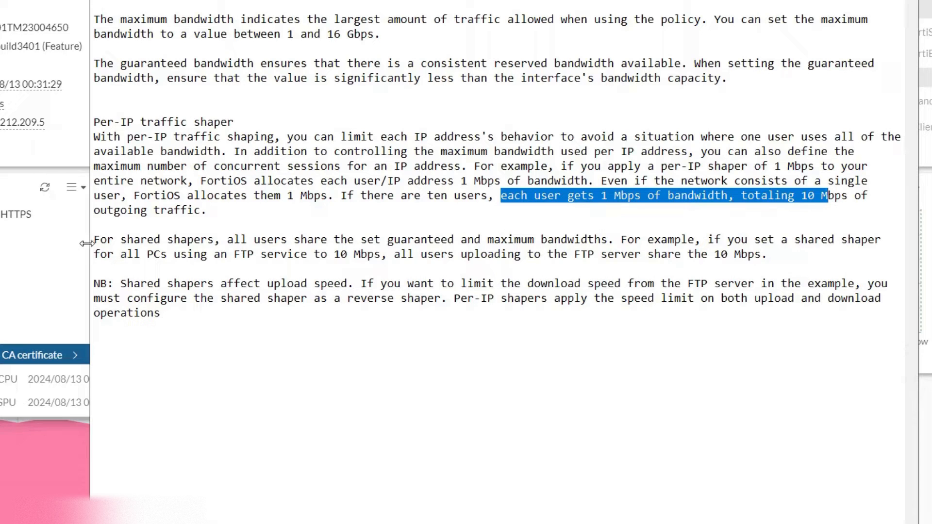
- Read the shared shaper FTP example and the NB note on upload speed, reverse shapers and per-IP shapers
left_click_drag(106, 241, 801, 240)
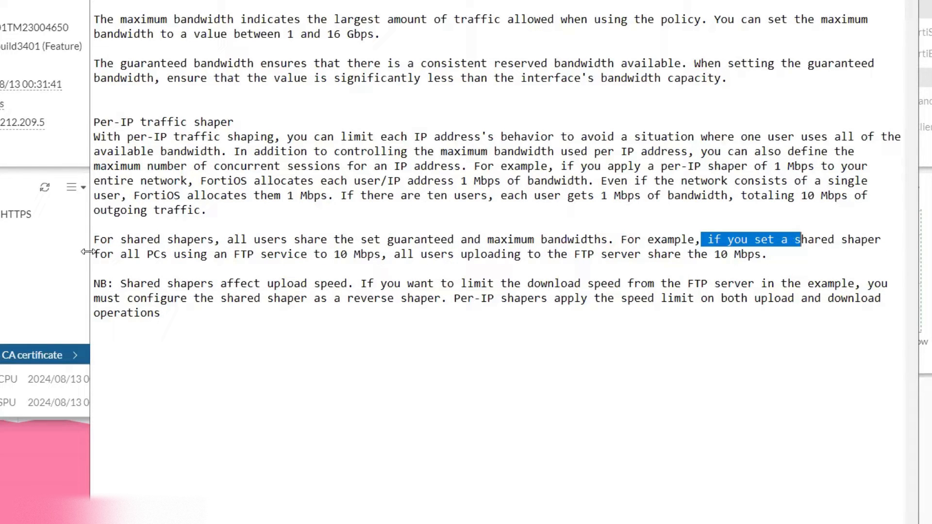
left_click_drag(114, 254, 754, 258)
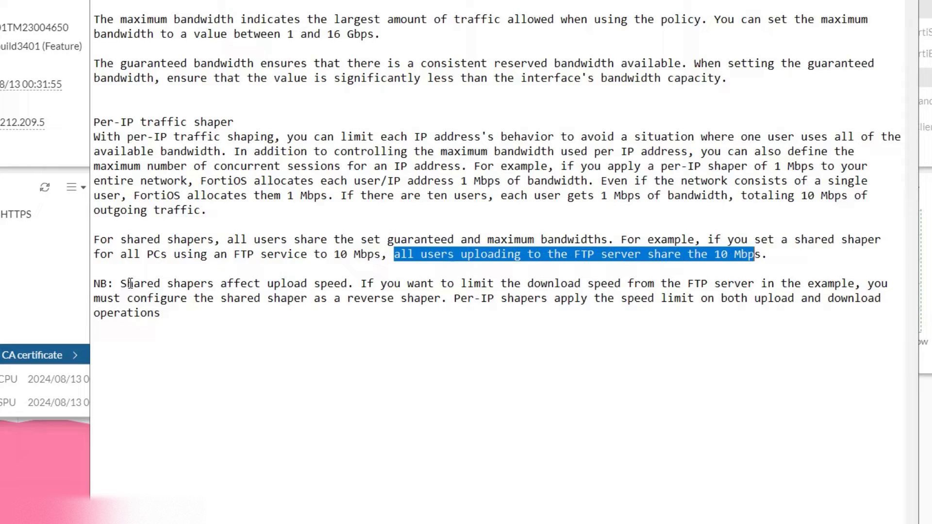
left_click_drag(119, 284, 836, 283)
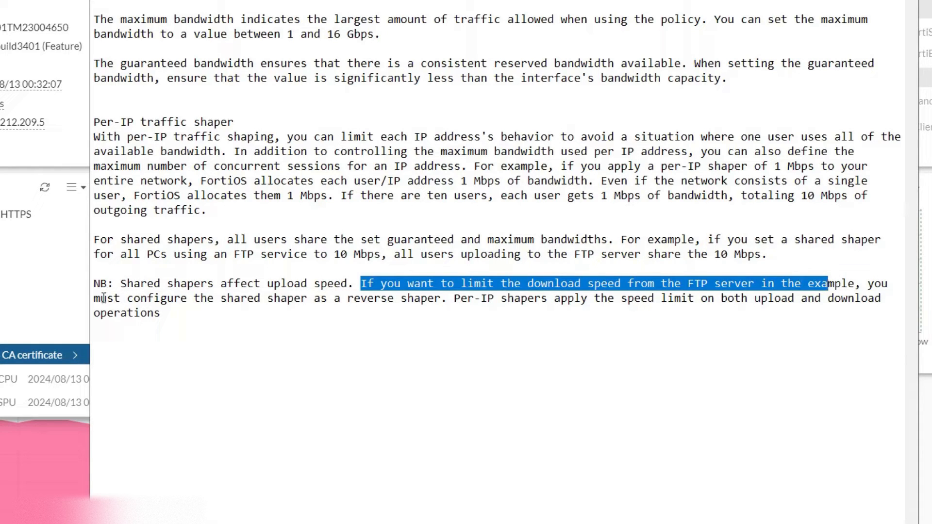
left_click_drag(100, 298, 399, 303)
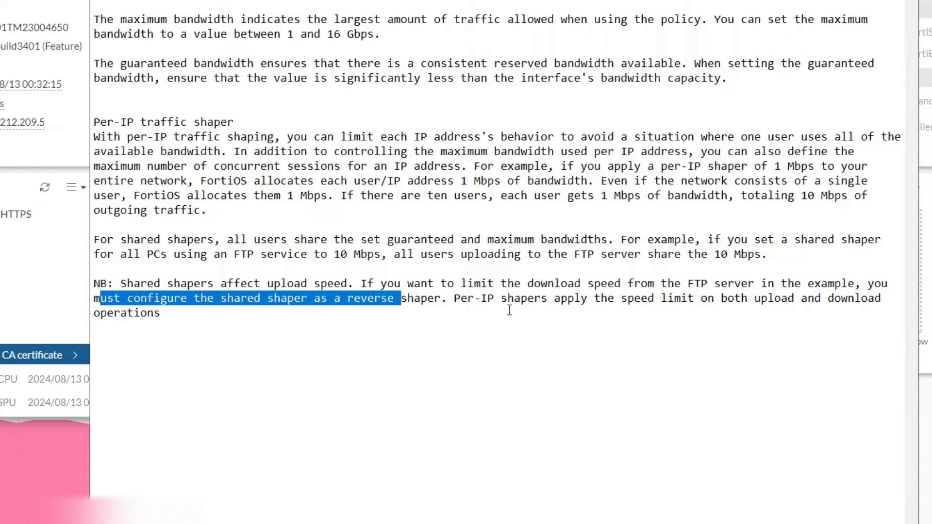
left_click_drag(456, 311, 501, 328)
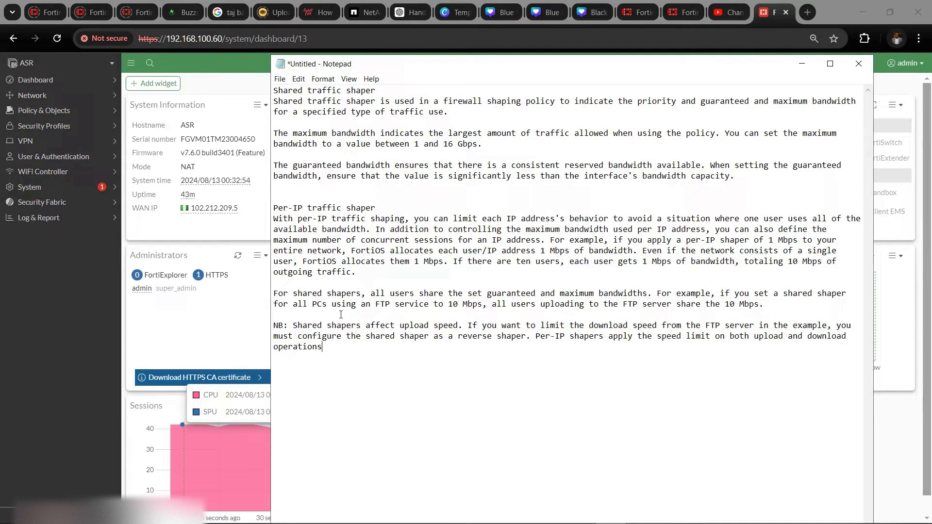
- Switch back to the FortiGate interface and open the Traffic Shaping page under Policy & Objects
left_click(90, 94)
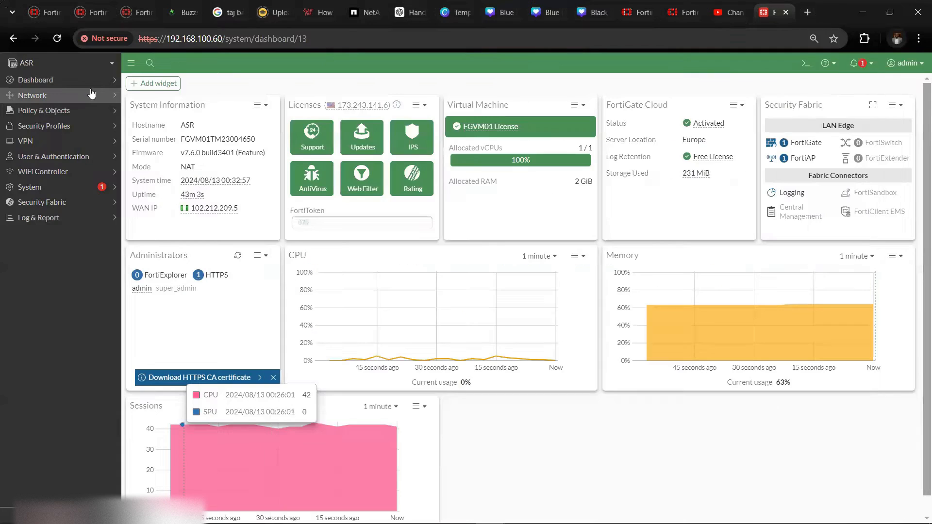
left_click(58, 101)
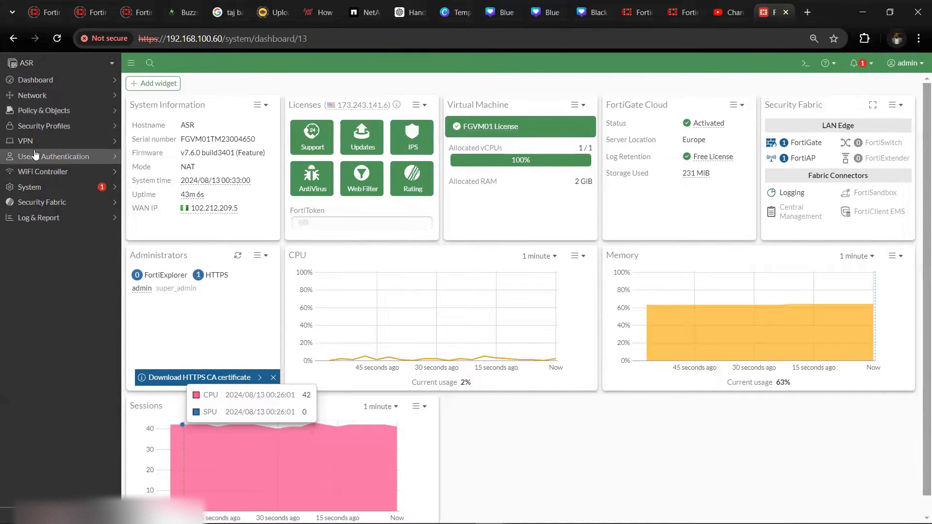
left_click(74, 112)
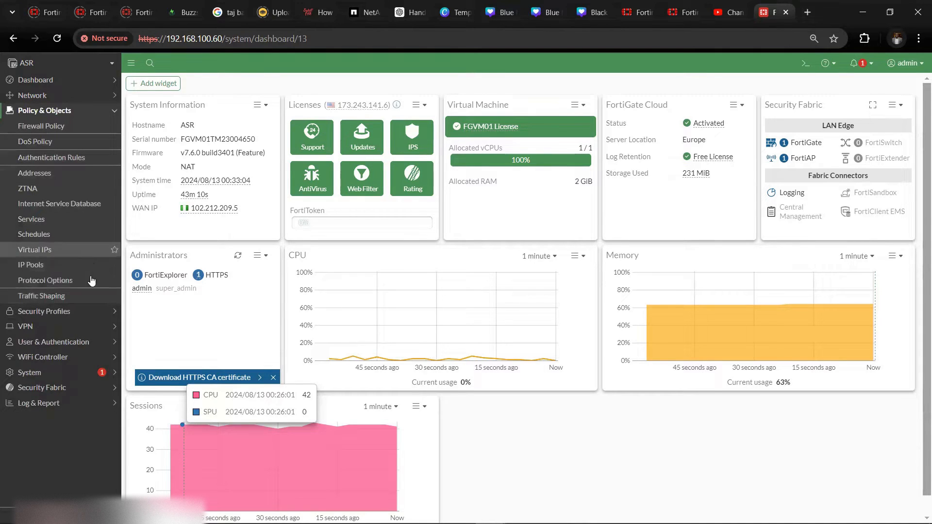
left_click(40, 297)
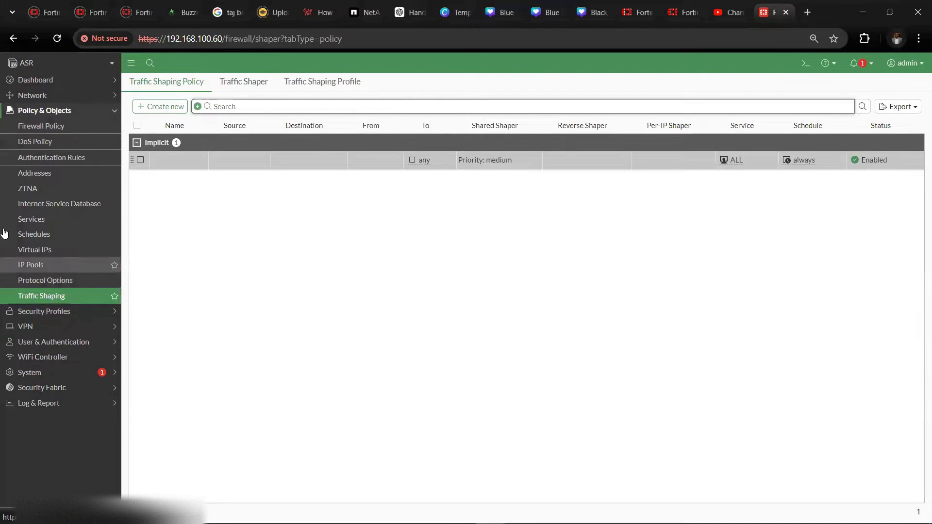
- Open the system's Feature Visibility settings and check whether the Traffic Shaping feature is enabled
left_click(68, 111)
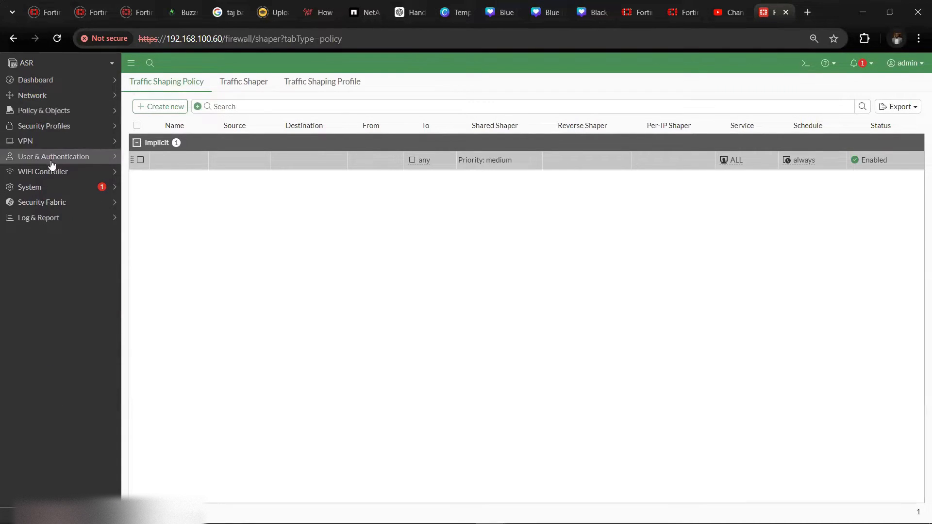
left_click(49, 188)
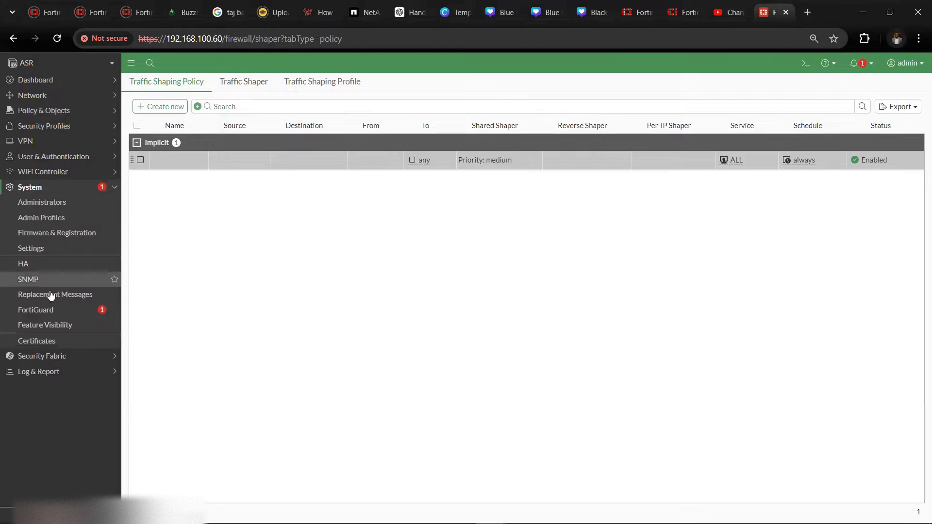
left_click(54, 330)
scroll(298, 291, "down", 4)
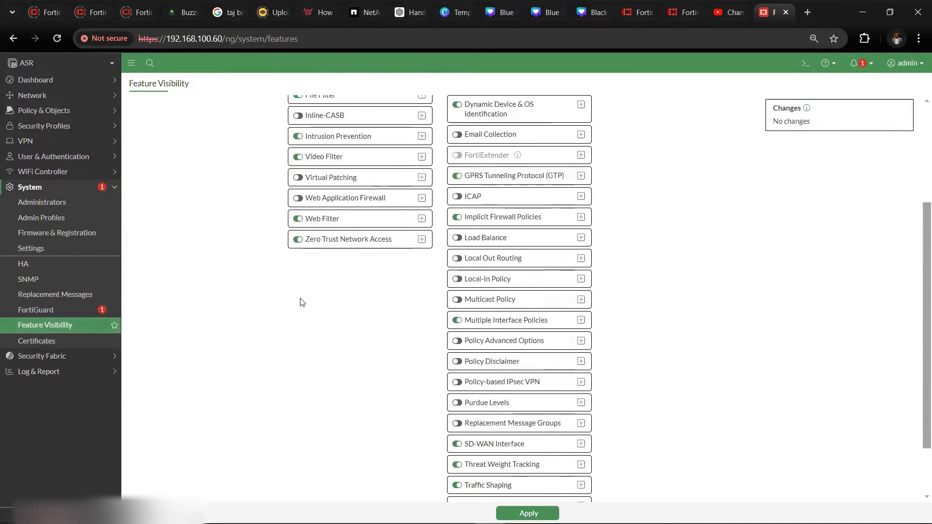
scroll(545, 314, "down", 2)
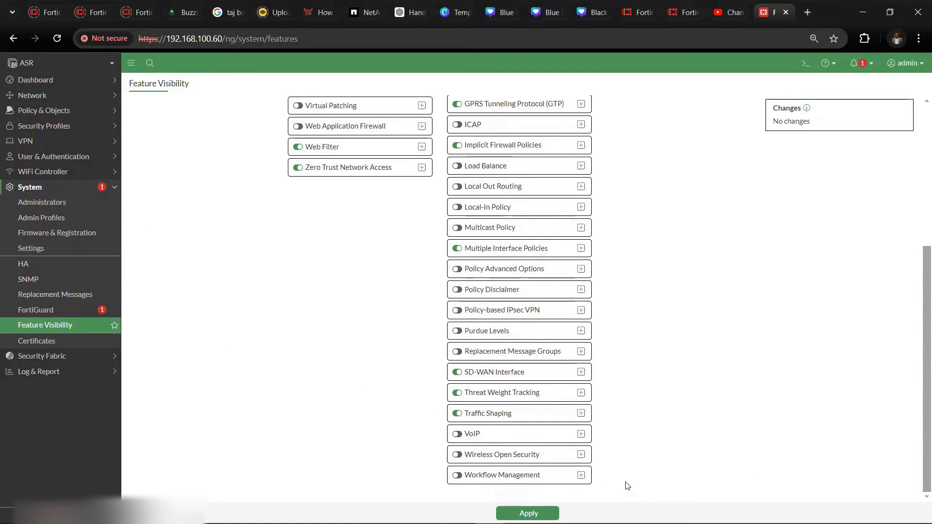
scroll(233, 214, "up", 1)
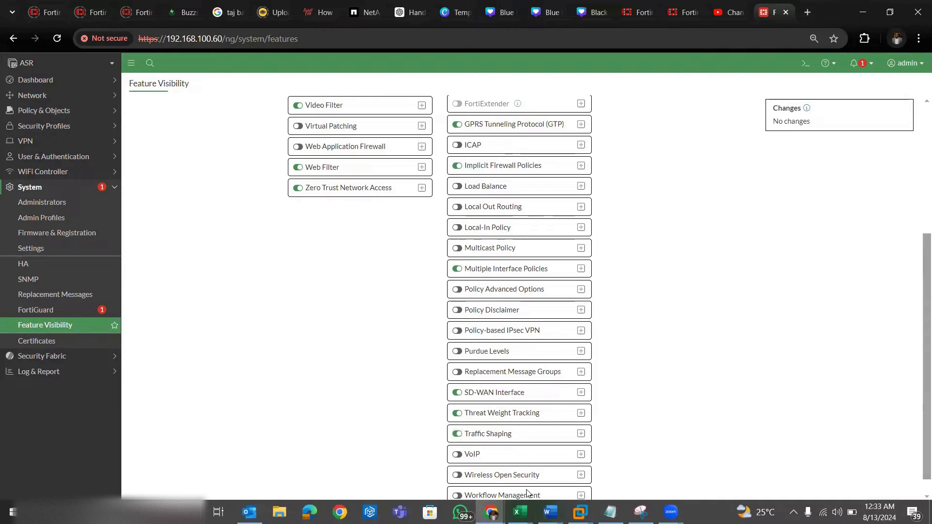
- Open the Traffic Shaper list under Policy & Objects > Traffic Shaping and start creating a new shared shaper
left_click(19, 110)
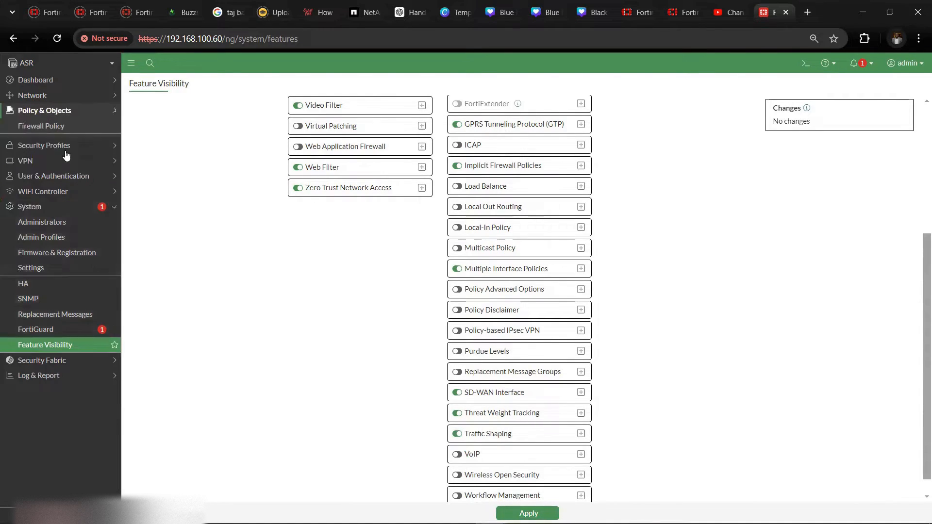
left_click(54, 298)
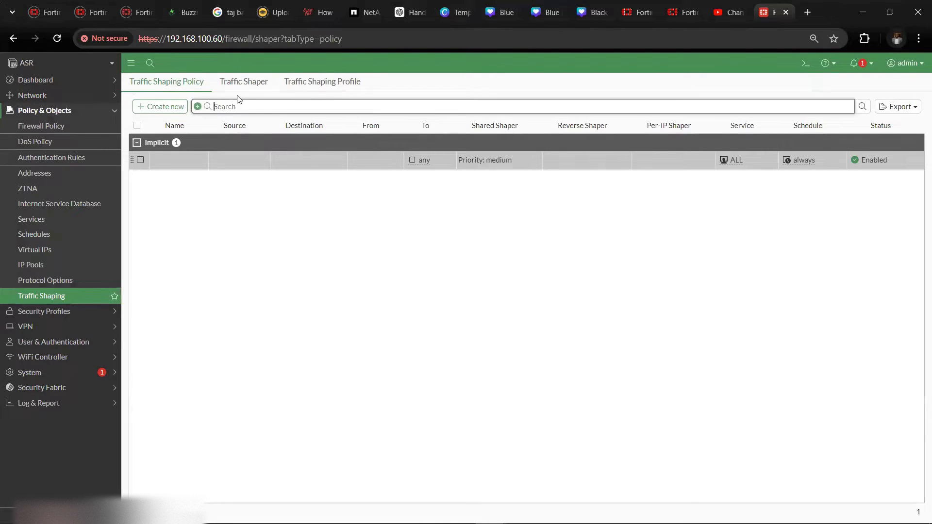
left_click(247, 84)
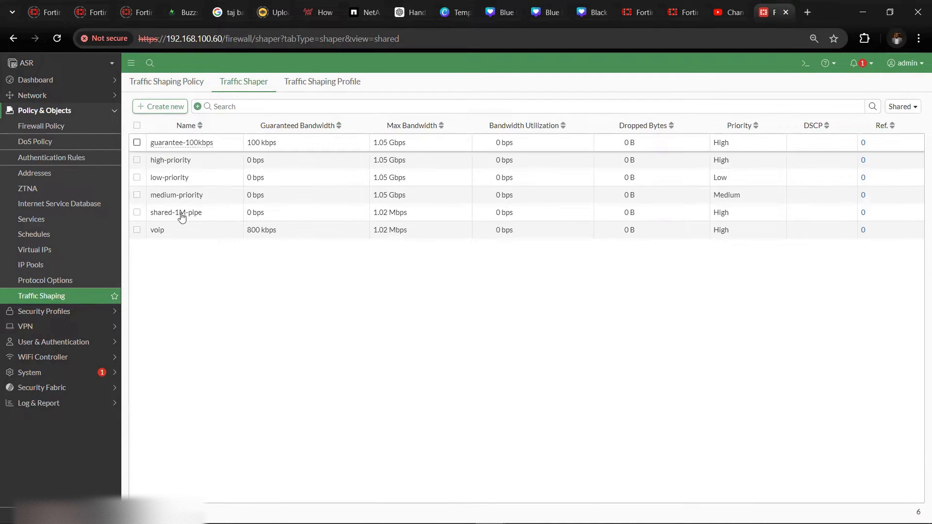
mouse_move(186, 161)
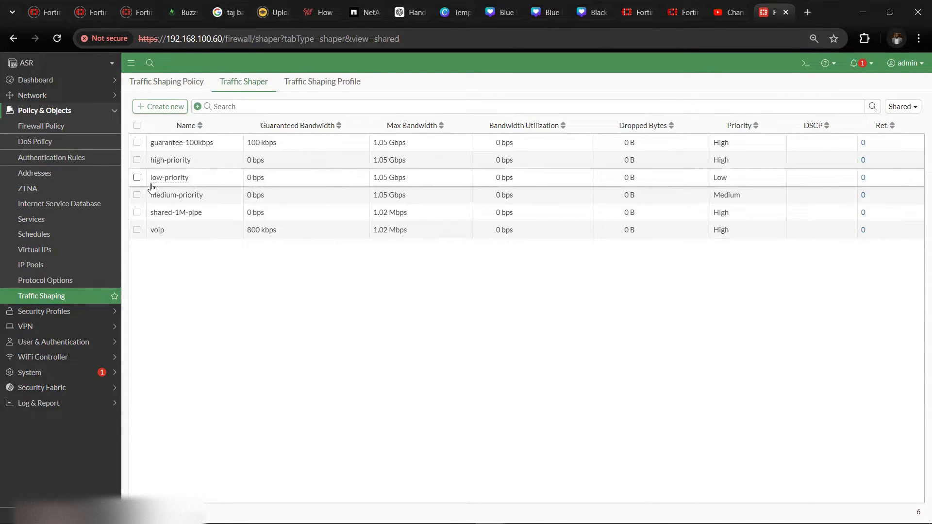
left_click(173, 105)
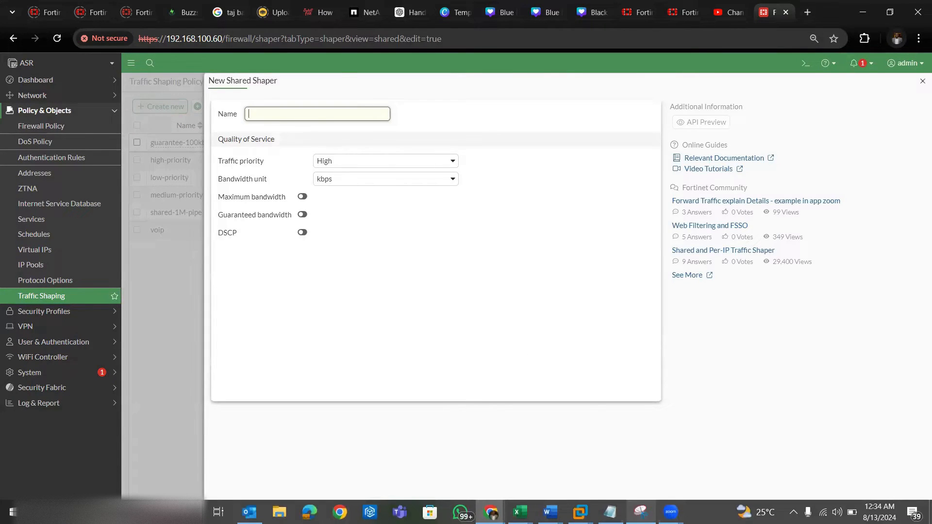
- Switch to the Snipping Tool diagram, review the bandwidth planned for VoIP, FTP and daily traffic, and return to the shaper form
left_click(640, 512)
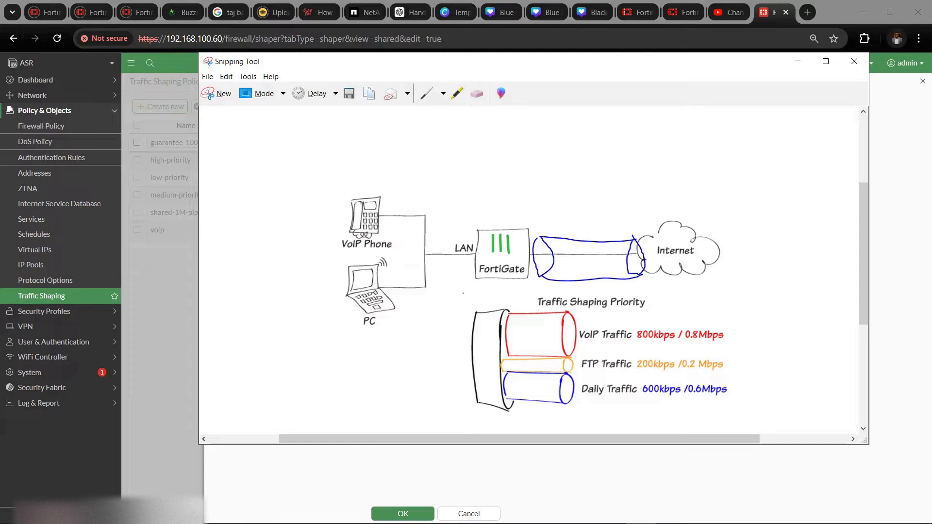
scroll(628, 125, "left", 1)
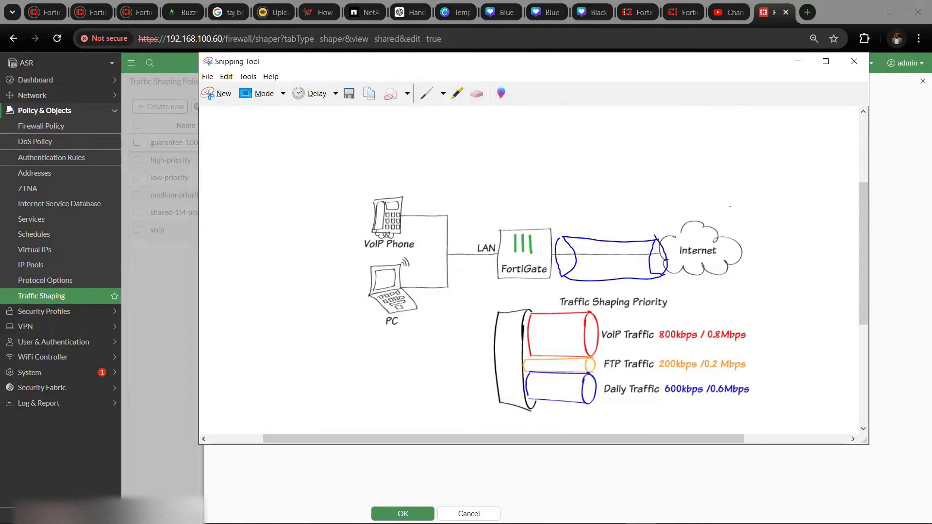
scroll(384, 160, "up", 1)
scroll(516, 316, "up", 1)
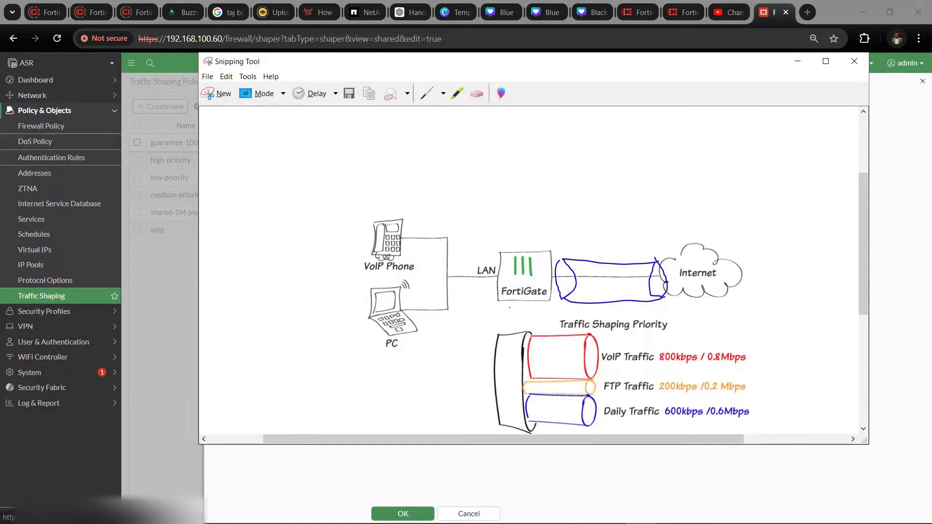
left_click(885, 221)
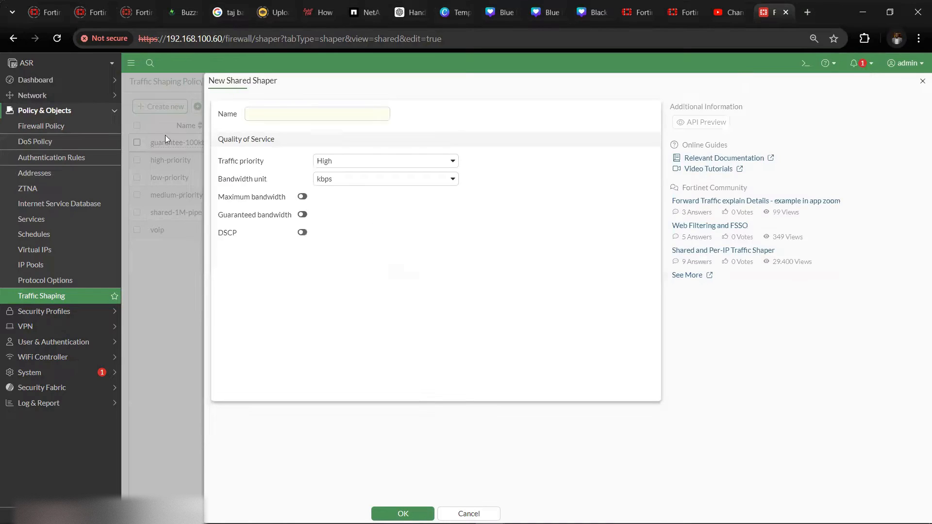
- Name the shared shaper voip_shared_shaper with High traffic priority, and enable a maximum bandwidth of 10002 kbps
left_click(266, 116)
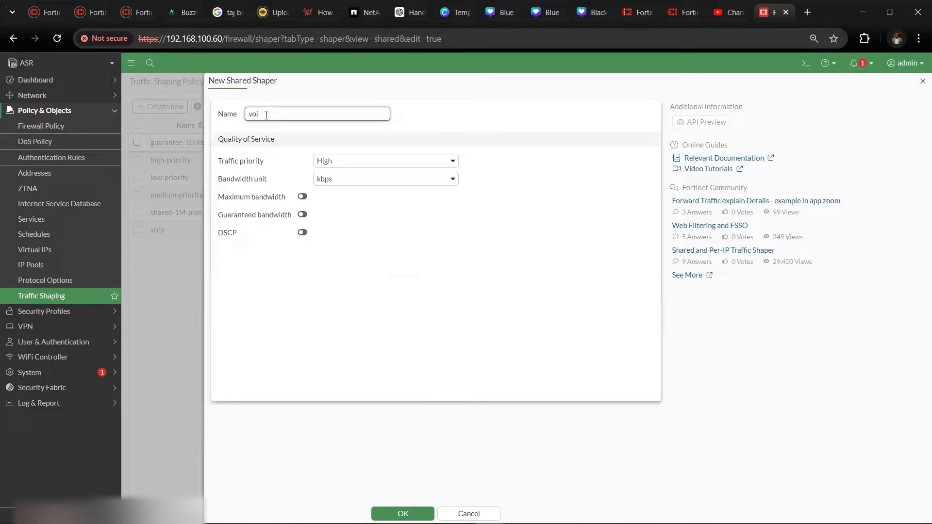
left_click(375, 166)
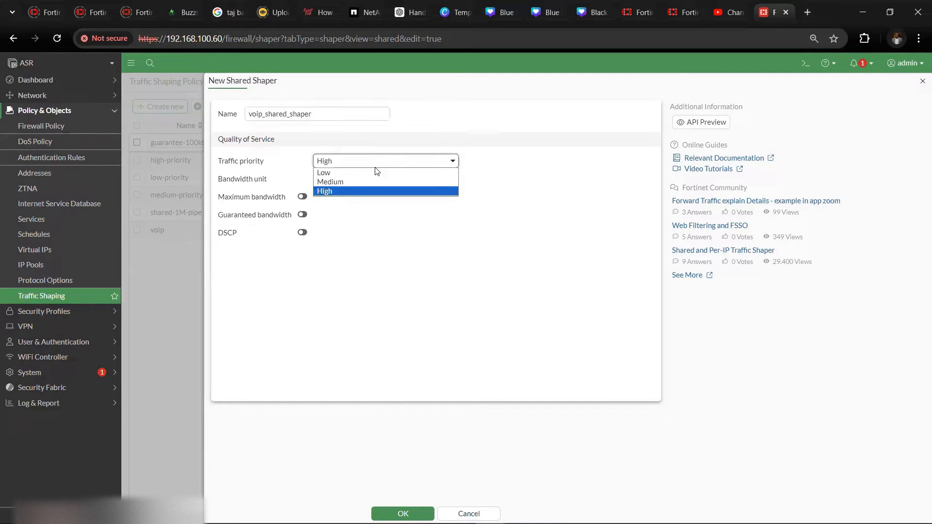
left_click(337, 192)
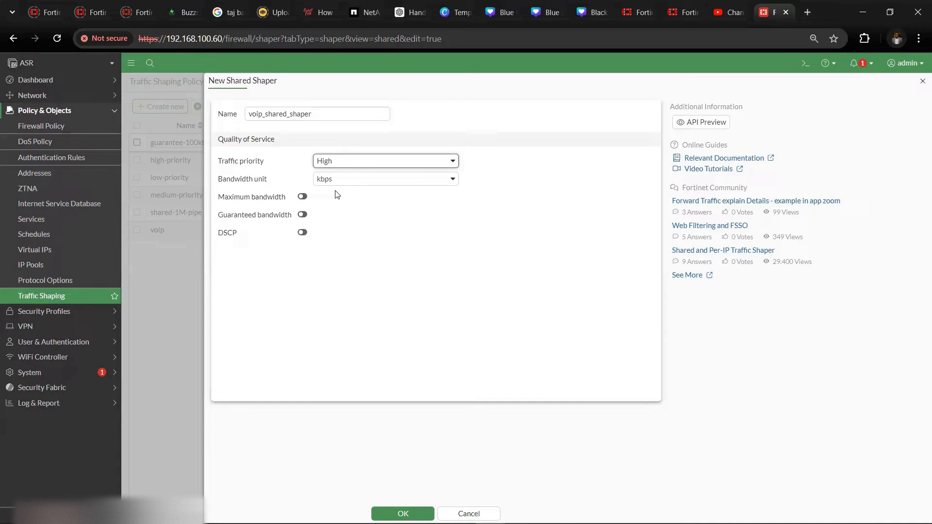
left_click(302, 197)
left_click(377, 198)
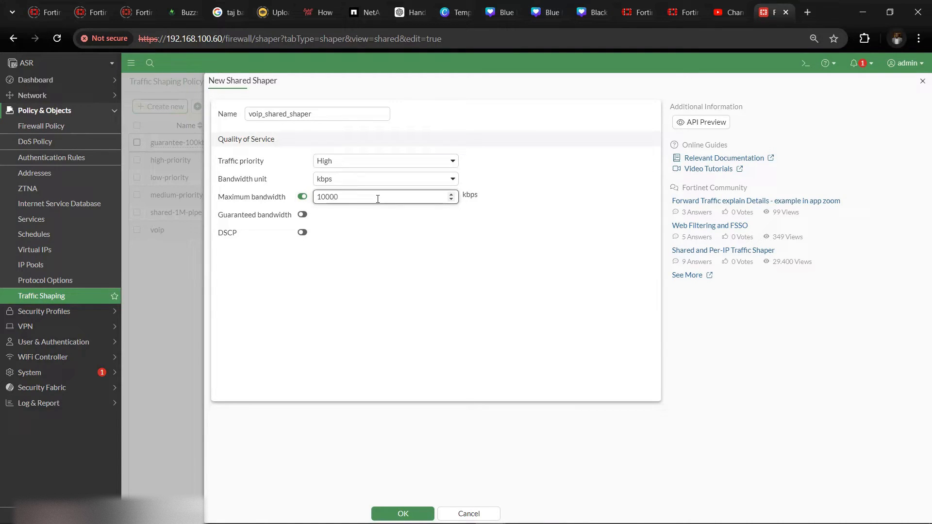
left_click(423, 218)
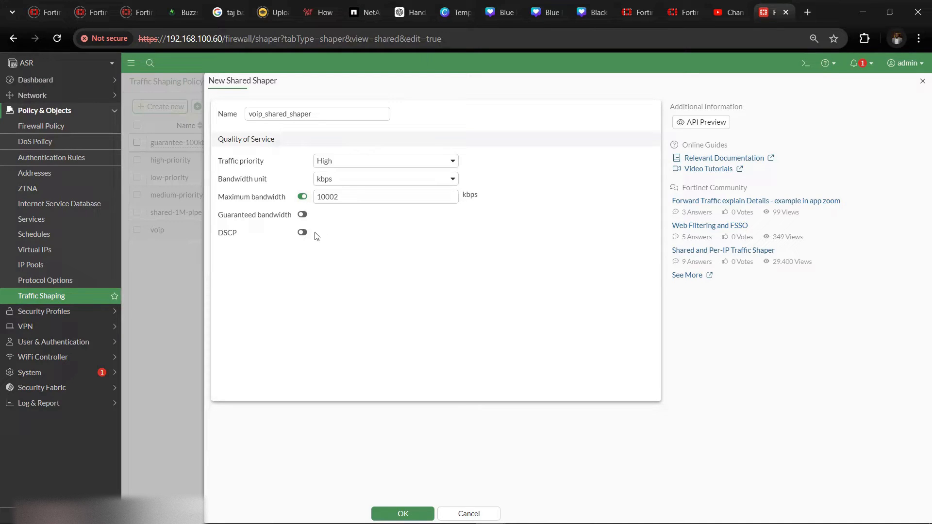
- Enable a guaranteed bandwidth of 8000 kbps for the shared shaper and save it
left_click(302, 215)
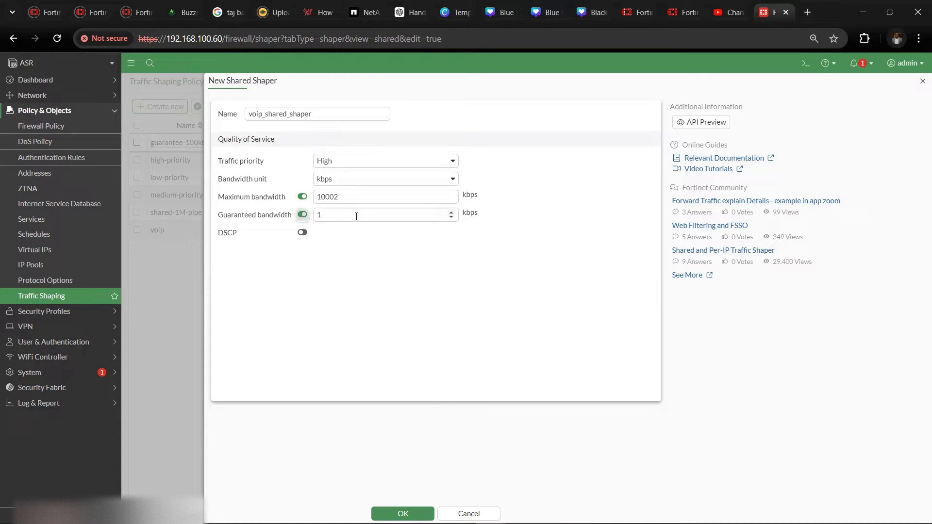
left_click(355, 215)
key("BackSpace")
type("800")
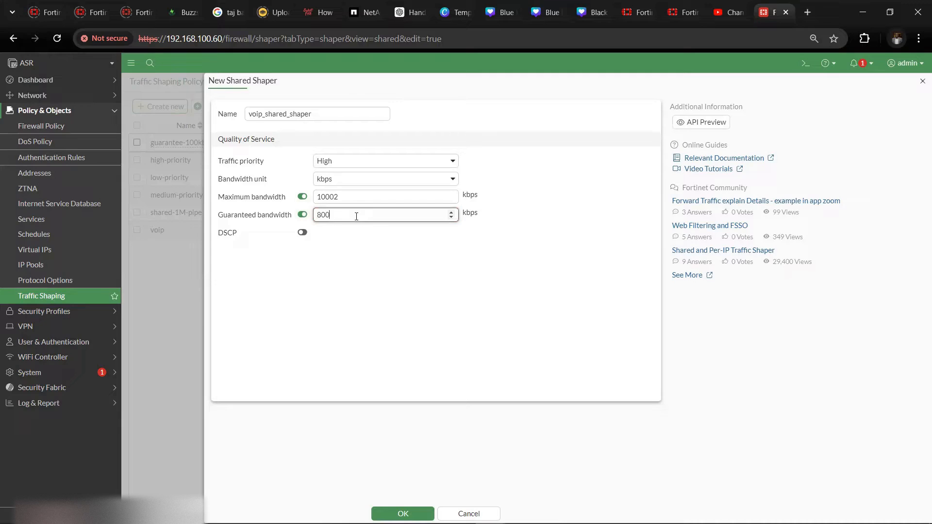
type("0")
left_click(362, 242)
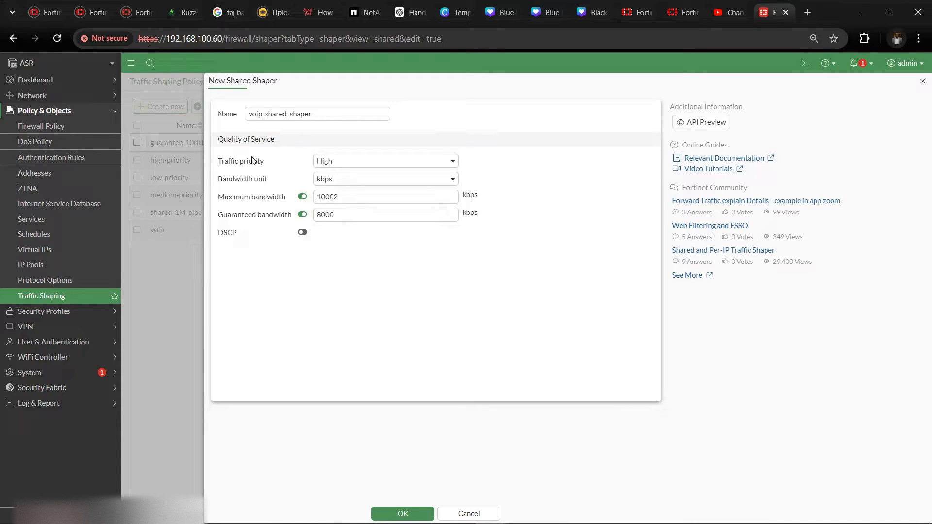
left_click(403, 513)
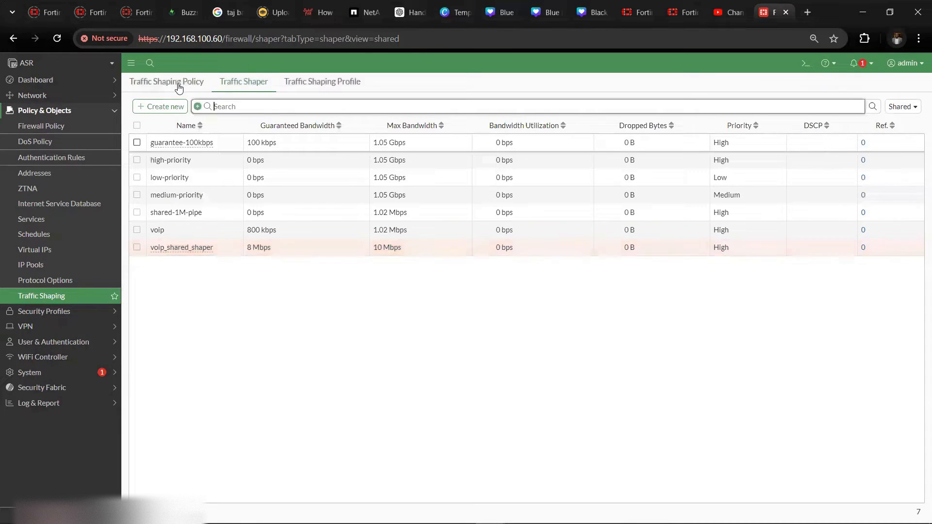
- Start a new traffic shaping policy named voip_shared_shaper and highlight its "If Traffic Matches" section
left_click(180, 87)
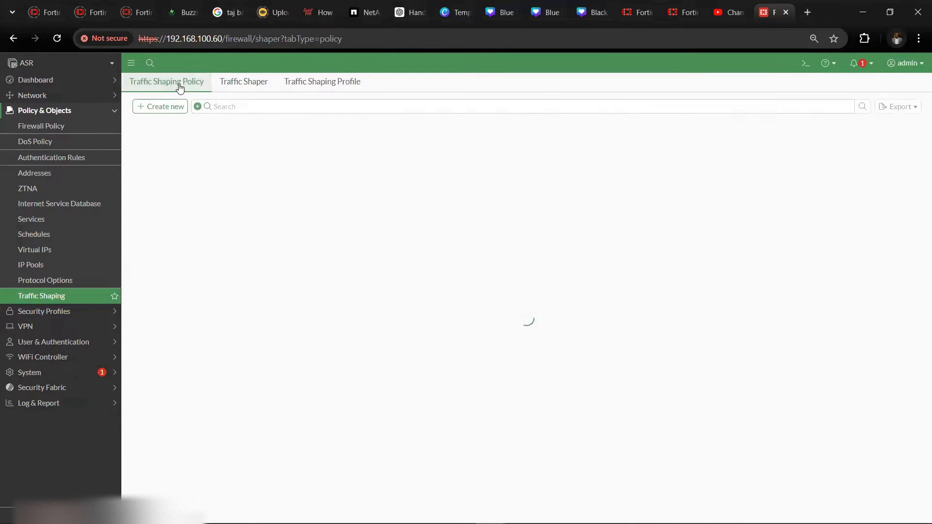
left_click(175, 107)
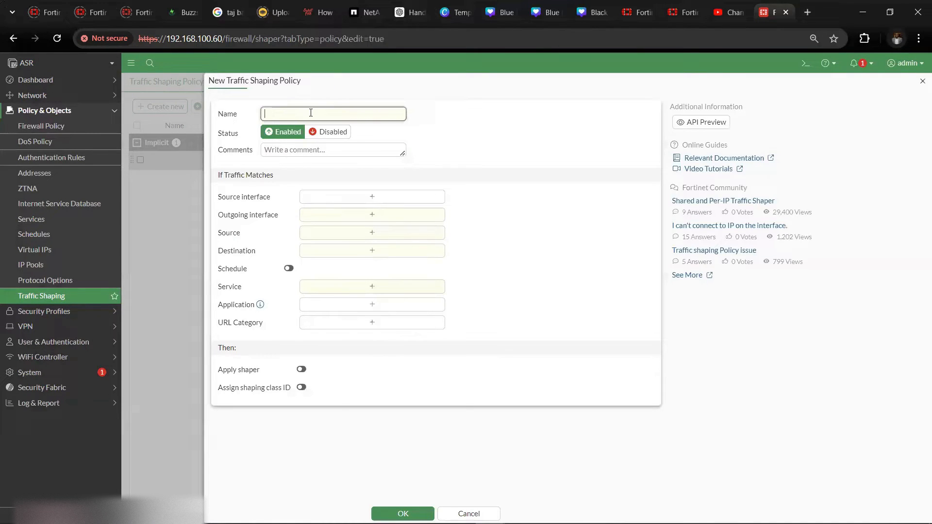
type("voip_shared_shaper")
left_click(268, 150)
left_click_drag(221, 175, 271, 176)
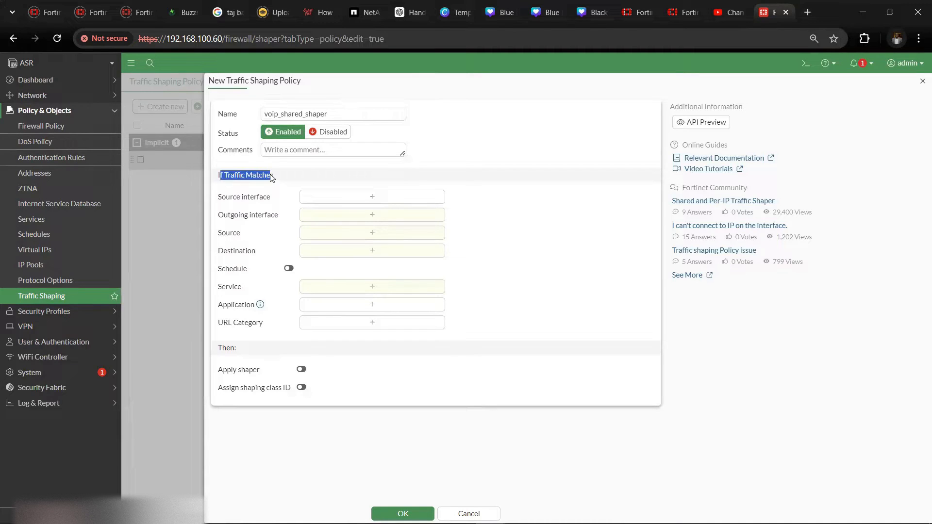
- Set the policy's source interface to ASR_LAN (port2) and its outgoing interface to WAN (port1)
left_click(372, 197)
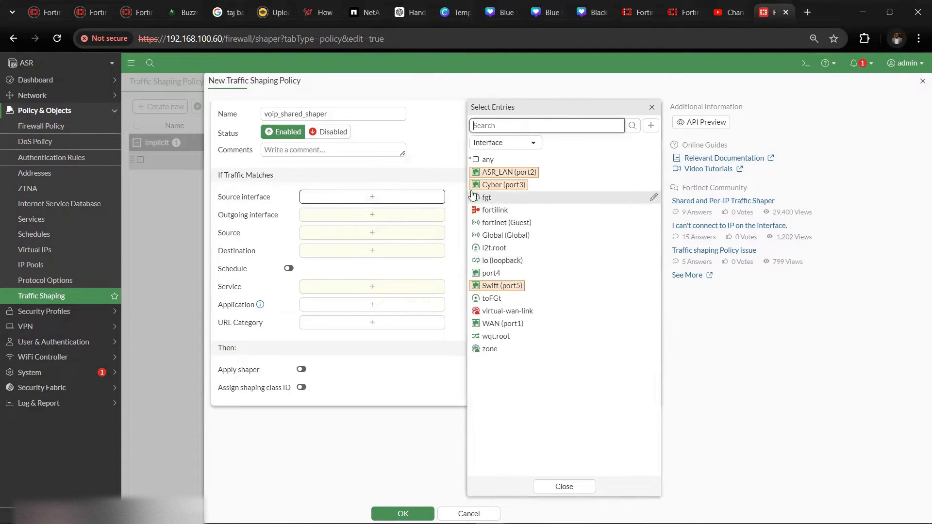
mouse_move(521, 180)
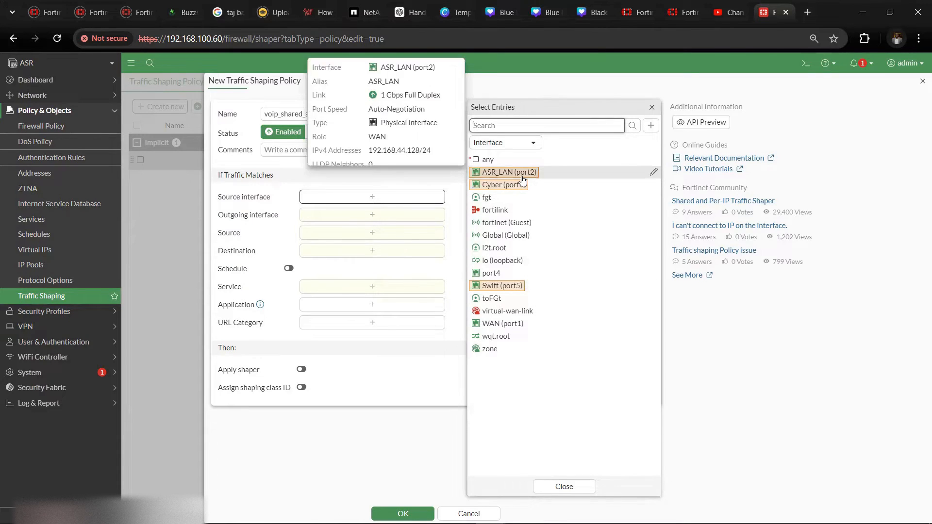
left_click(521, 175)
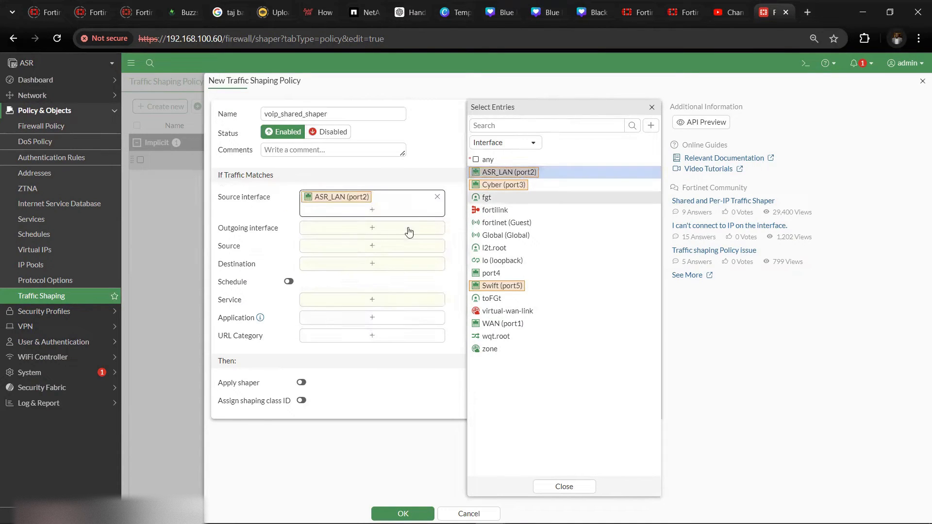
left_click(345, 231)
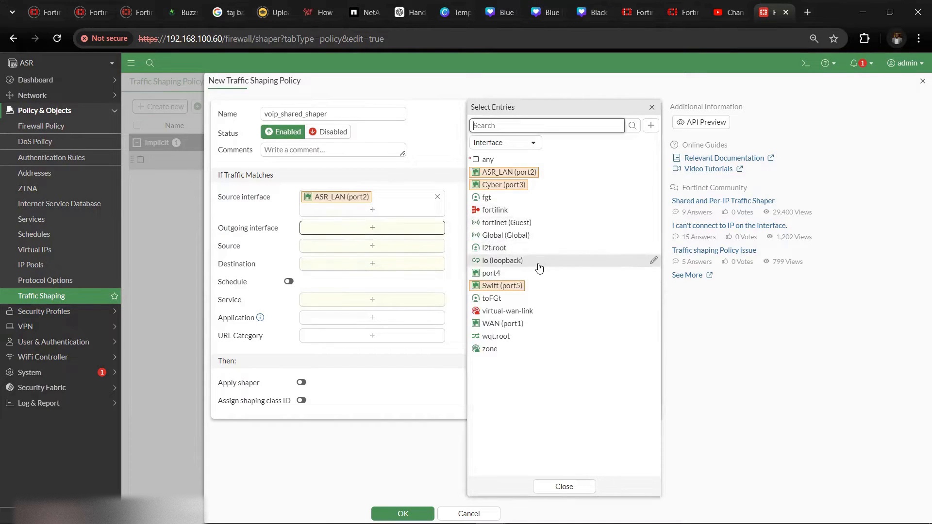
mouse_move(528, 277)
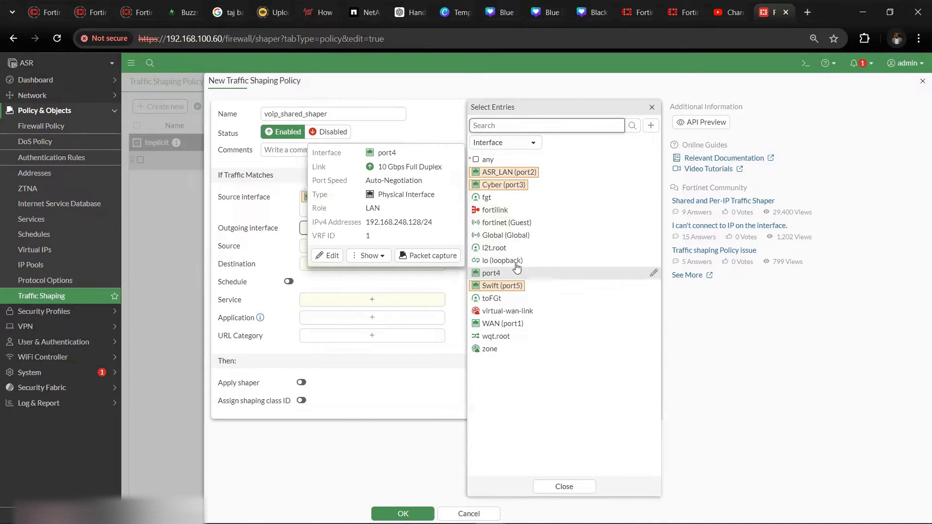
mouse_move(512, 188)
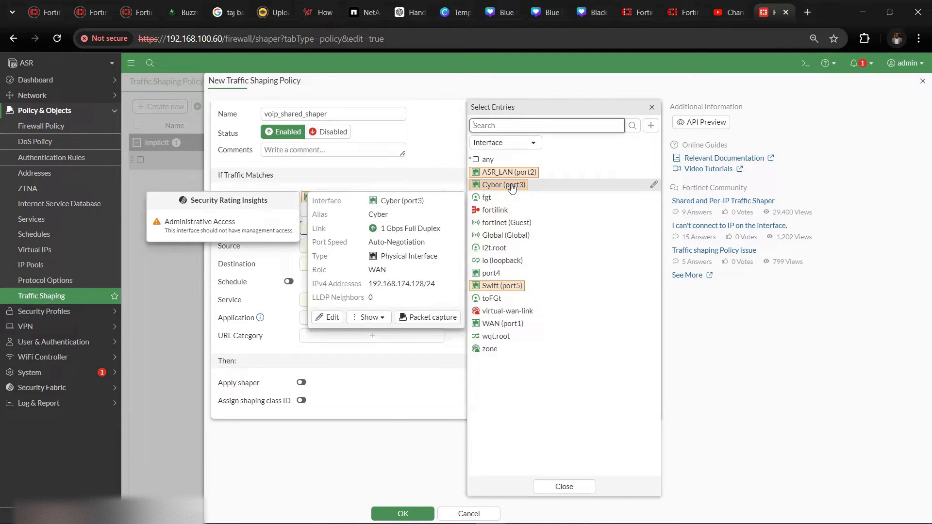
left_click(505, 324)
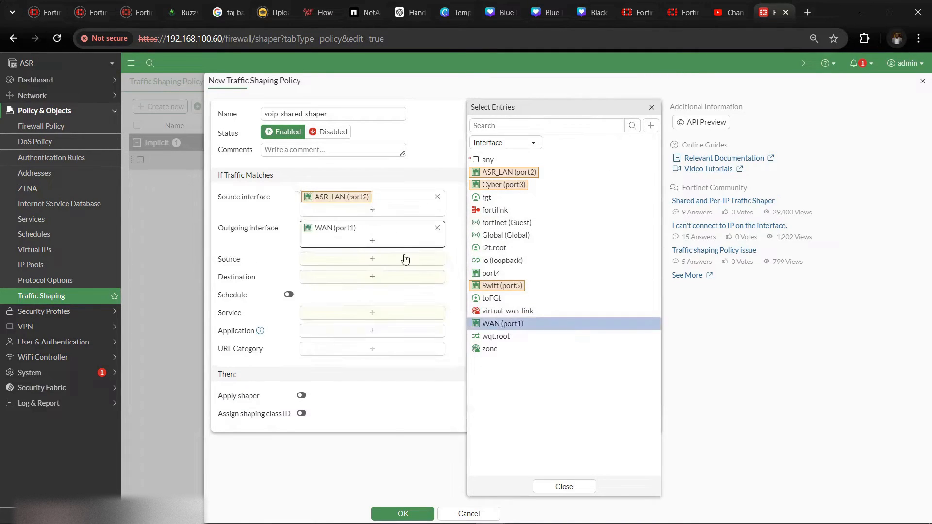
- Set both the source and the destination address of the shaping policy to all, and check the available destination entry types
left_click(309, 261)
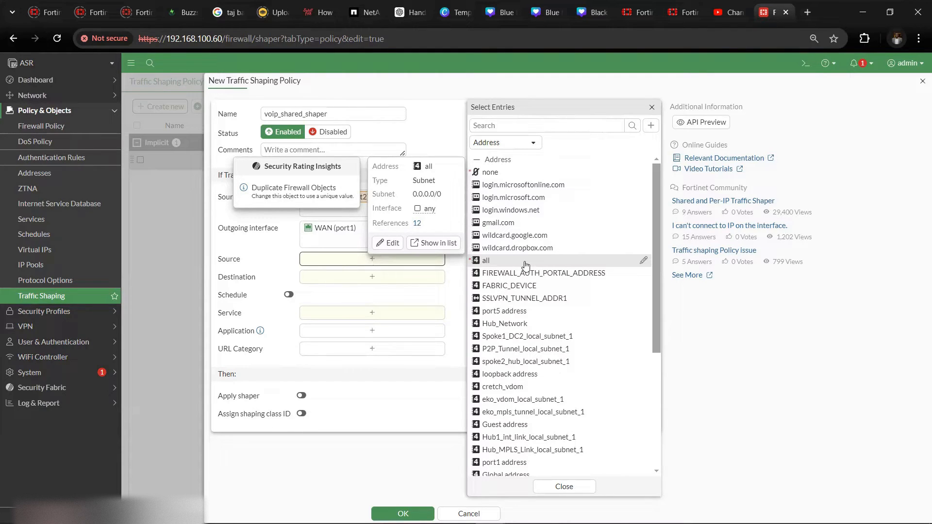
left_click(525, 263)
left_click(334, 291)
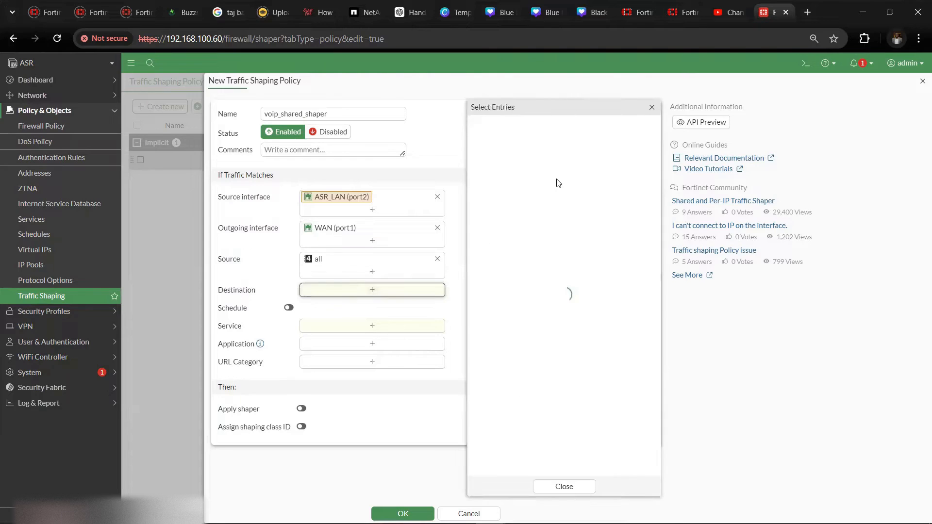
left_click(501, 264)
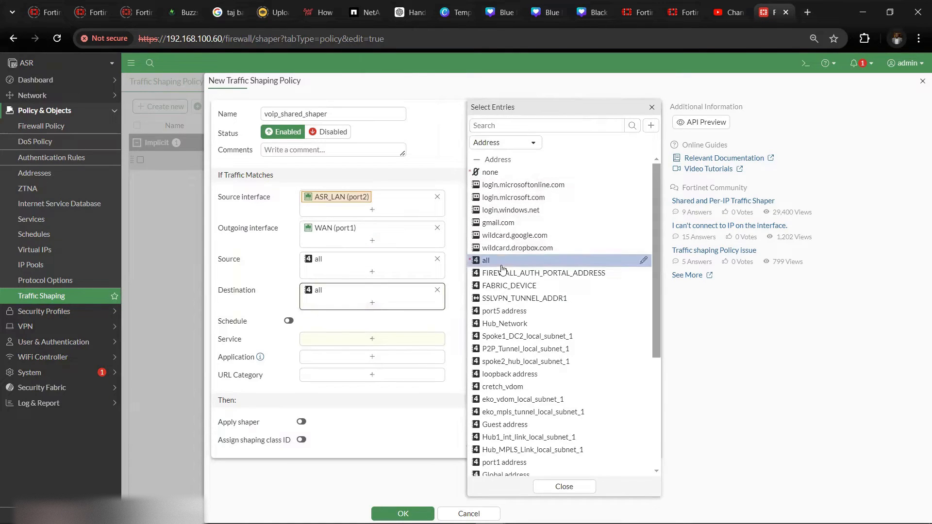
left_click(533, 143)
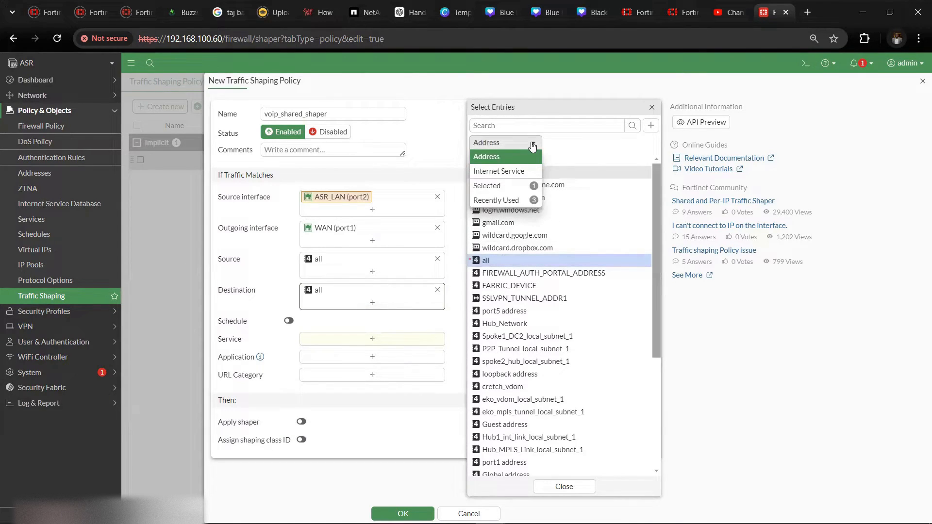
left_click(425, 324)
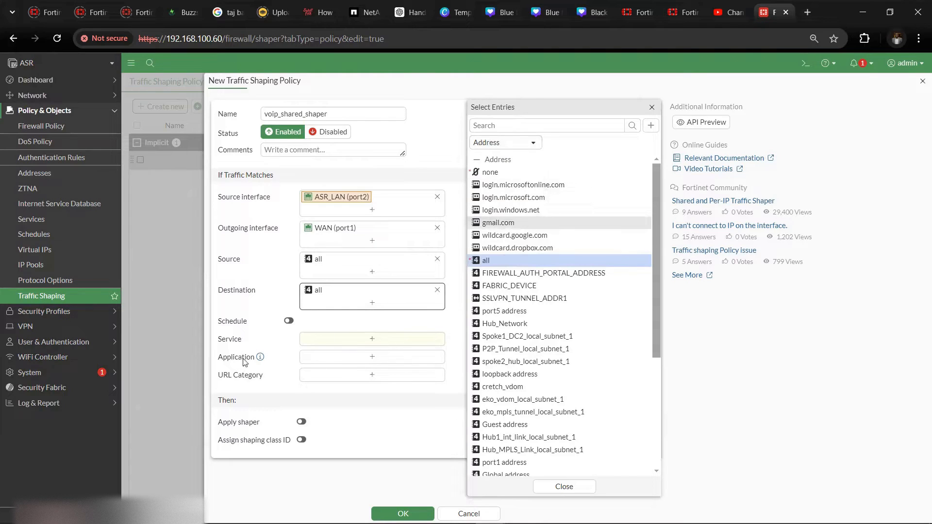
- Check the Application field's note, search the application entries for voip, and add the VoIP category to the shaping policy
left_click(274, 364)
mouse_move(264, 361)
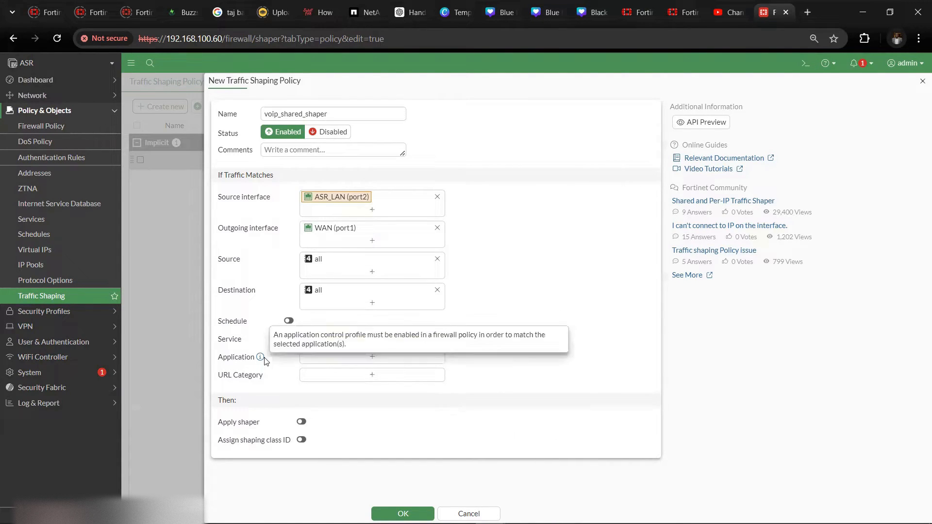
left_click(332, 361)
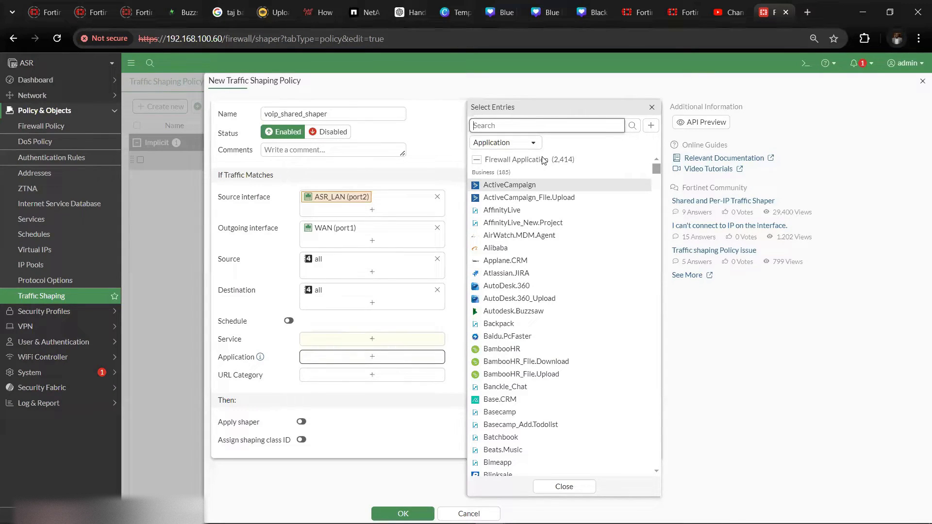
type("voip")
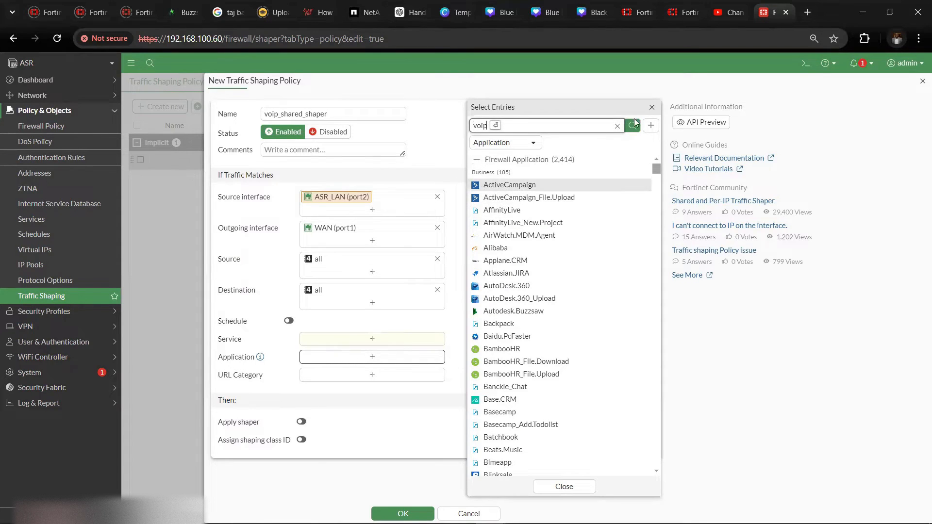
key("Return")
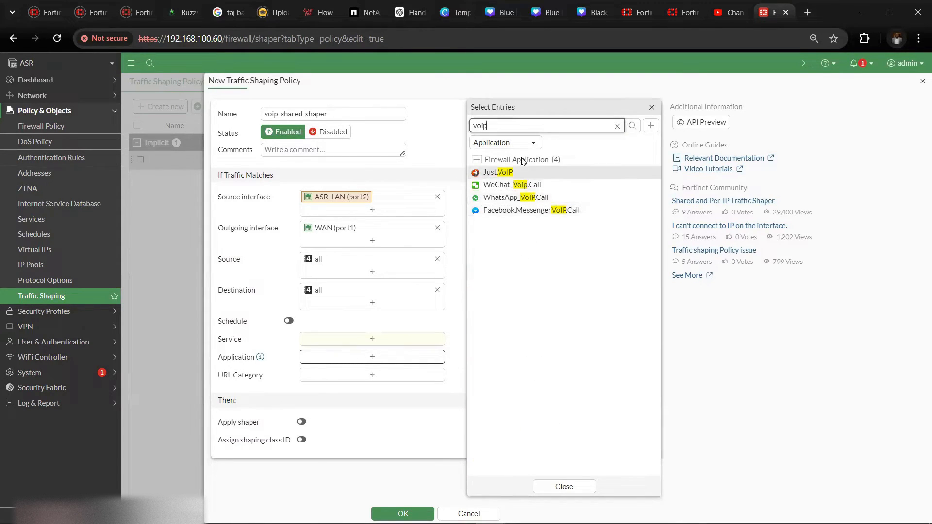
left_click(502, 142)
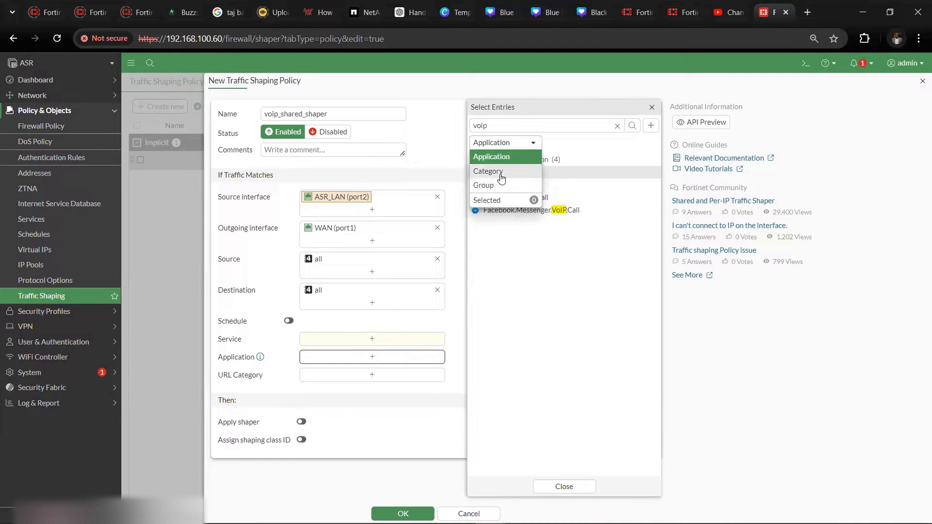
left_click(501, 178)
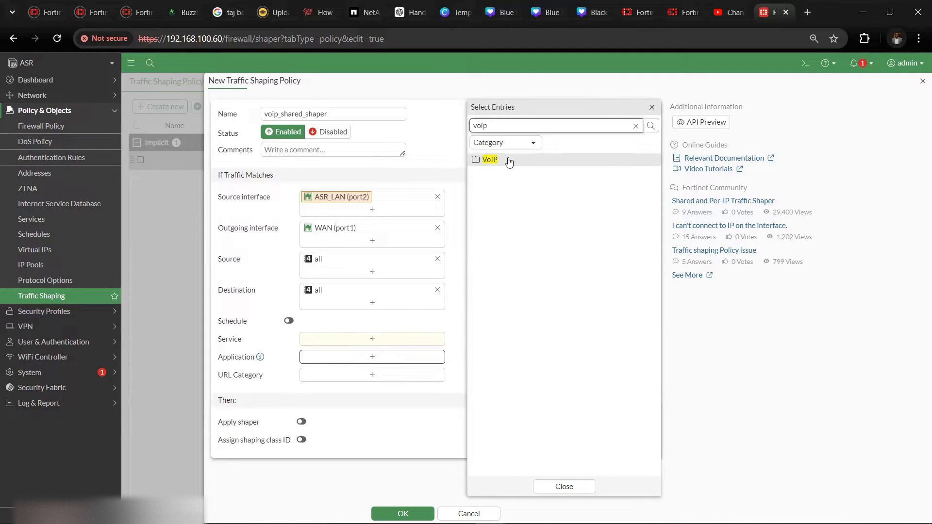
left_click(508, 162)
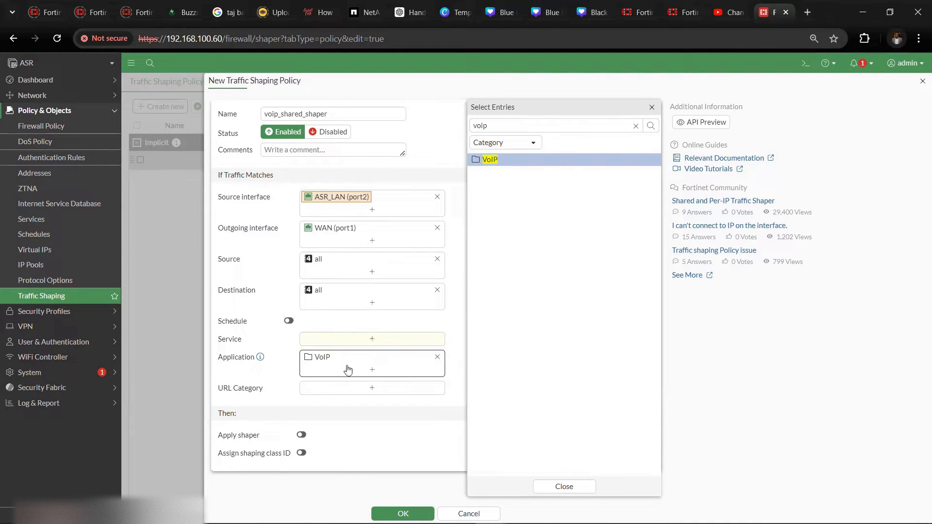
- Search the application categories for social and add the Social Media category to the policy's applications
left_click(519, 143)
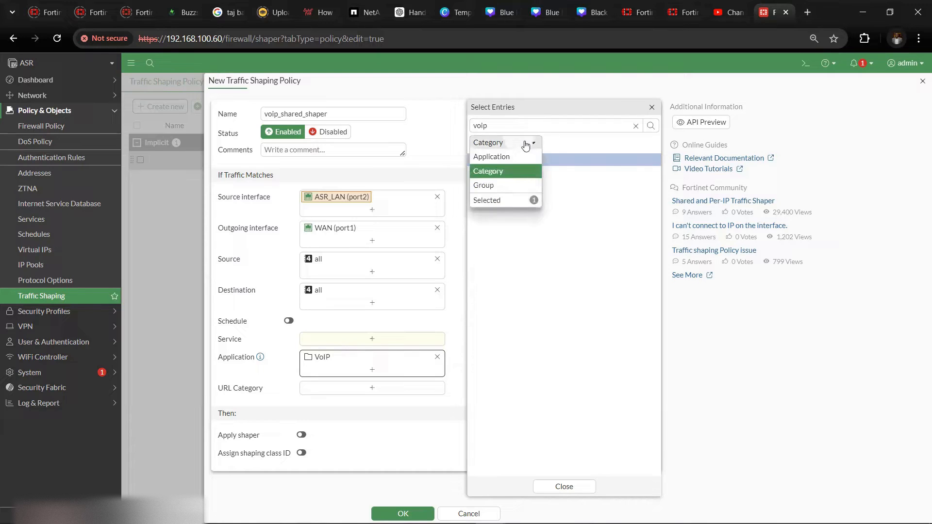
left_click(532, 124)
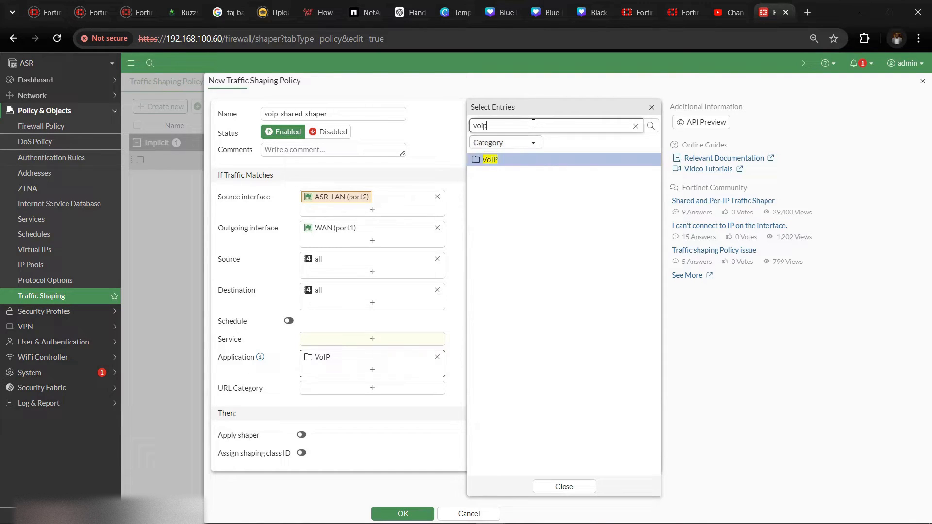
double_click(480, 126)
type("fac")
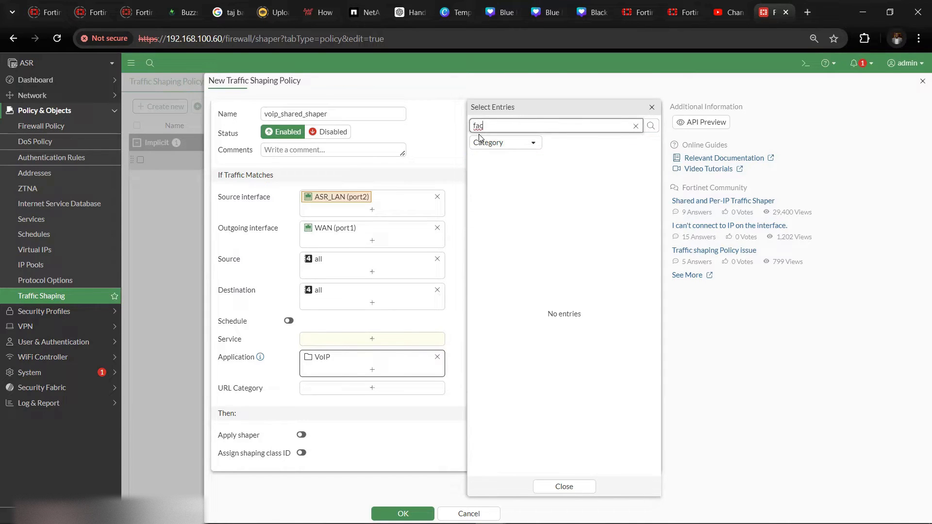
key("BackSpace")
key("BackSpace")
key("BackSpace")
type("social")
key("Return")
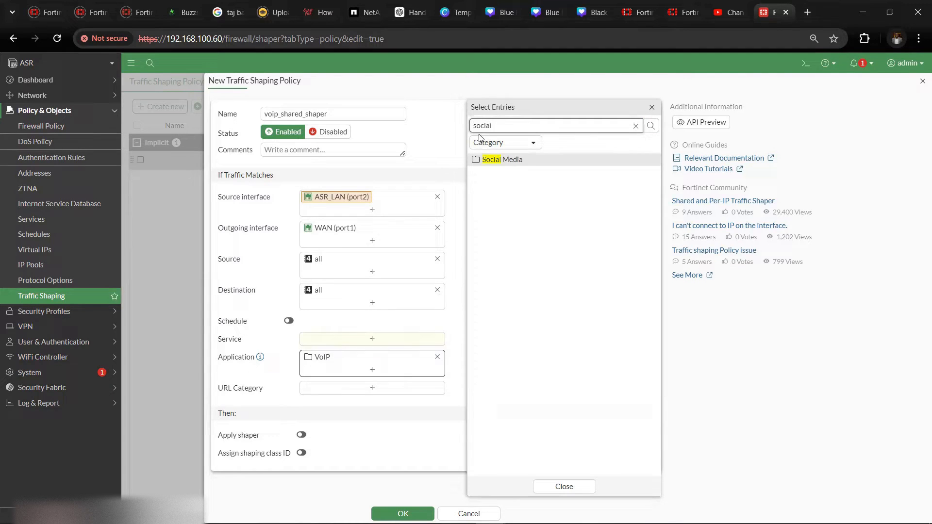
left_click(503, 161)
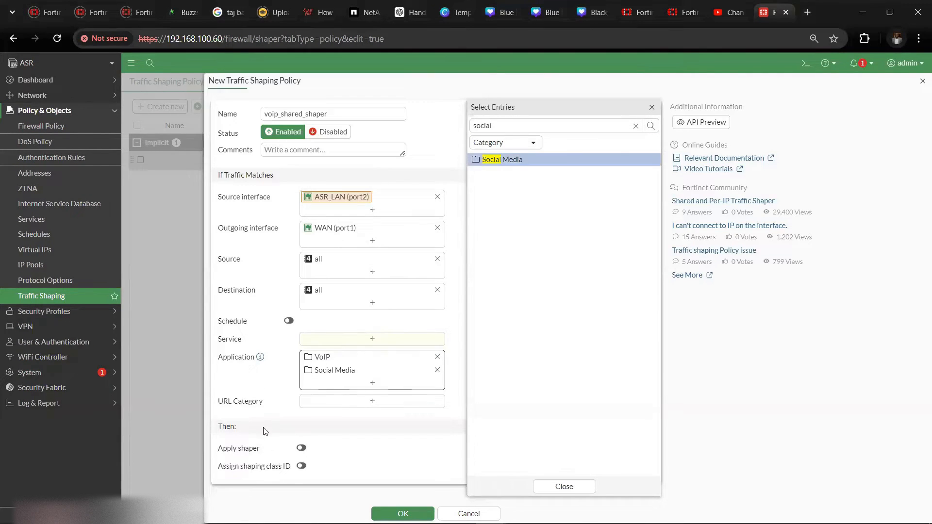
- Search the individual applications for youtube, then remove the Social Media category from the policy's applications
left_click(516, 143)
left_click(502, 157)
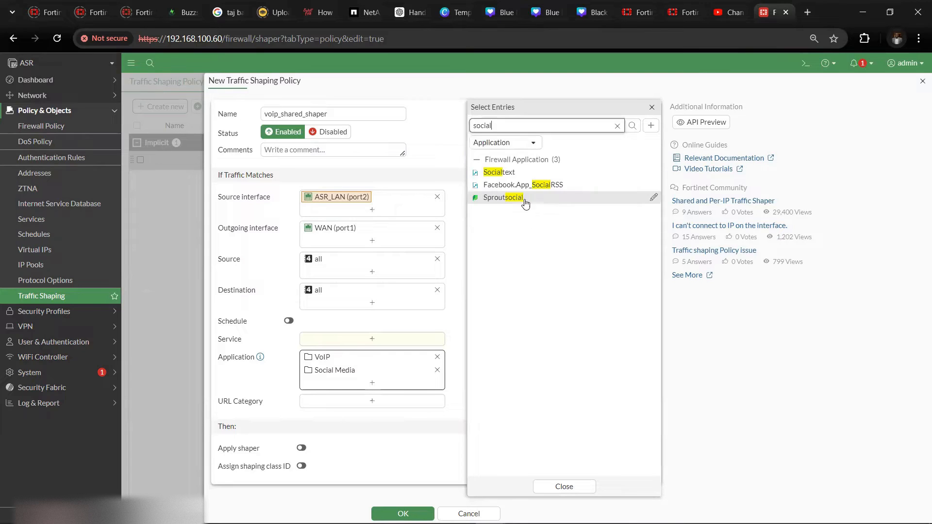
double_click(518, 122)
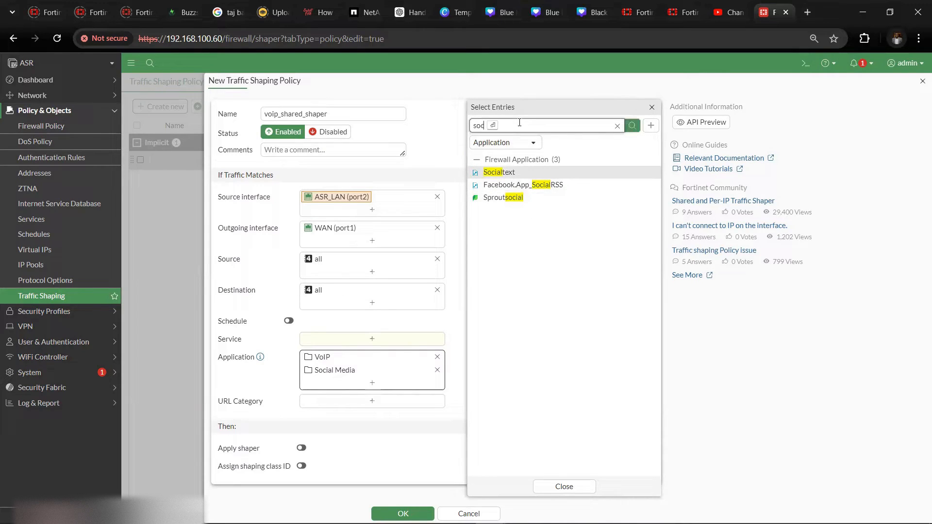
key("BackSpace")
type("youtube")
key("Return")
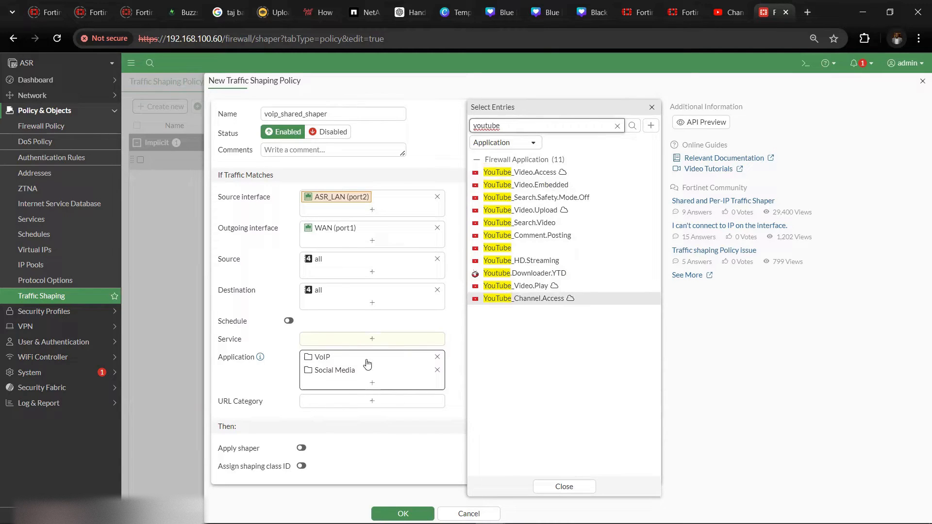
left_click(438, 371)
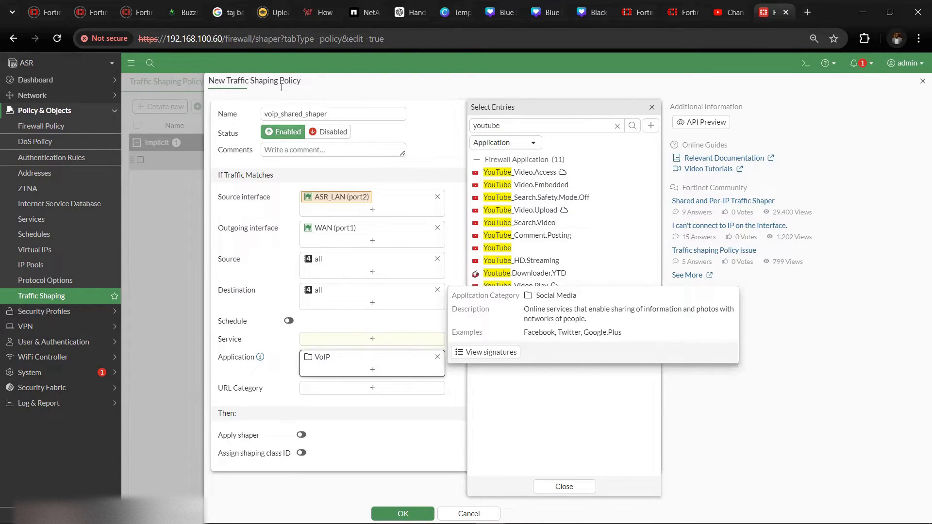
left_click(369, 404)
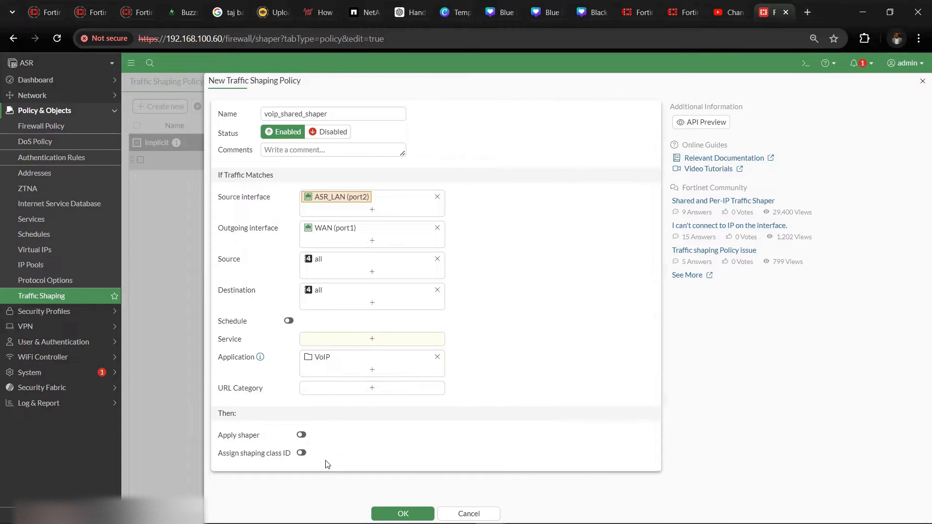
- Enable applying a shaper in the policy, select voip_shared_shaper as its shared shaper, and try to save the policy
left_click(300, 435)
scroll(353, 425, "down", 1)
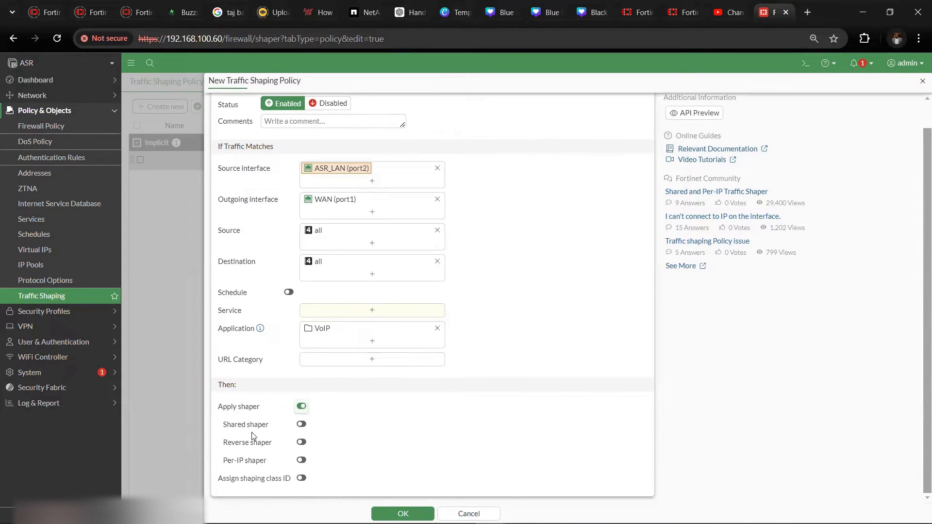
scroll(317, 147, "up", 1)
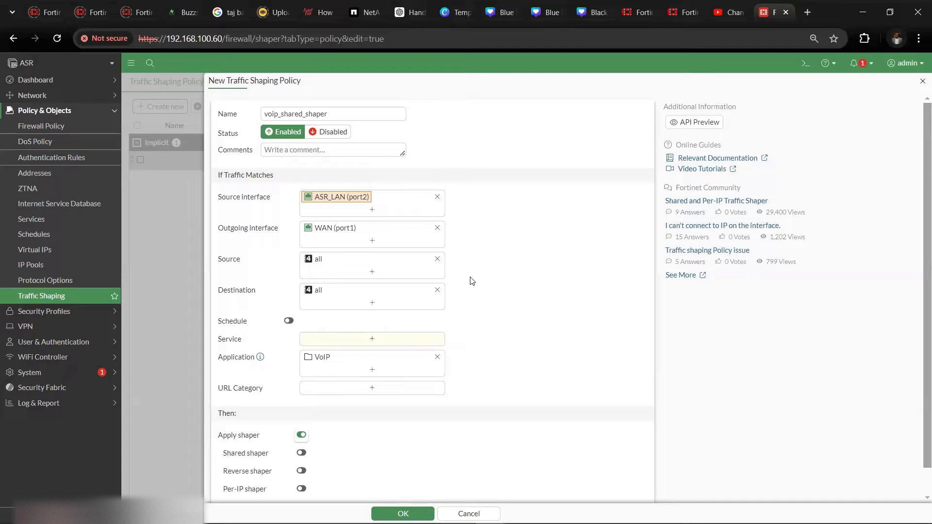
left_click(301, 452)
left_click(379, 455)
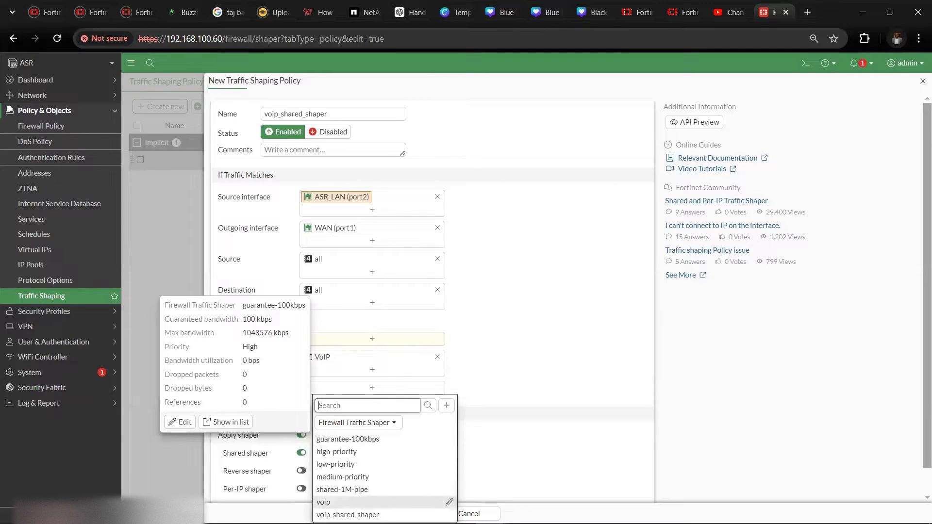
mouse_move(359, 514)
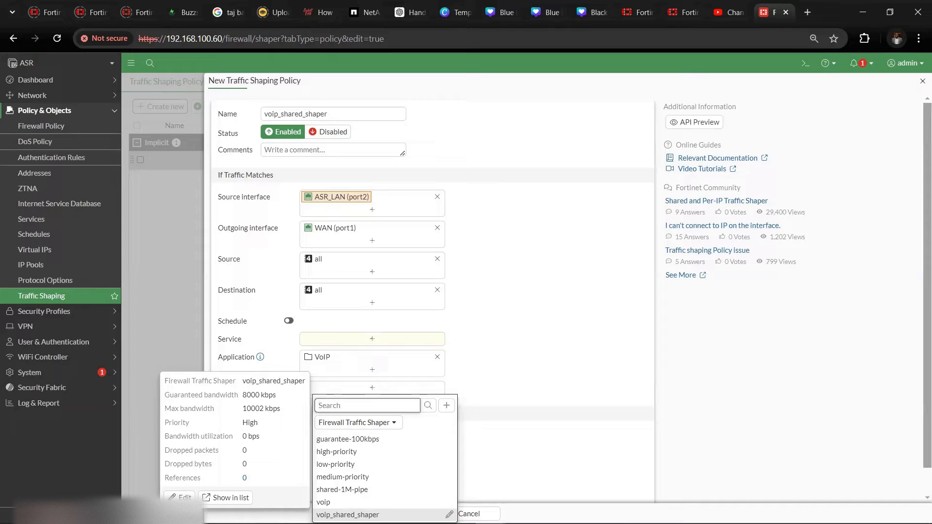
left_click(369, 514)
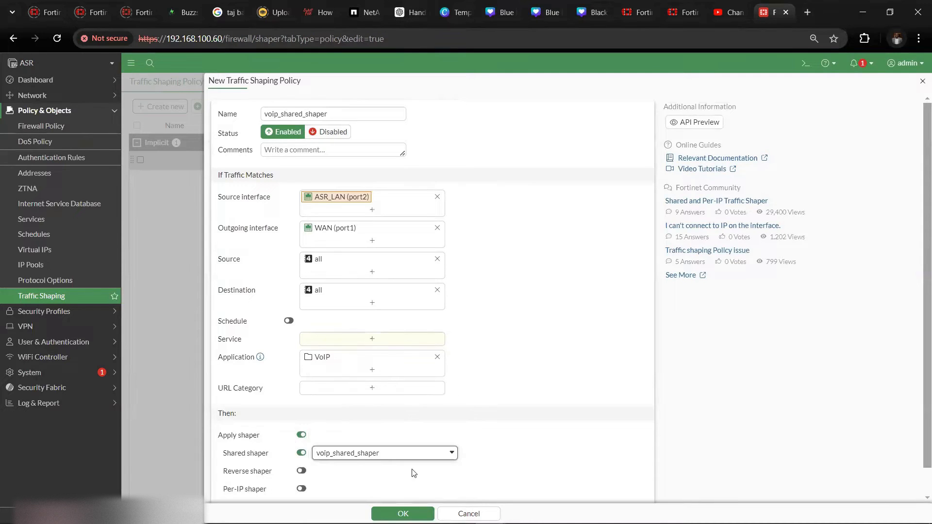
scroll(432, 492, "down", 1)
scroll(431, 491, "up", 1)
left_click(402, 513)
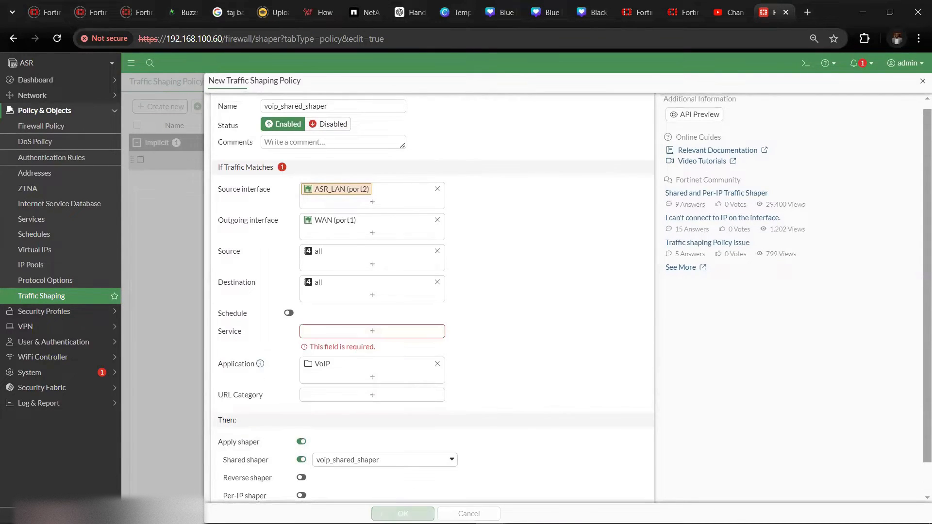
- Search the service entries of the shaping policy for sip
left_click(370, 295)
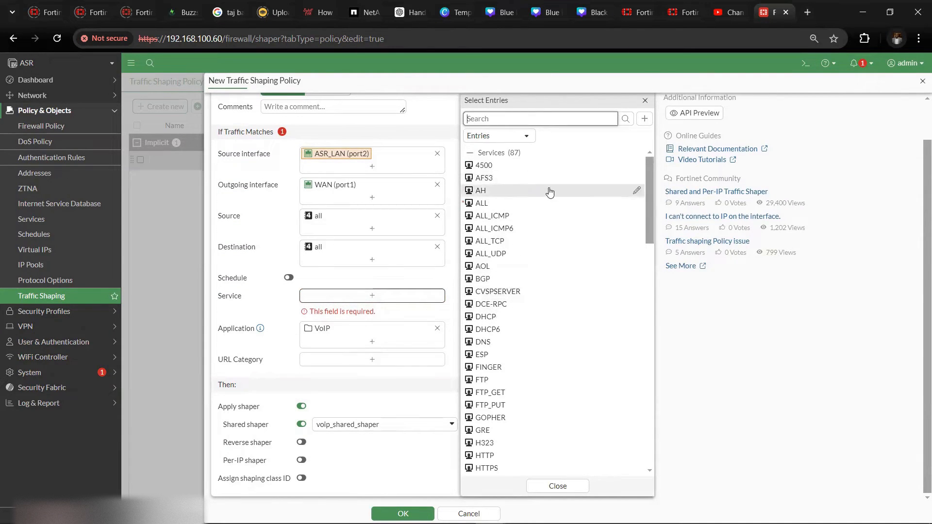
type("sip")
mouse_move(550, 191)
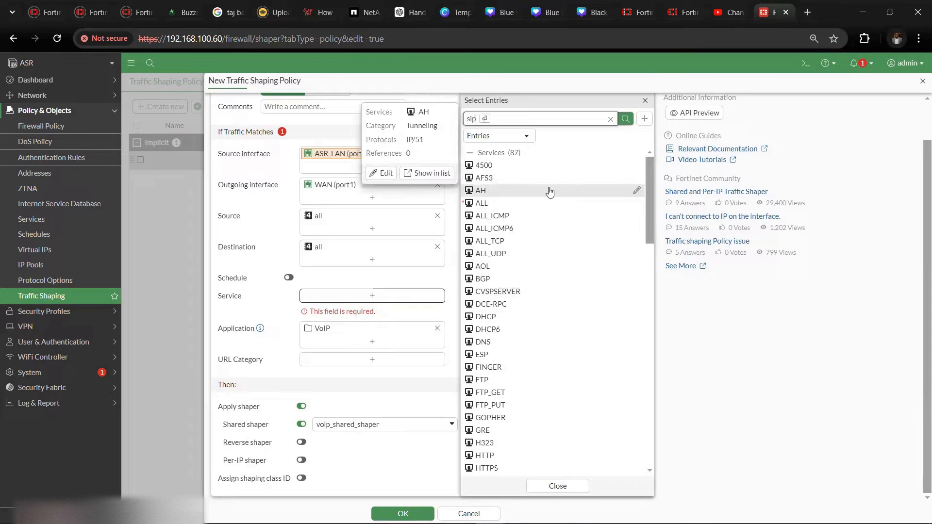
left_click(625, 120)
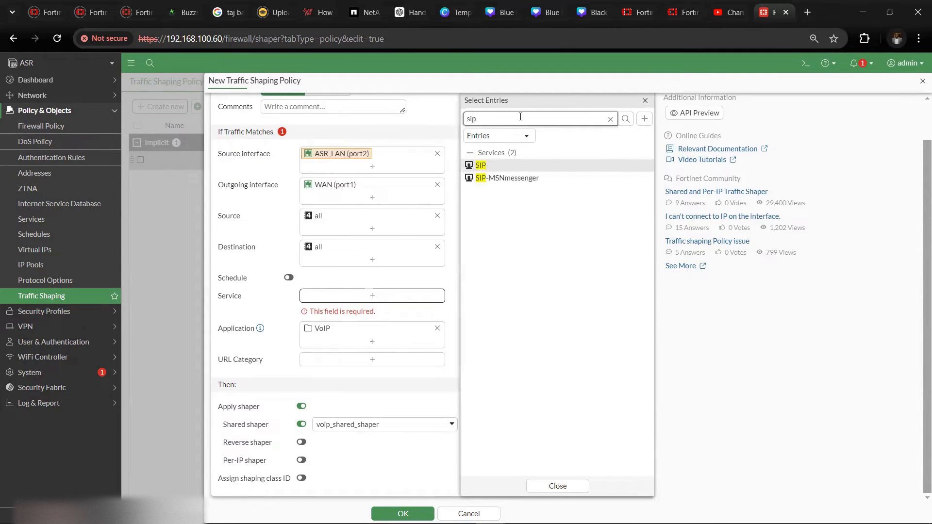
- Clear the service search, set the policy's service to ALL, and save the traffic shaping policy
key("BackSpace")
key("BackSpace")
key("BackSpace")
type("all")
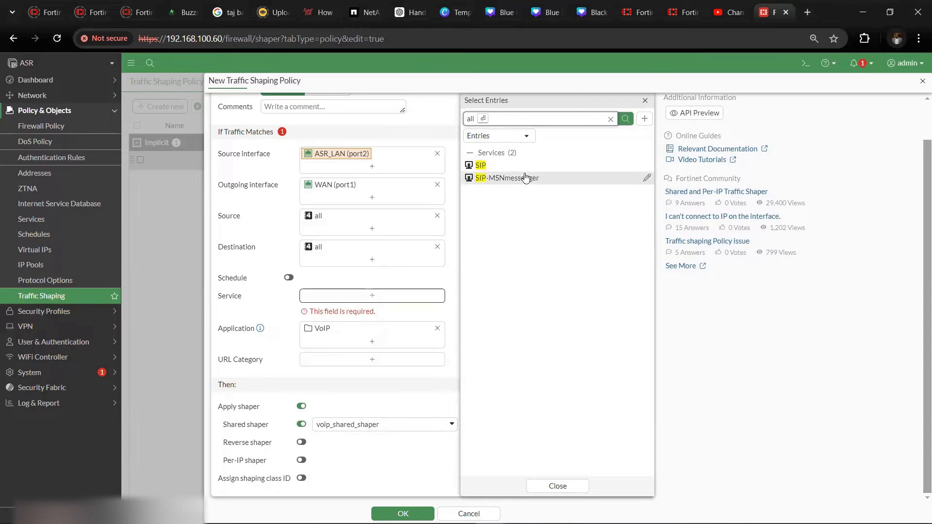
key("BackSpace")
key("BackSpace")
key("BackSpace")
mouse_move(513, 165)
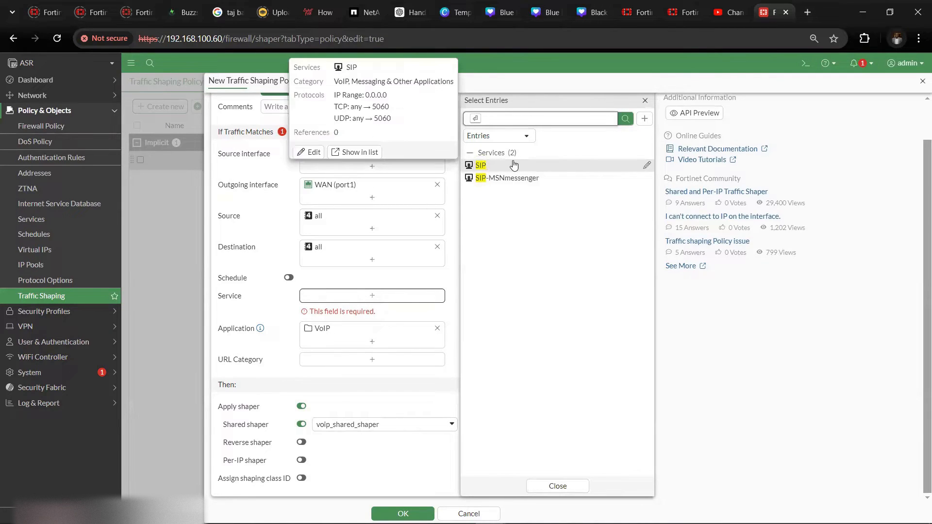
key("Return")
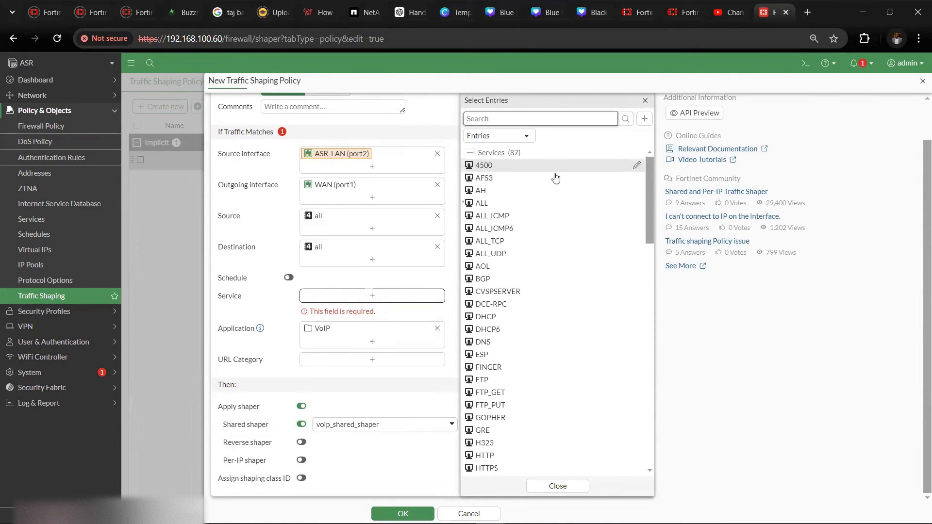
left_click(538, 202)
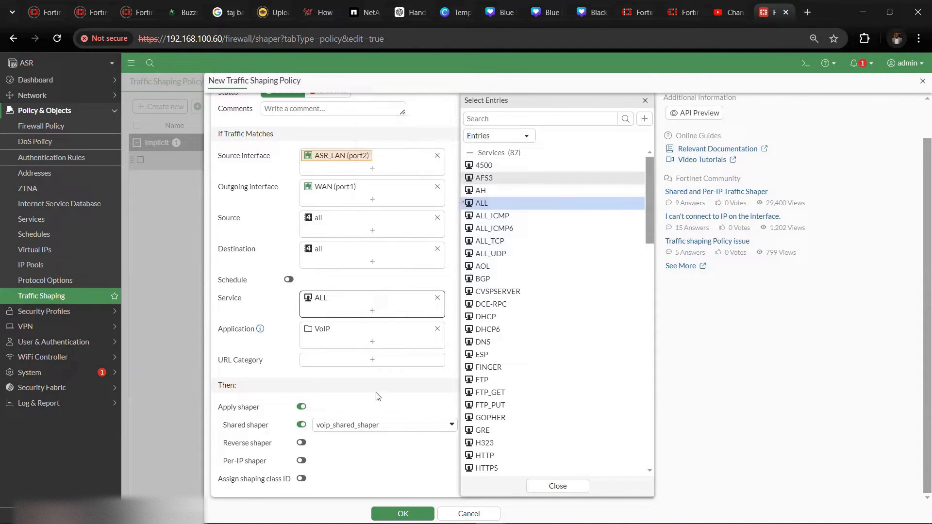
left_click(383, 504)
left_click(388, 513)
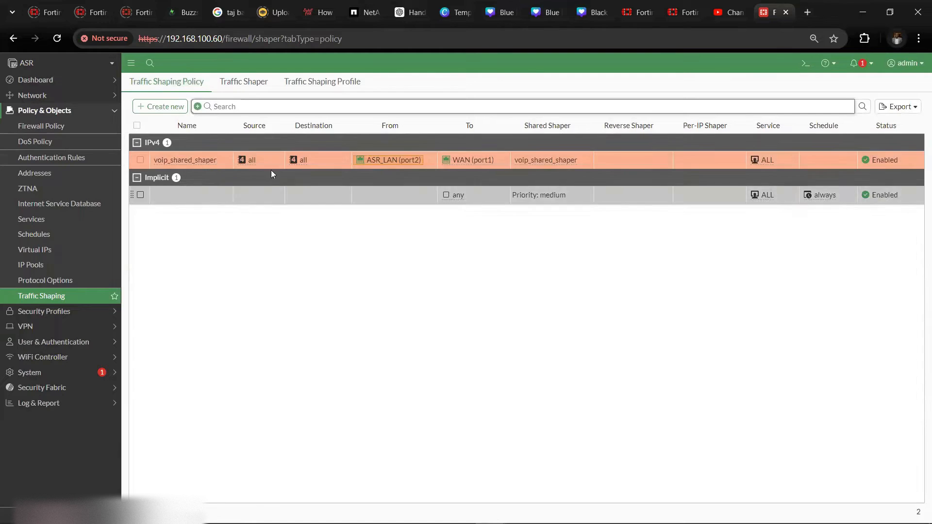
- Reopen the voip_shared_shaper policy to review its shaper options, switching its shared shaper off and back on
double_click(202, 161)
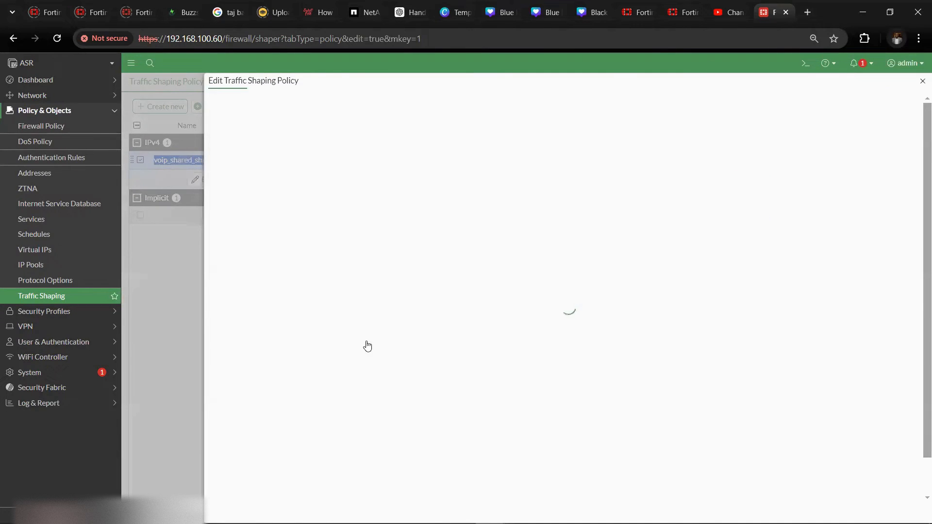
scroll(445, 270, "down", 1)
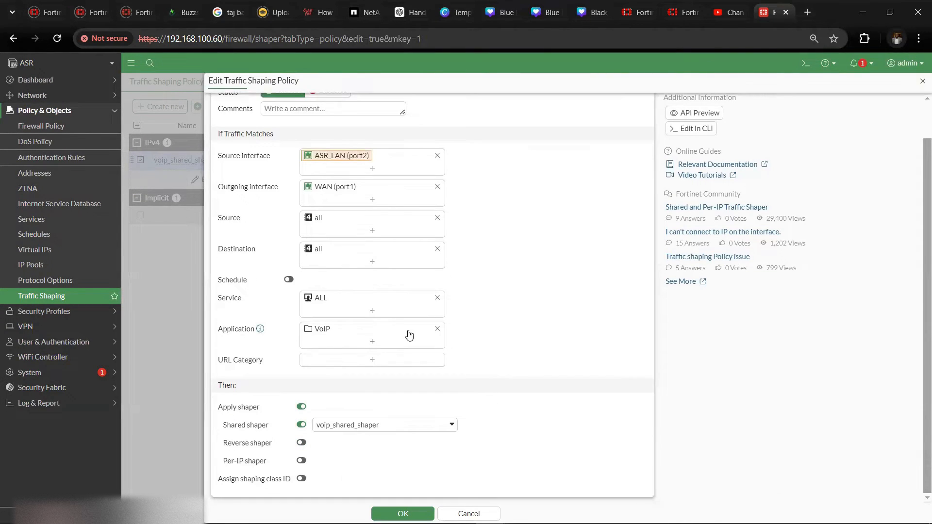
left_click(301, 425)
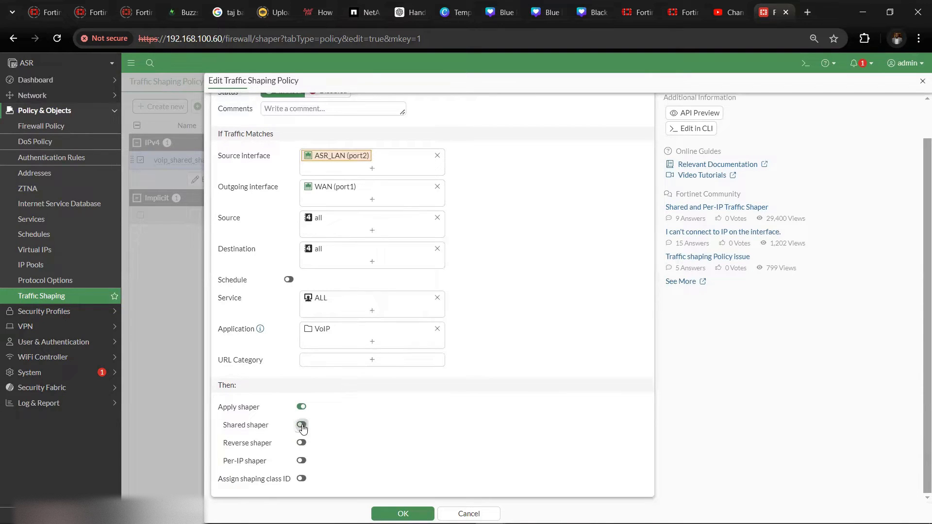
left_click(301, 425)
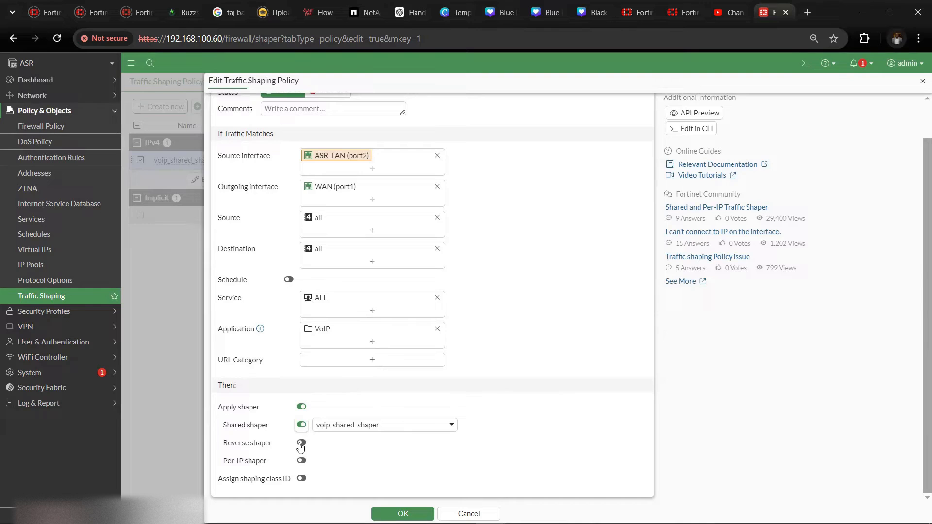
- Enable the reverse shaper in the shaping policy and set it to voip_shared_shaper
left_click(301, 443)
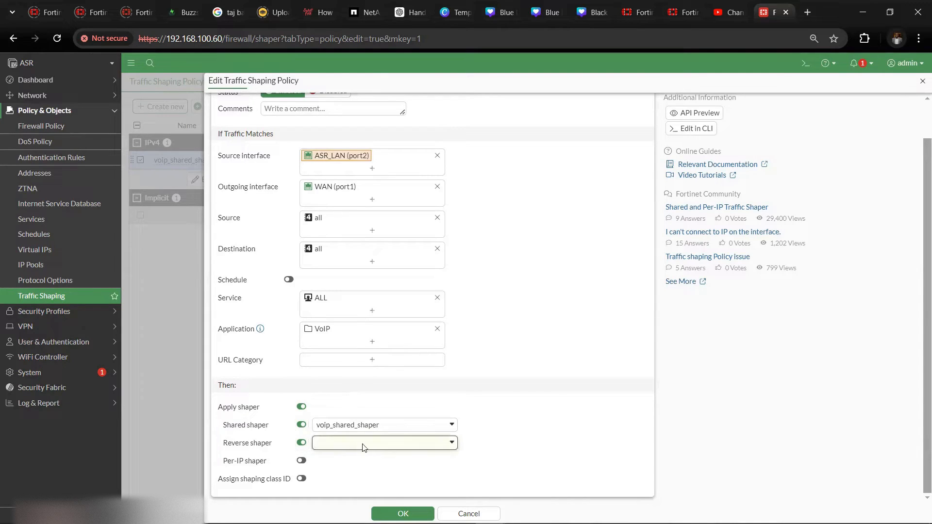
left_click(364, 443)
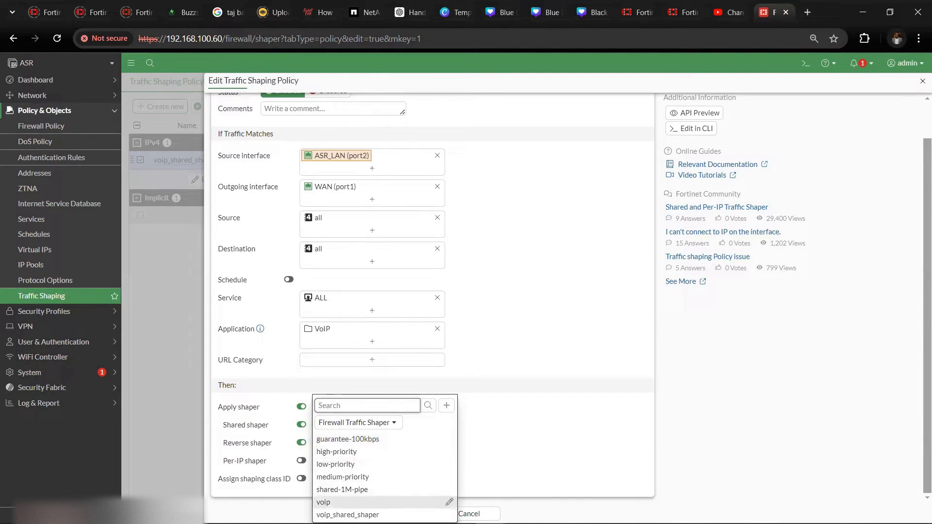
left_click(369, 514)
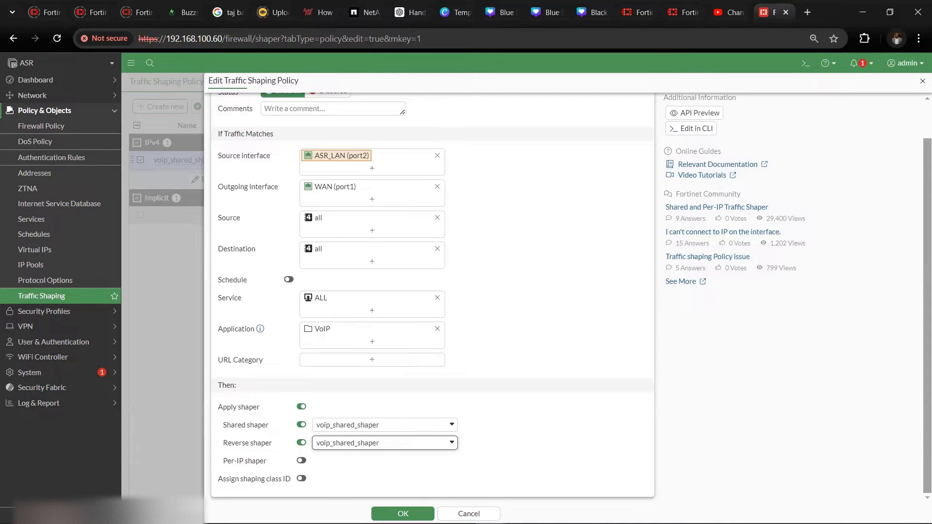
- Turn off the policy's shared and reverse shapers and enable its per-IP shaper instead
left_click(301, 425)
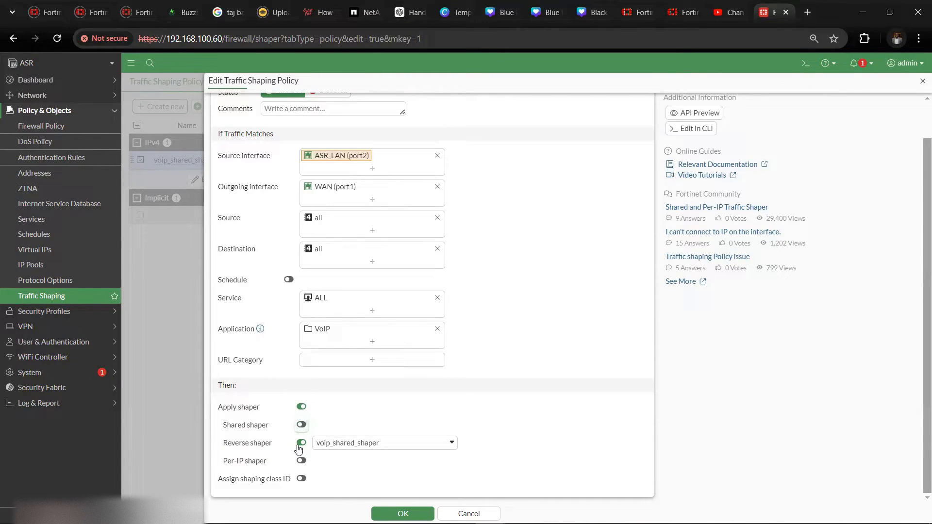
left_click(301, 443)
left_click(302, 461)
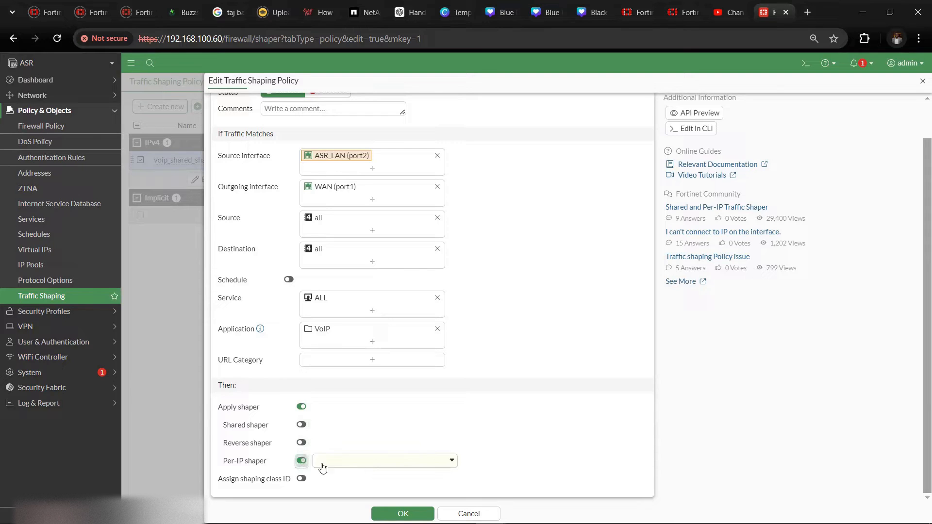
- Define a new per-IP shaper named voip_per_ip_shaper with a maximum bandwidth of 1200 kbps, leaving its concurrent connection limit off
left_click(440, 464)
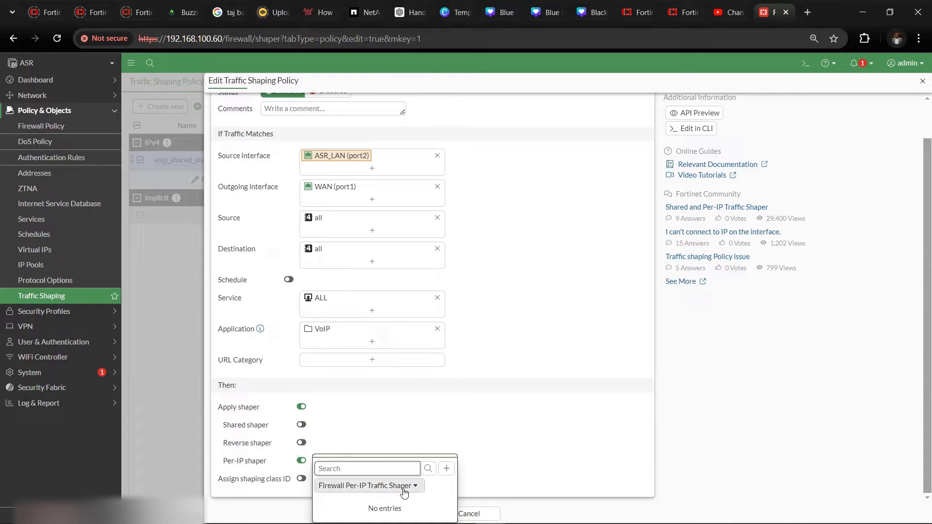
left_click(401, 485)
left_click(448, 470)
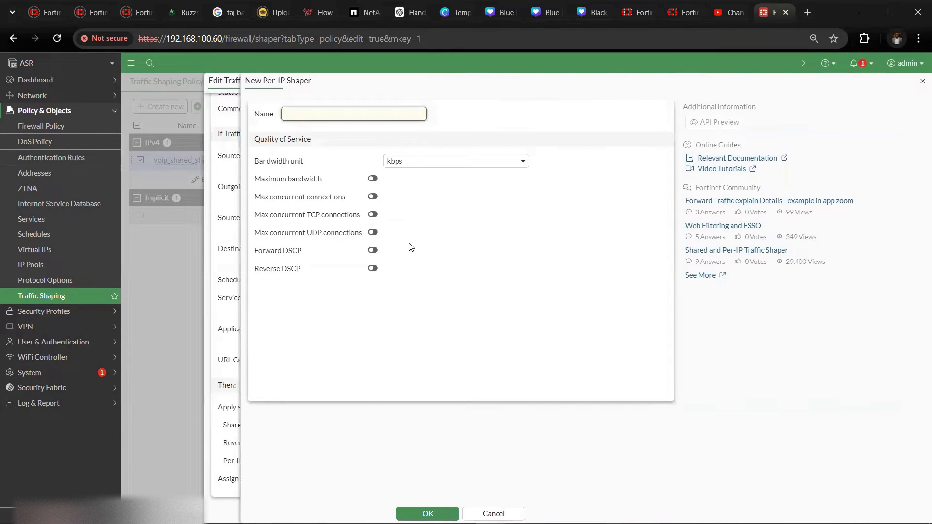
type("voip_per_ip_shaper")
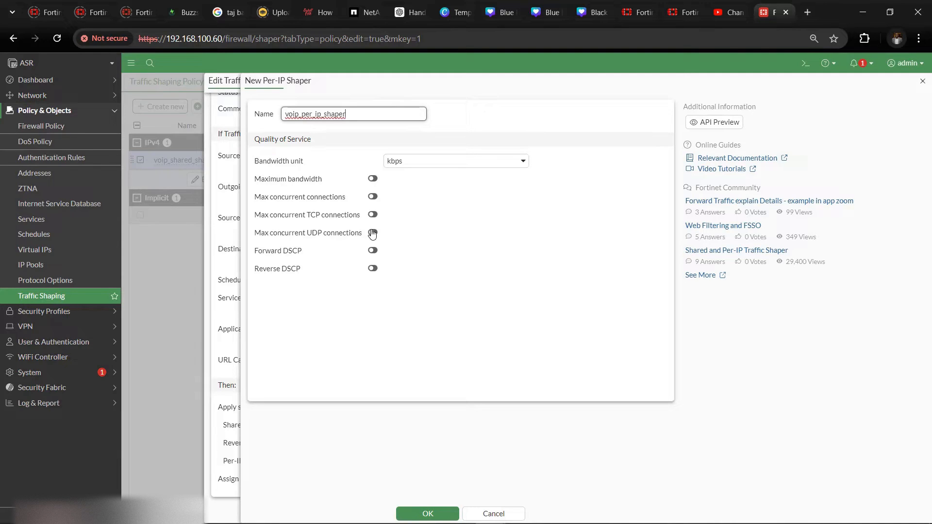
left_click(377, 181)
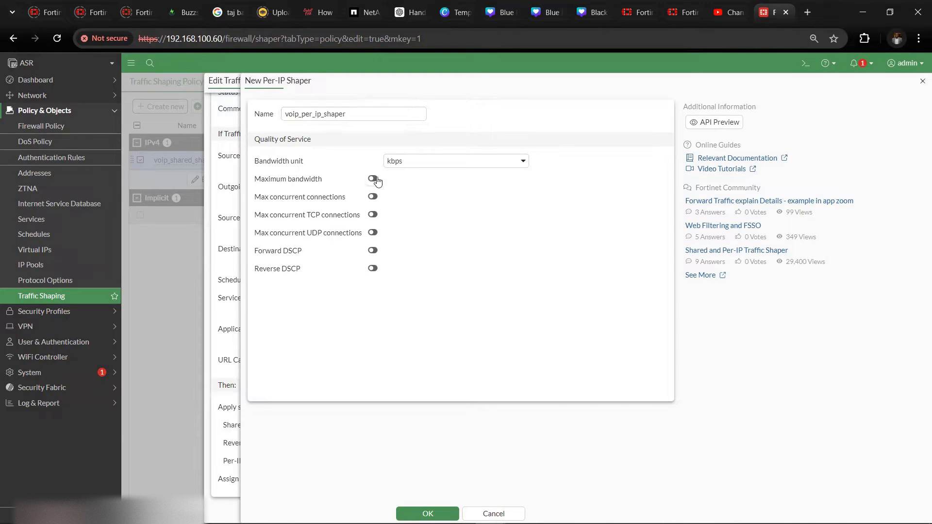
left_click(476, 178)
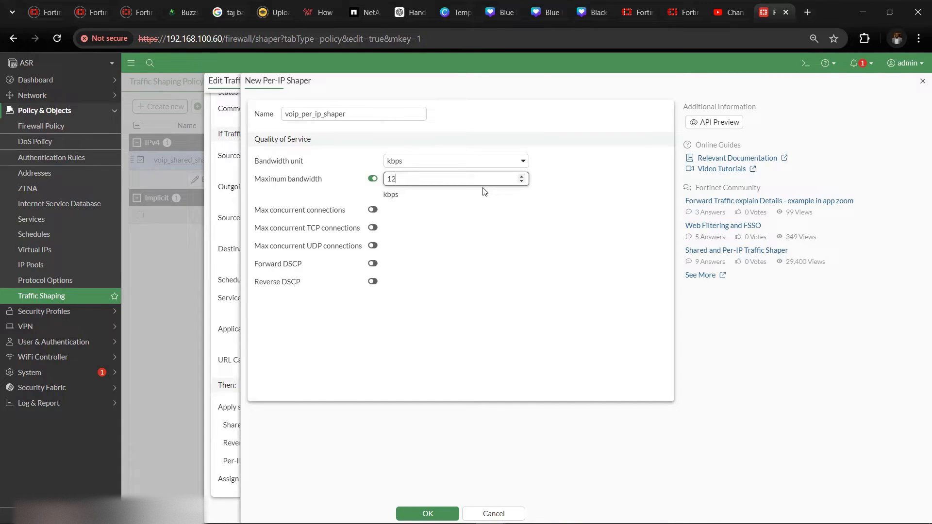
type("00")
left_click(372, 209)
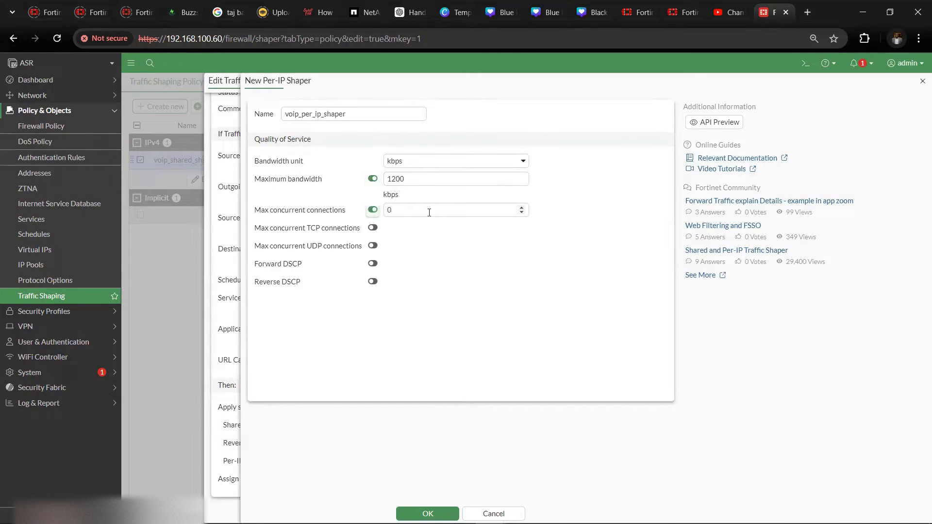
left_click(372, 210)
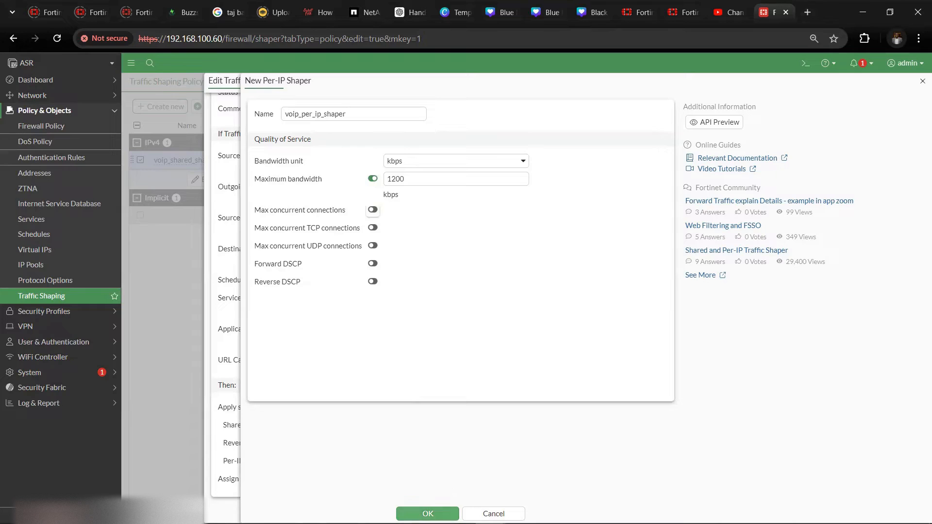
- Save the new per-IP shaper and save the shaping policy with voip_per_ip_shaper selected
left_click(410, 513)
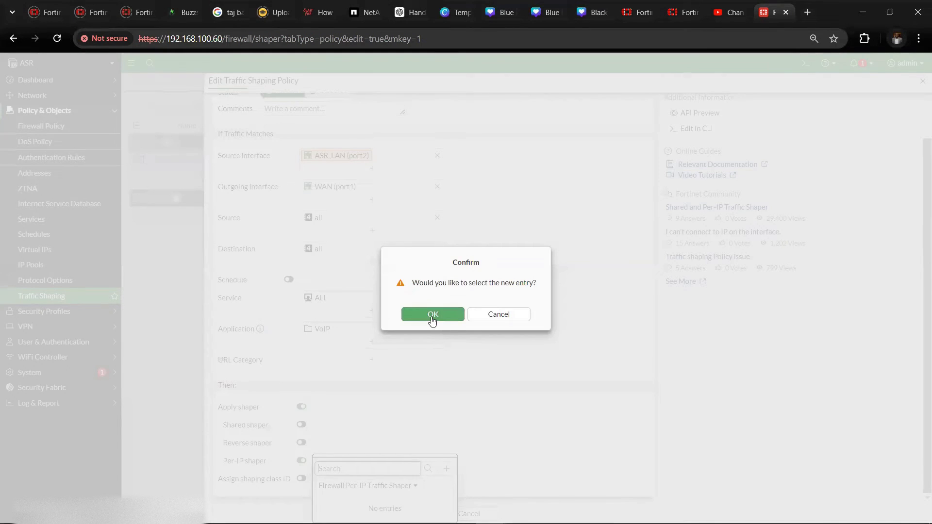
left_click(432, 314)
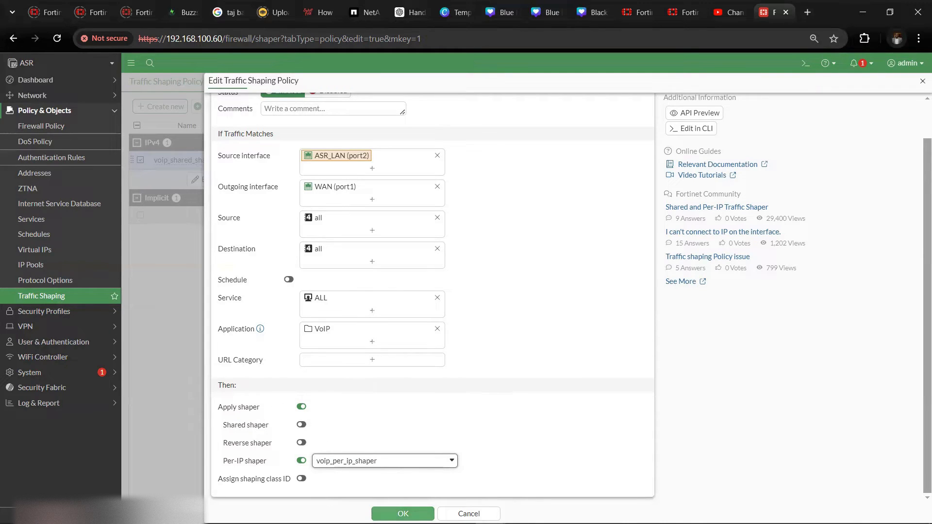
left_click(393, 514)
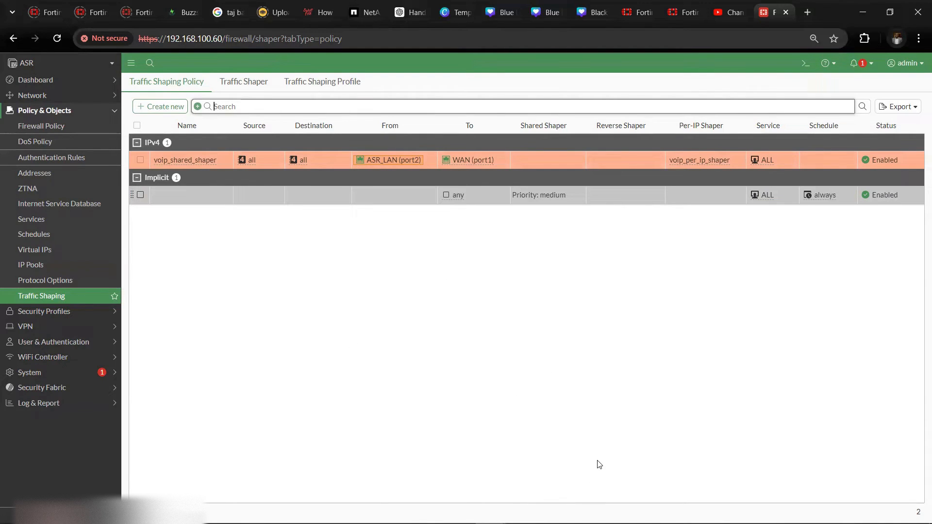
- Switch to the Snipping Tool to review the traffic shaping priority diagram, and return to the firewall's policy list
key("super")
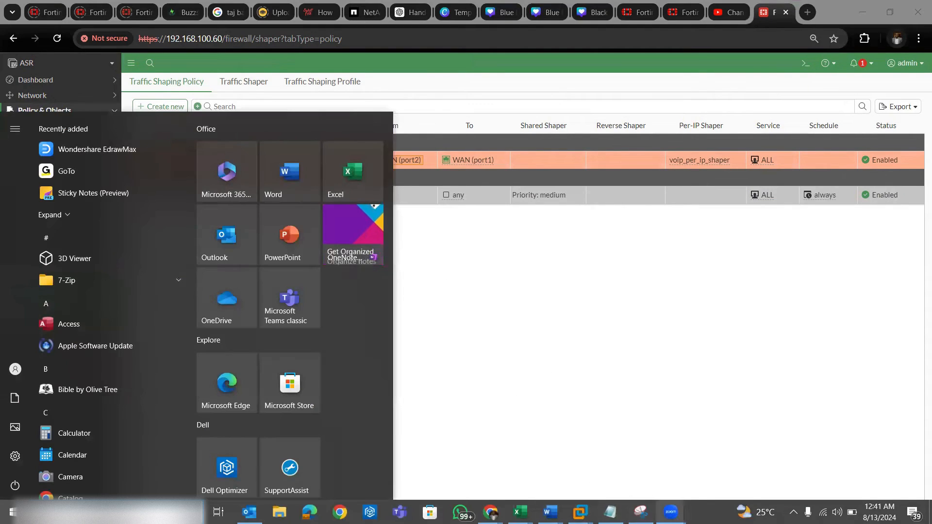
left_click(641, 512)
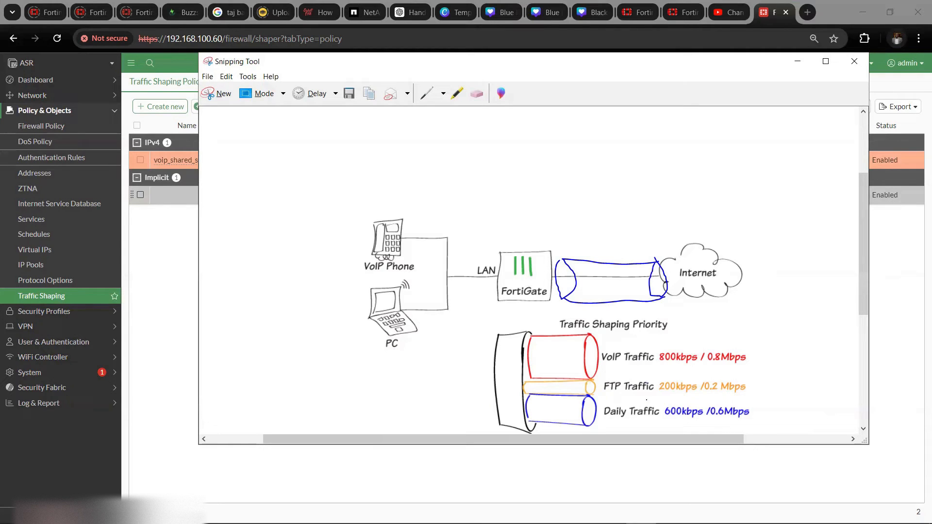
key("alt+Tab")
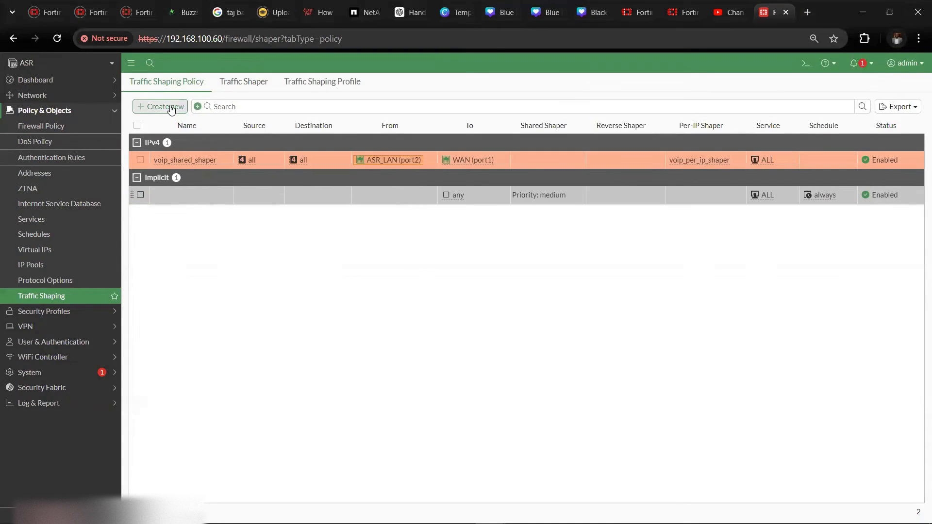
- Start a new traffic shaping policy and name it Users_bandwidht
left_click(165, 106)
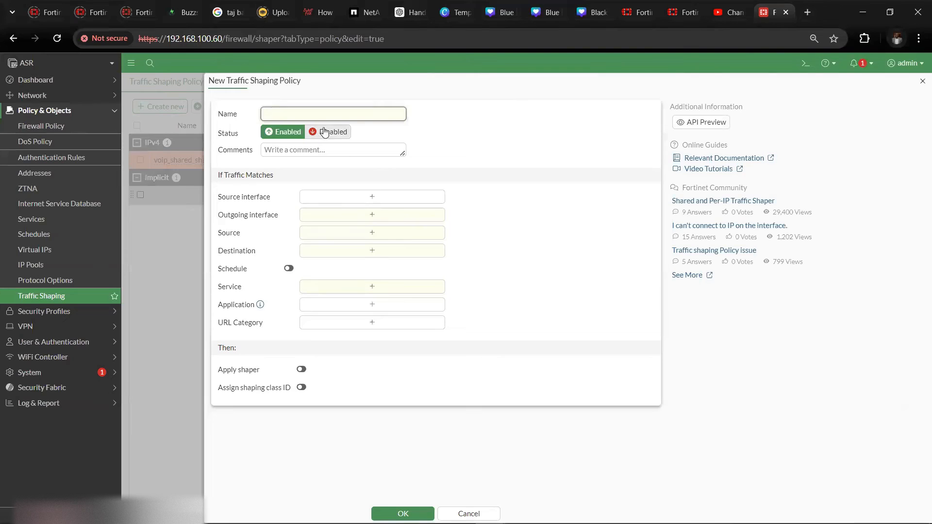
type("Users_ban")
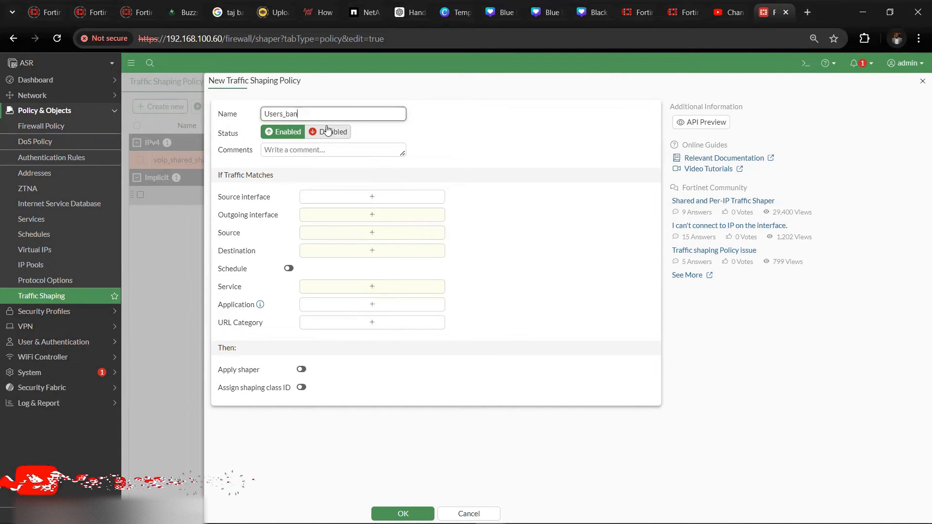
type("dwi")
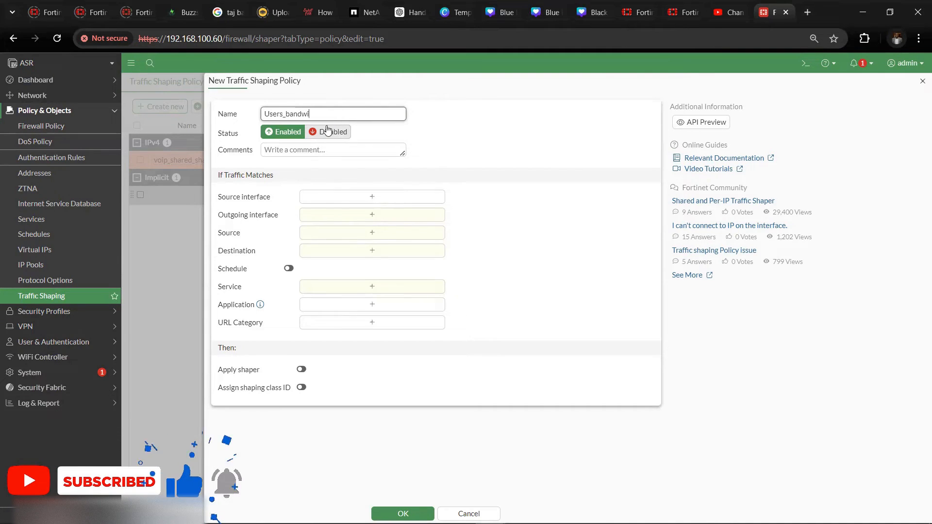
type("tdht")
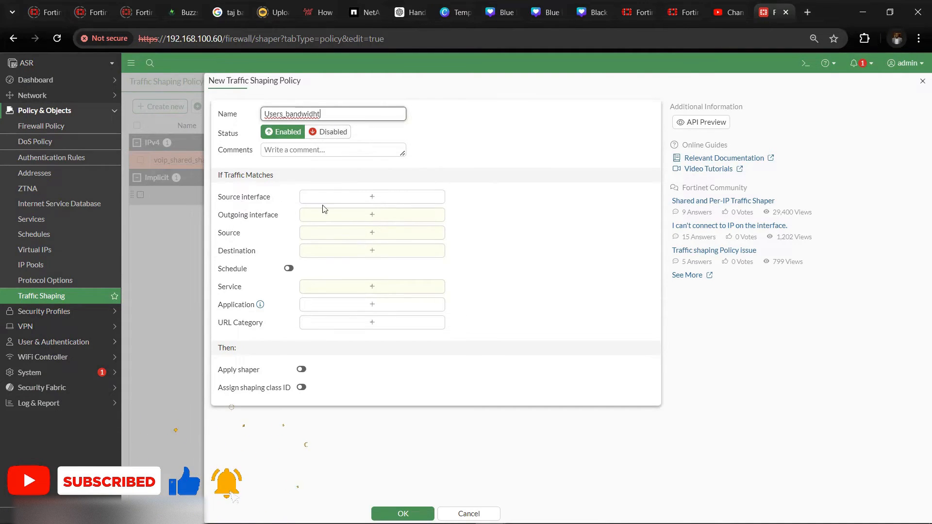
- Set the new policy's source interface to ASR_LAN (port2) and its outgoing interface to WAN (port1)
left_click(381, 199)
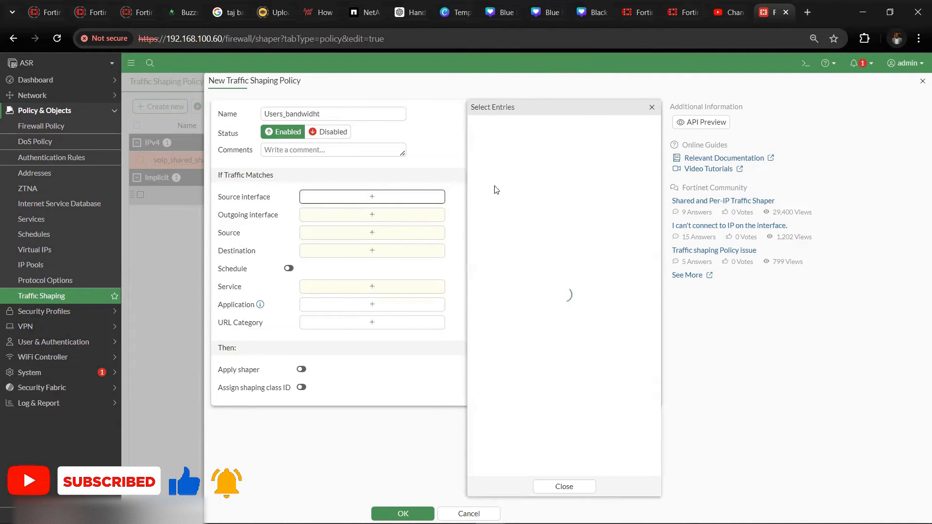
left_click(514, 172)
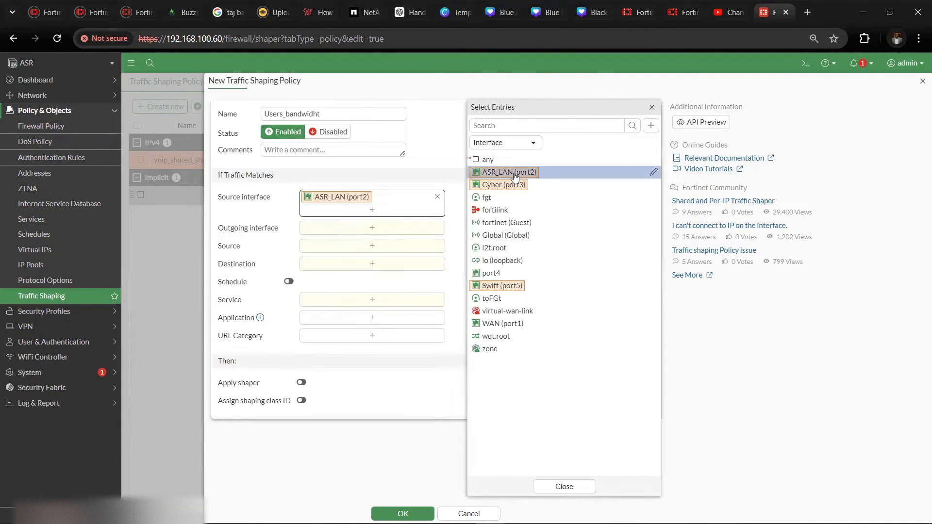
mouse_move(389, 201)
left_click(285, 264)
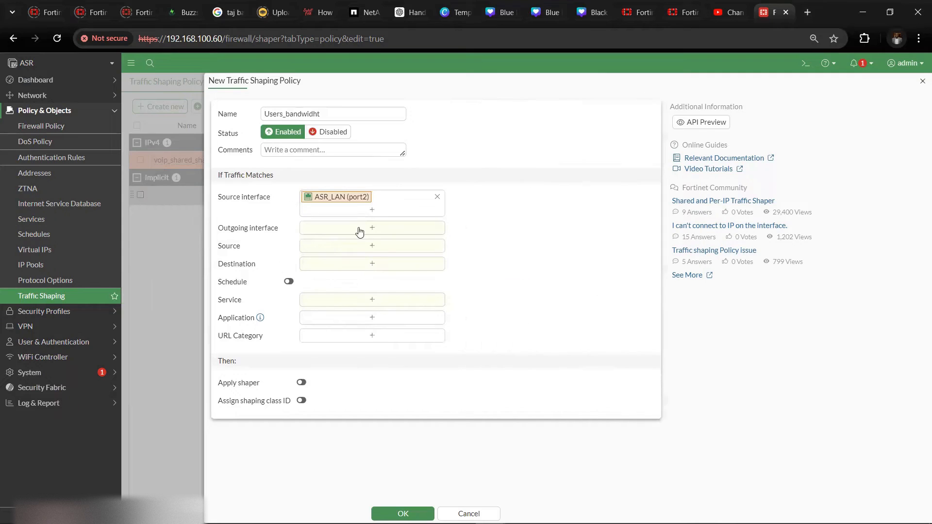
left_click(369, 228)
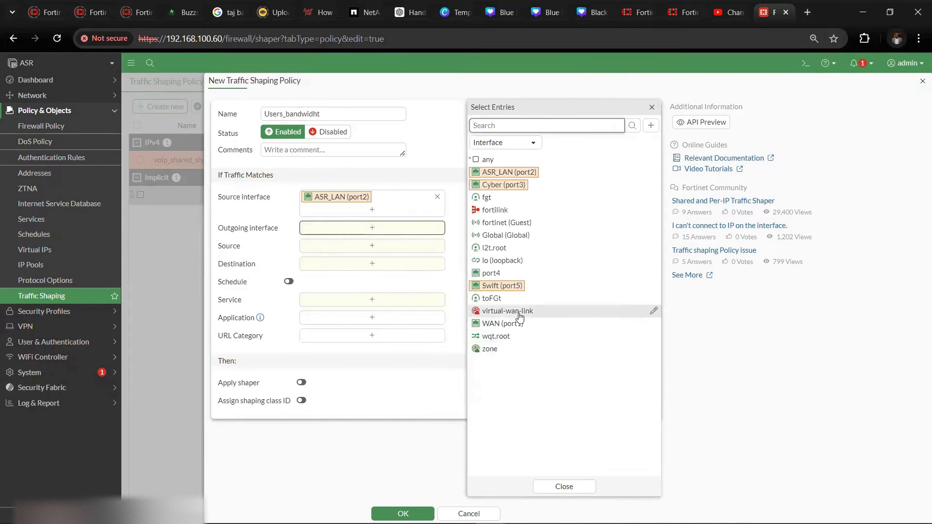
left_click(502, 323)
mouse_move(307, 266)
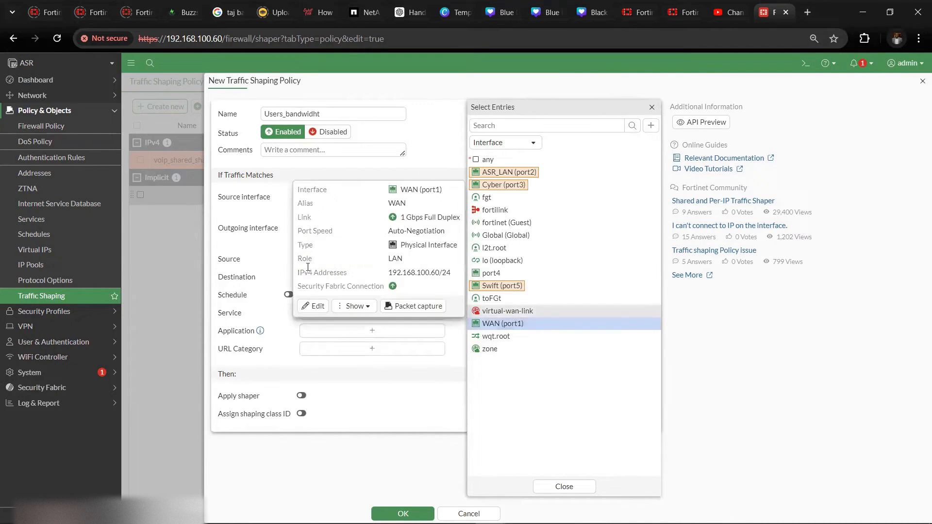
left_click(260, 247)
- Set both the source and the destination address of the new policy to all
left_click(343, 258)
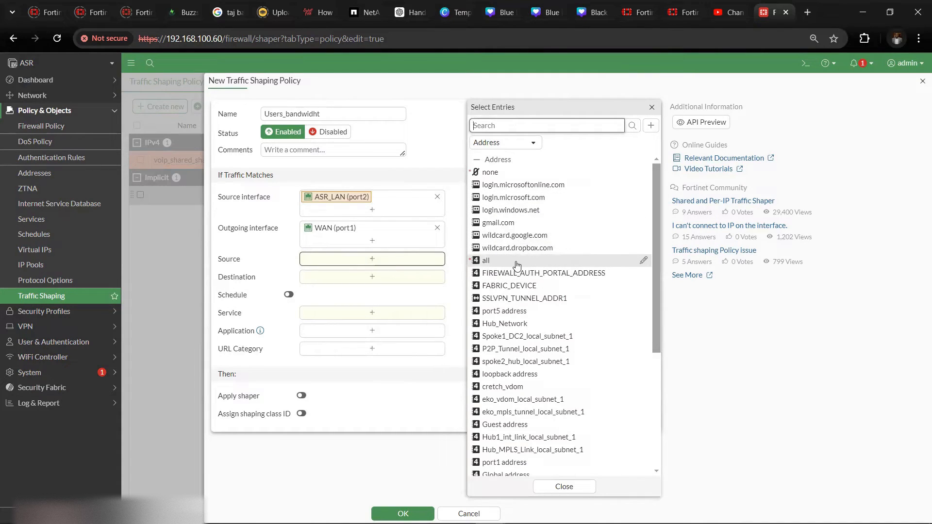
mouse_move(516, 264)
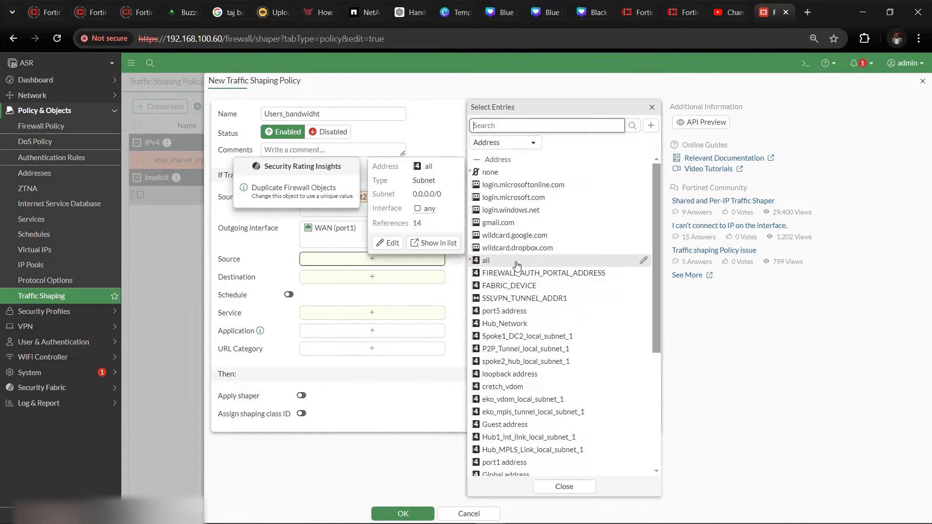
left_click(516, 262)
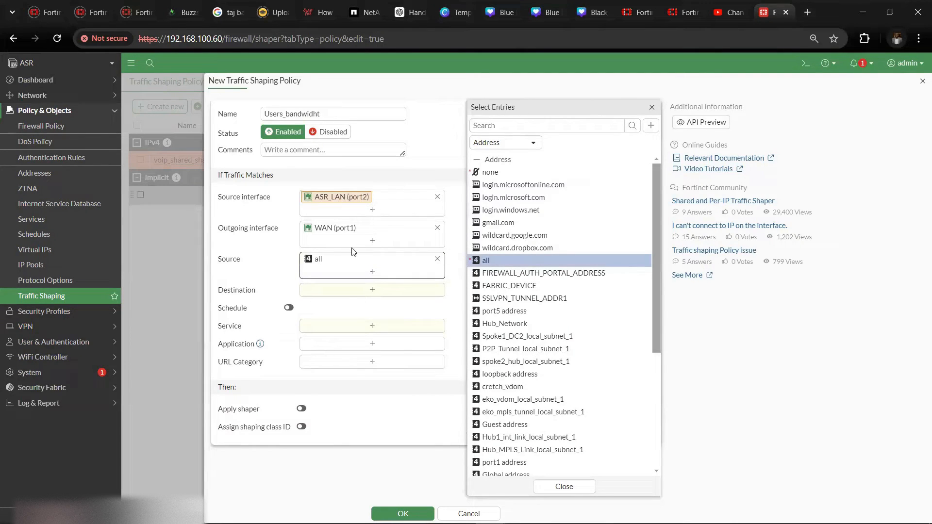
left_click(371, 290)
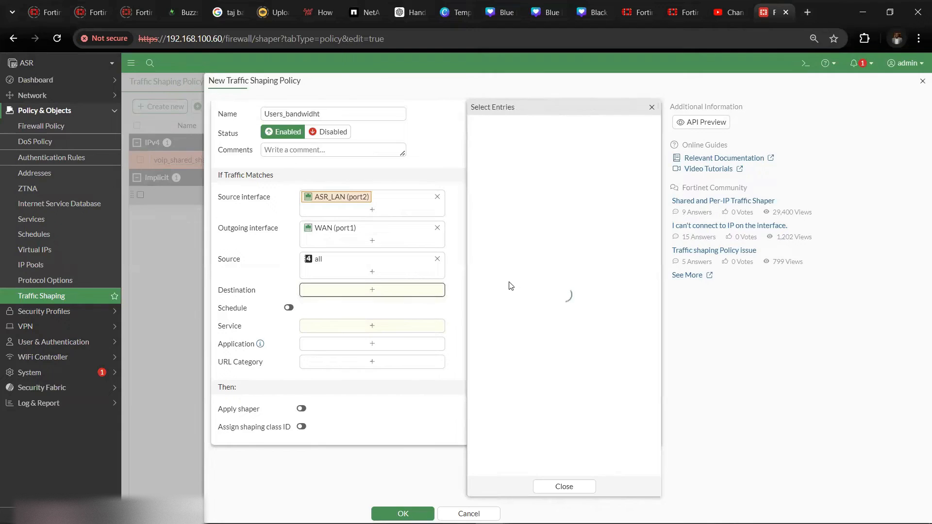
left_click(510, 264)
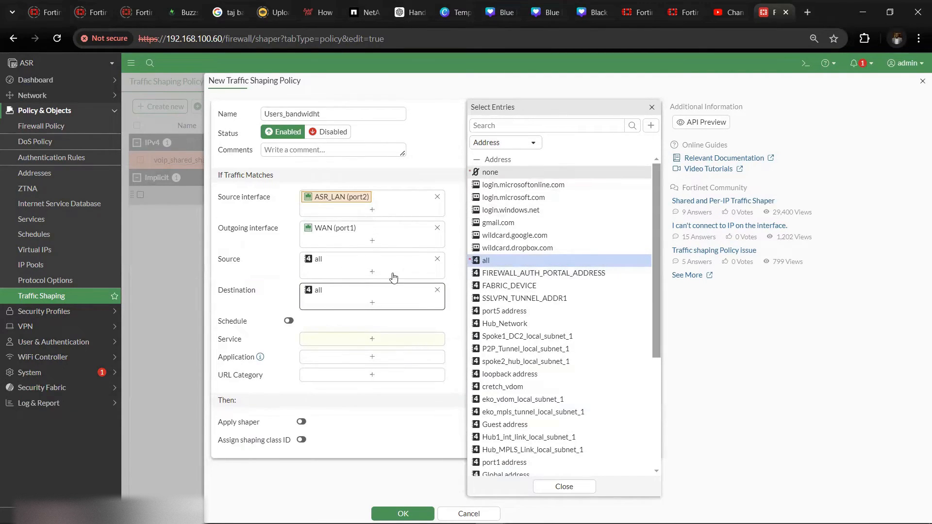
- Examine the predefined Internet Service entries available as policy destinations, then return to the Address entries
left_click(529, 146)
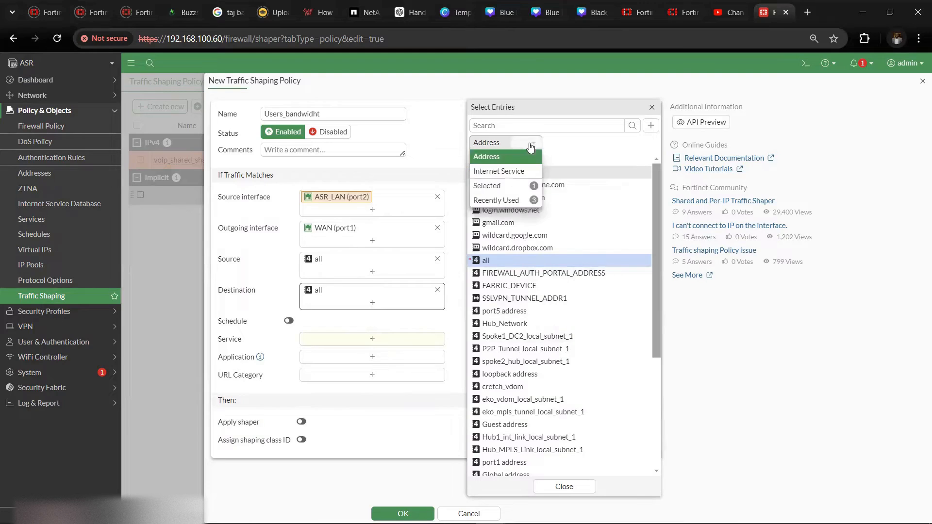
left_click(516, 171)
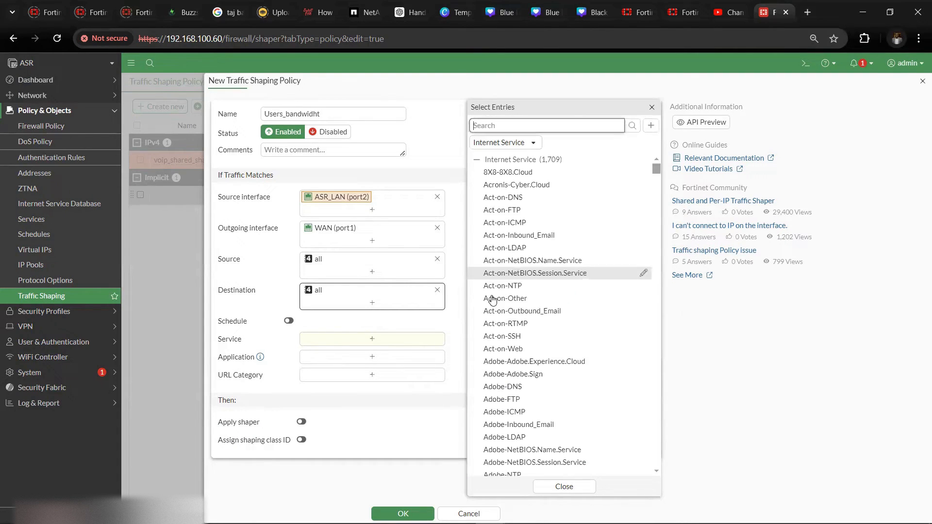
mouse_move(581, 256)
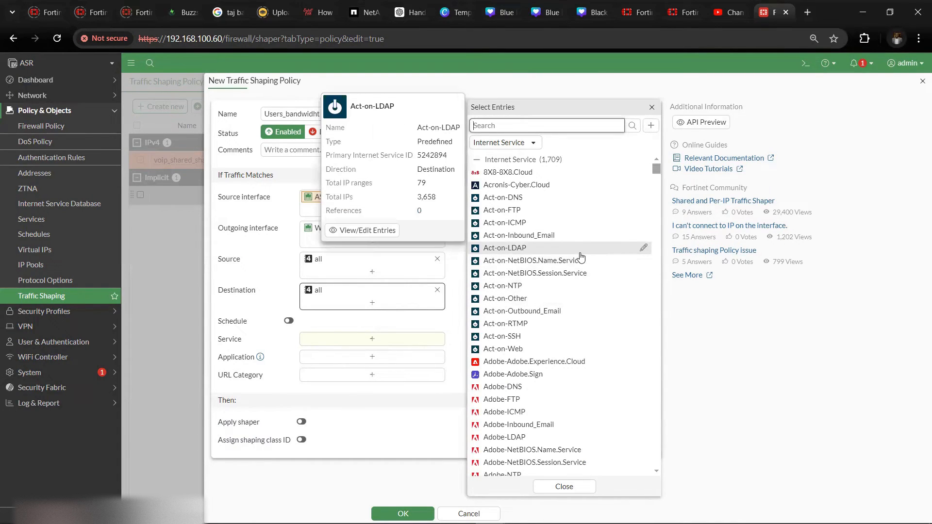
scroll(581, 256, "down", 10)
scroll(581, 256, "down", 15)
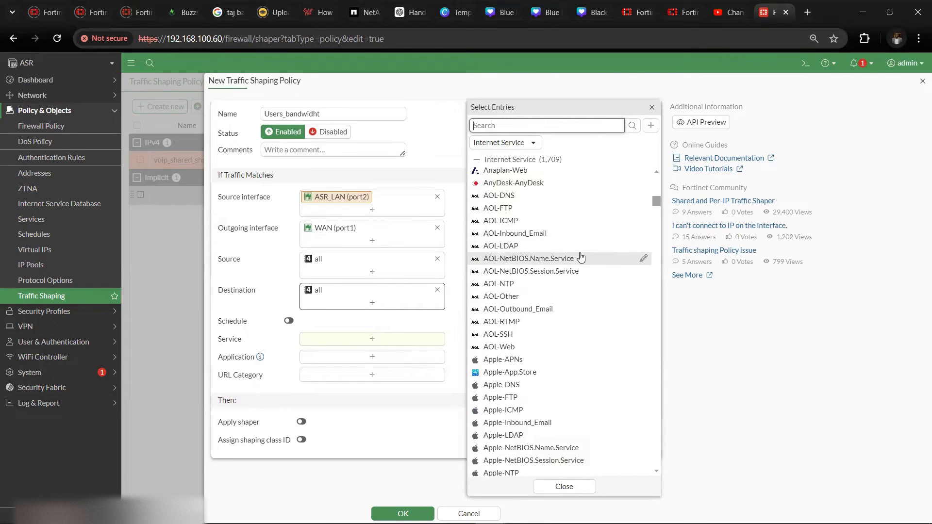
scroll(581, 257, "up", 5)
scroll(581, 256, "down", 8)
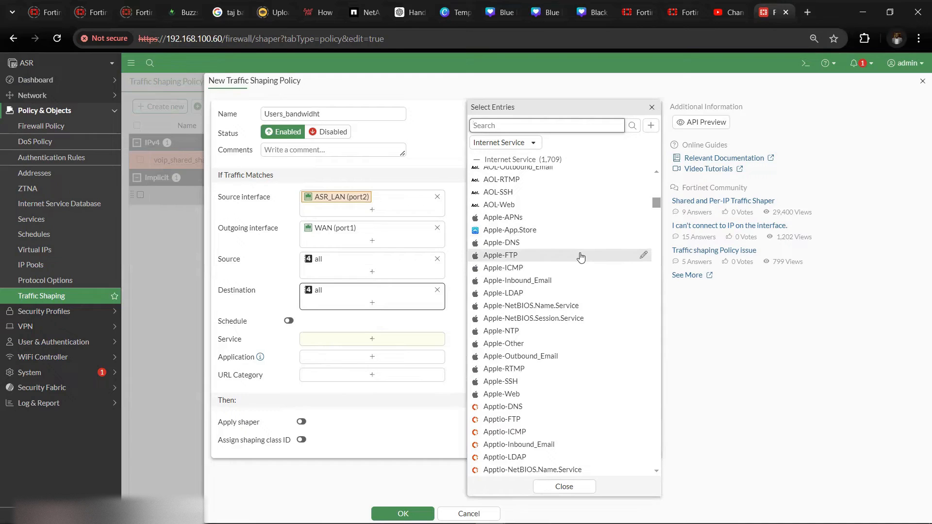
scroll(581, 256, "up", 5)
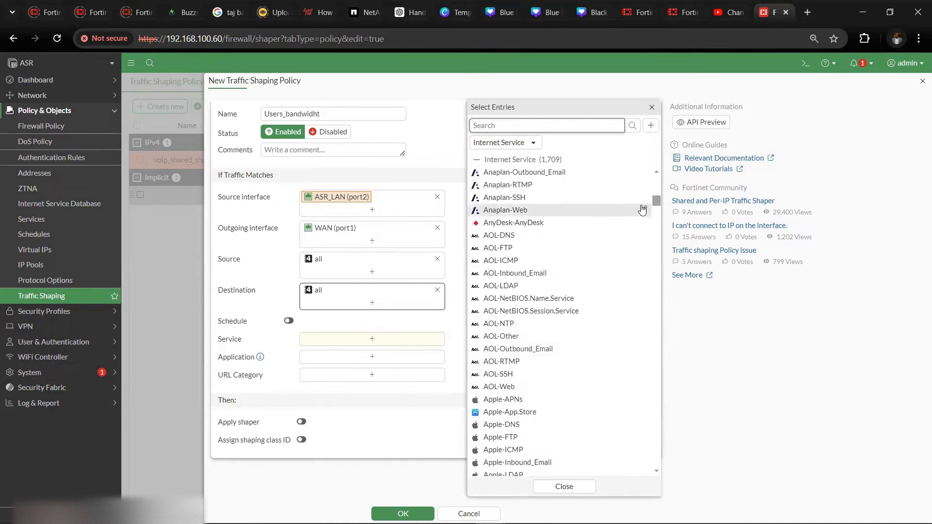
left_click_drag(658, 201, 658, 250)
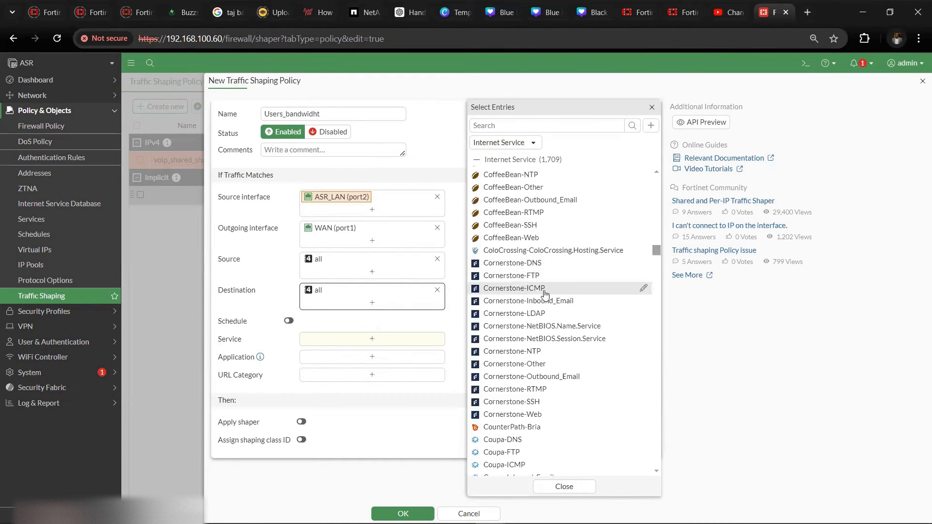
scroll(545, 293, "down", 7)
scroll(544, 301, "down", 10)
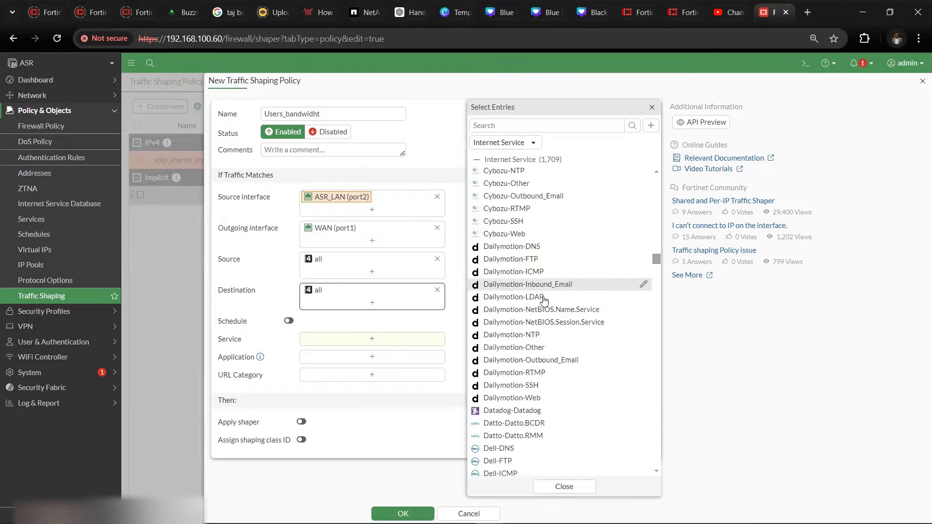
scroll(544, 301, "down", 10)
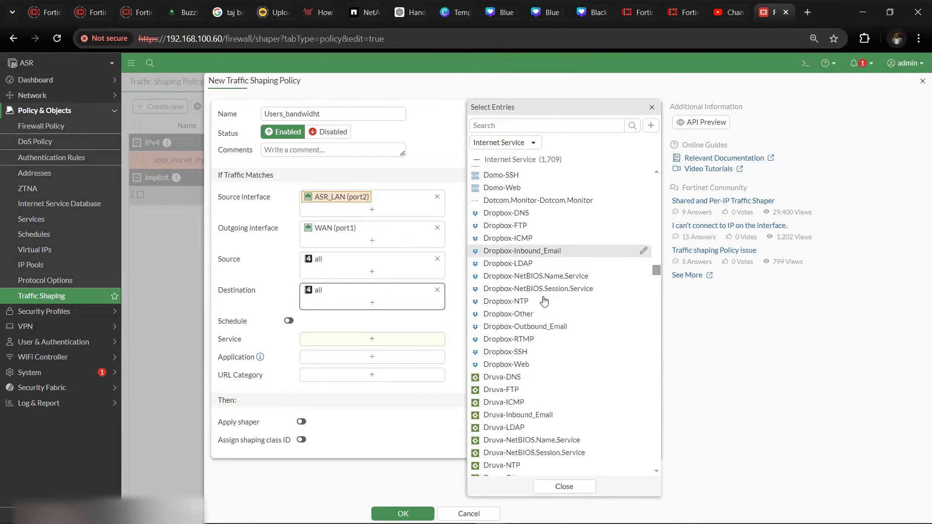
scroll(543, 301, "down", 10)
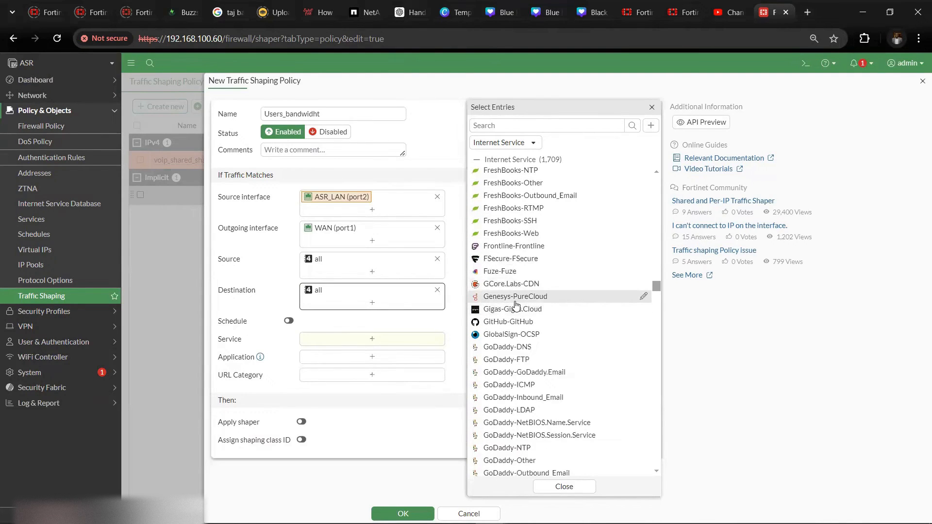
mouse_move(524, 250)
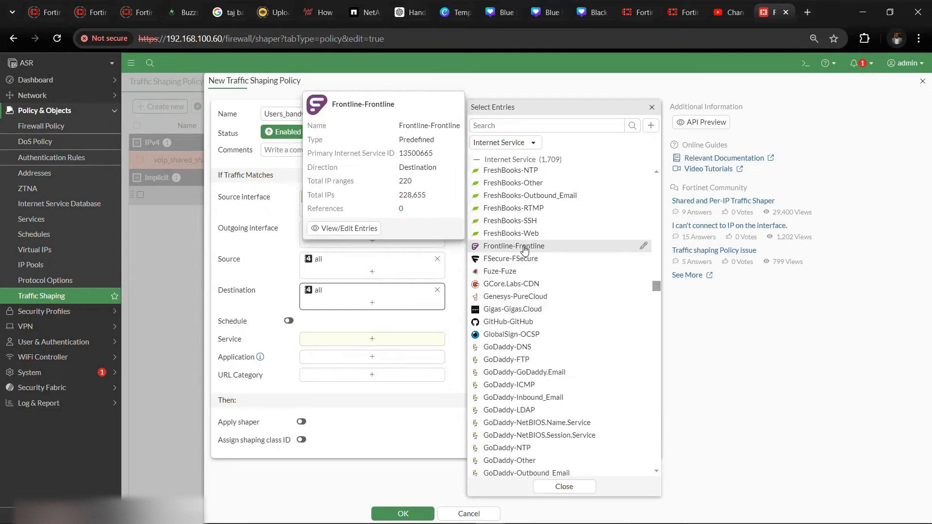
scroll(526, 243, "down", 10)
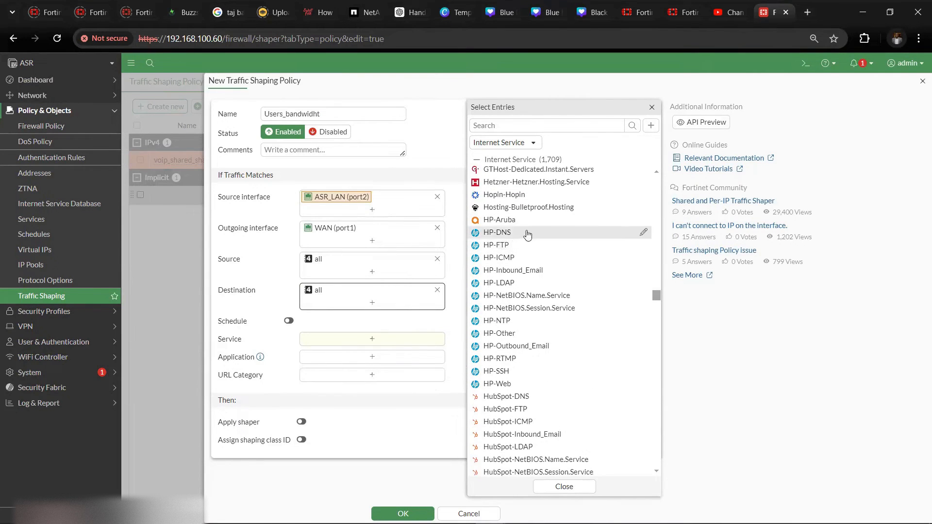
scroll(529, 237, "down", 15)
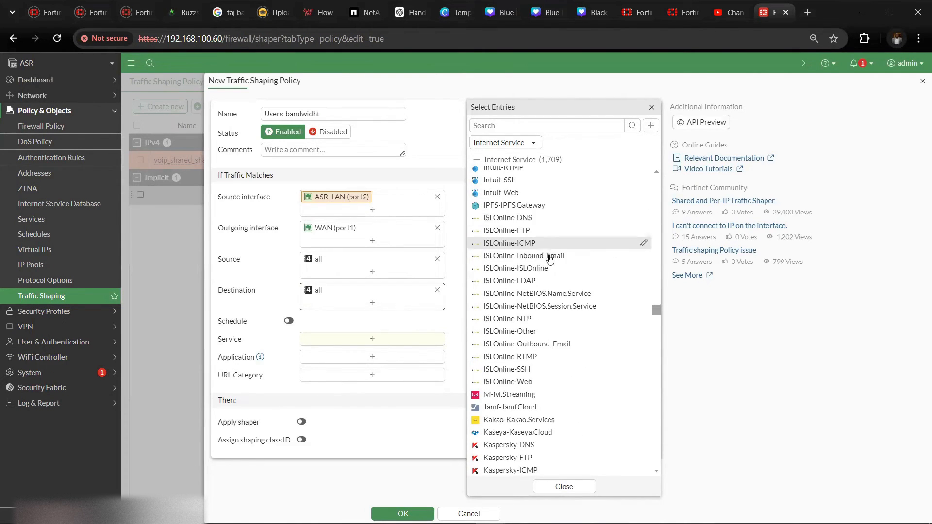
scroll(549, 261, "down", 5)
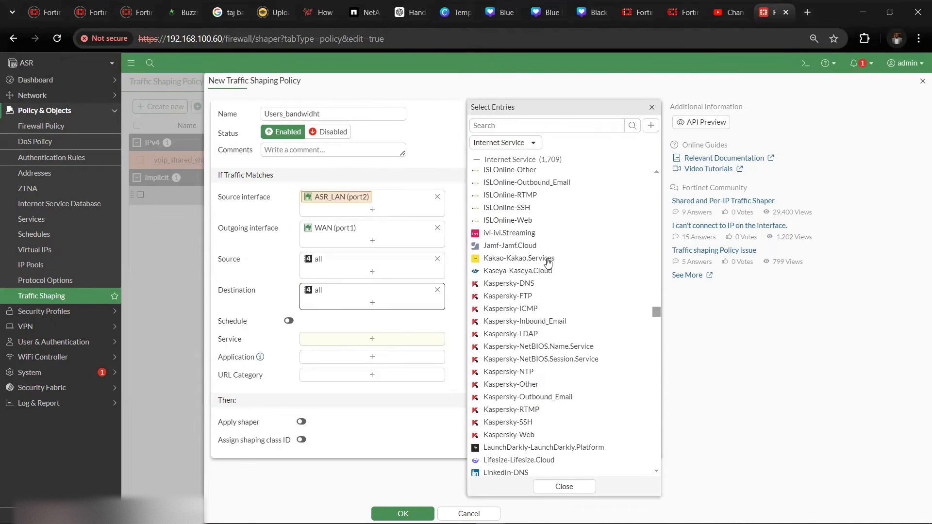
scroll(549, 267, "up", 10)
mouse_move(555, 275)
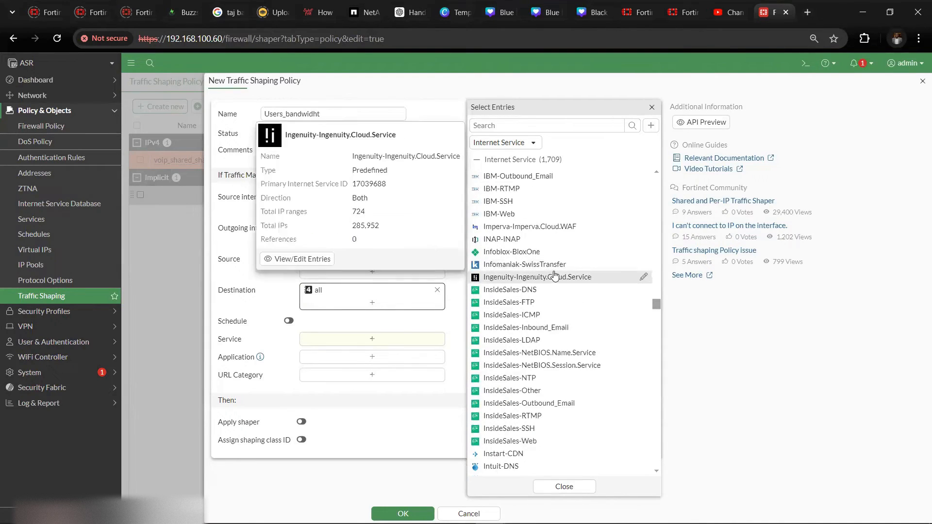
scroll(554, 271, "up", 10)
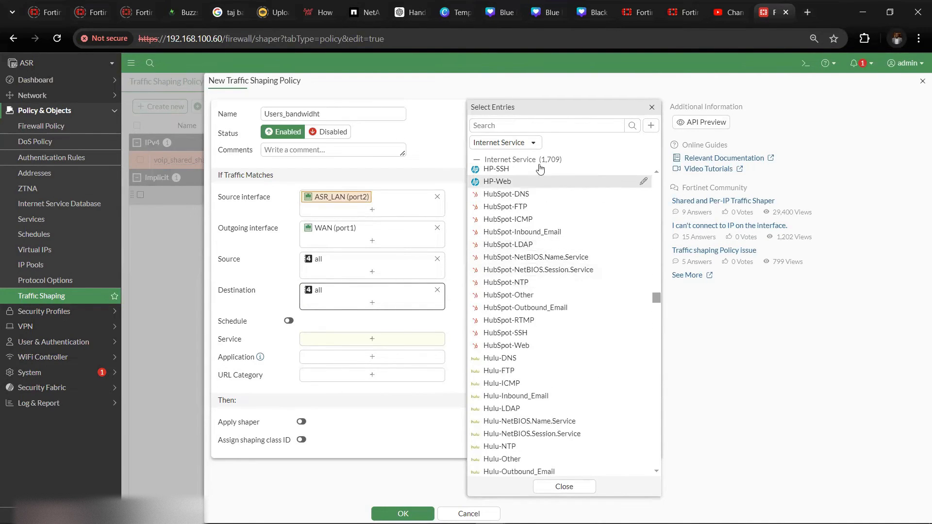
left_click(533, 144)
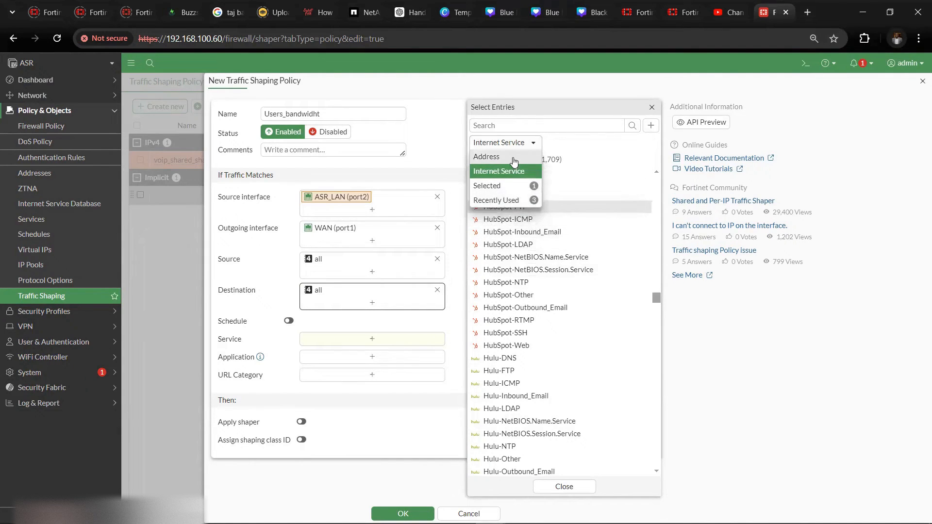
left_click(487, 157)
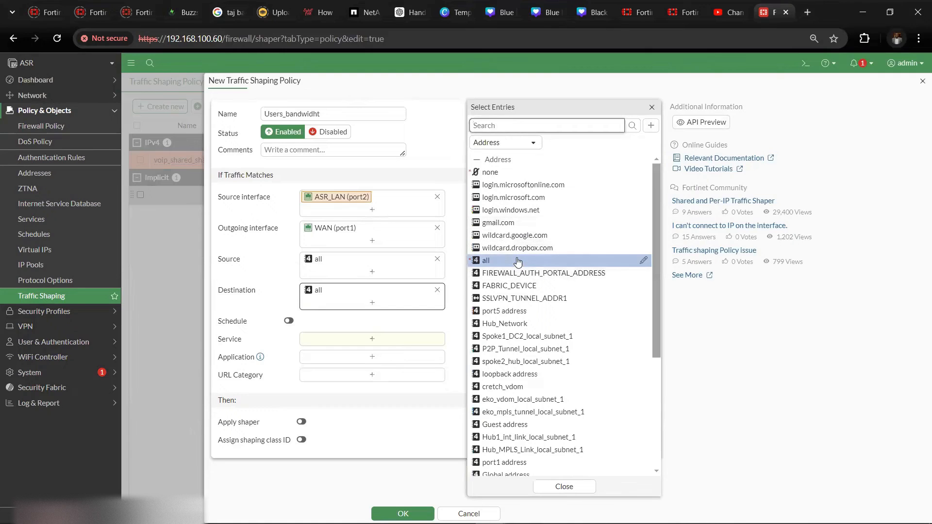
- Set the service matched by the new shaping policy to ALL and close the service selection
left_click_drag(226, 263, 230, 264)
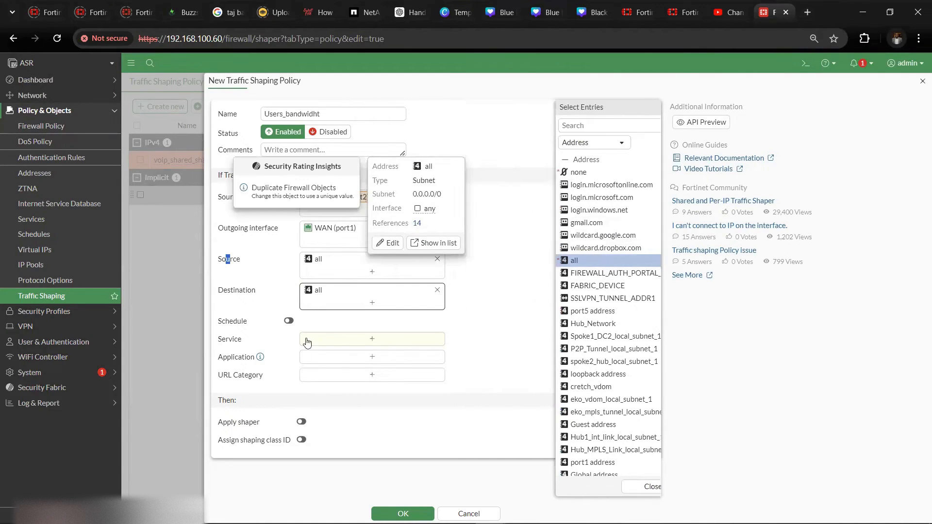
left_click(353, 340)
left_click(353, 339)
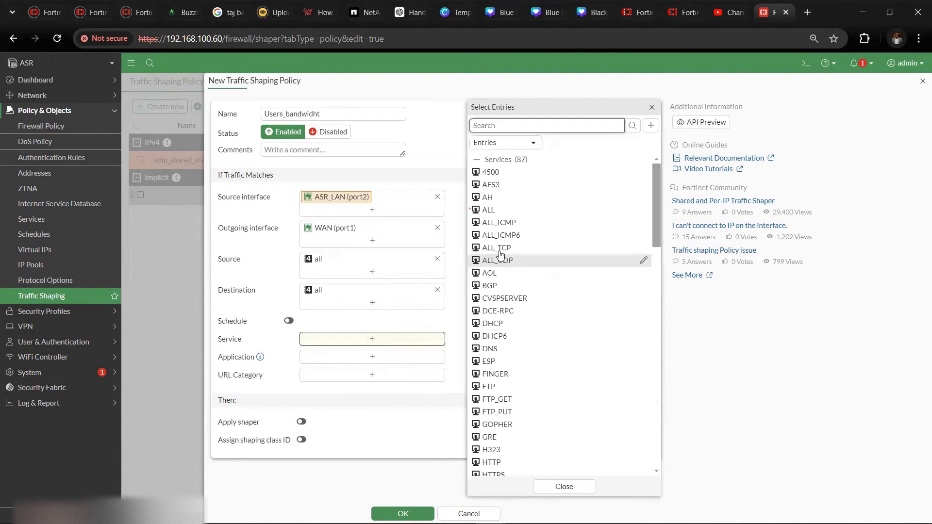
left_click(529, 215)
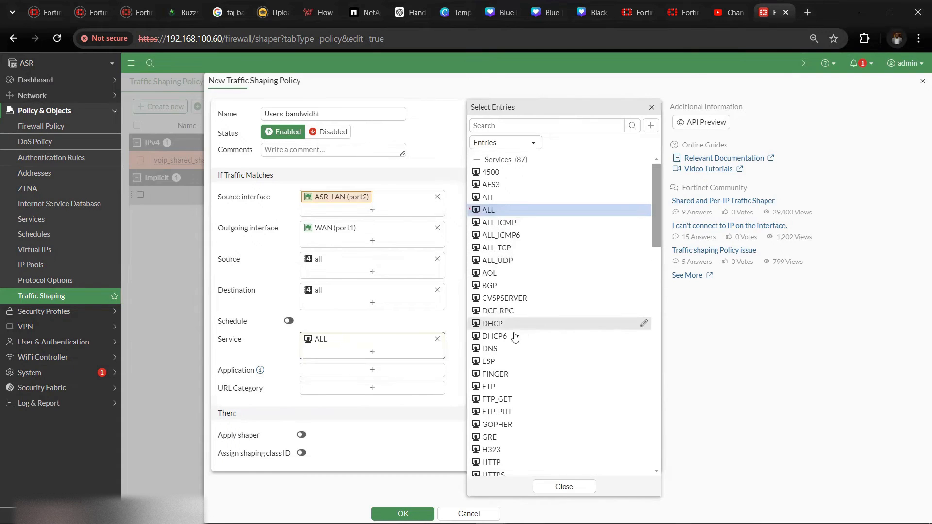
scroll(534, 335, "down", 5)
scroll(505, 330, "down", 10)
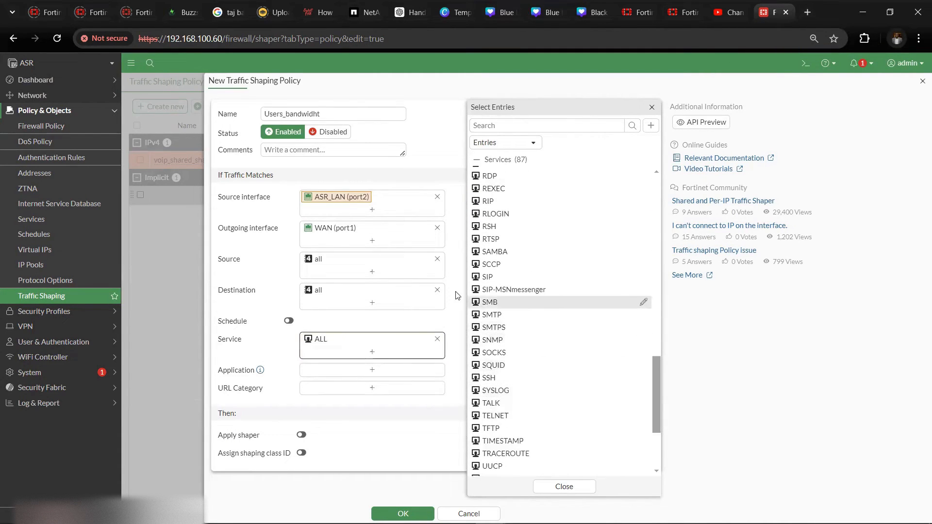
left_click(336, 324)
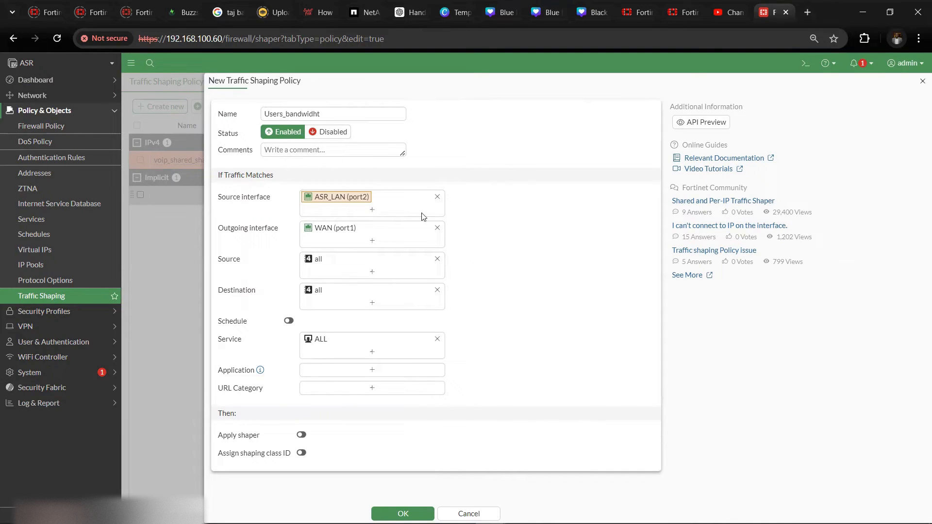
- Correct the policy name to Users_bandwidth and enable Apply shaper for the matched traffic
left_click(360, 115)
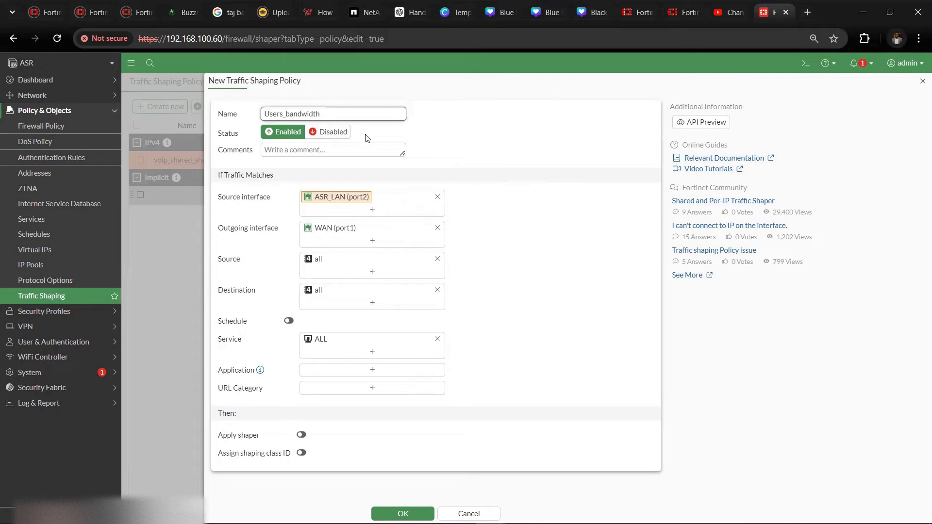
left_click(302, 435)
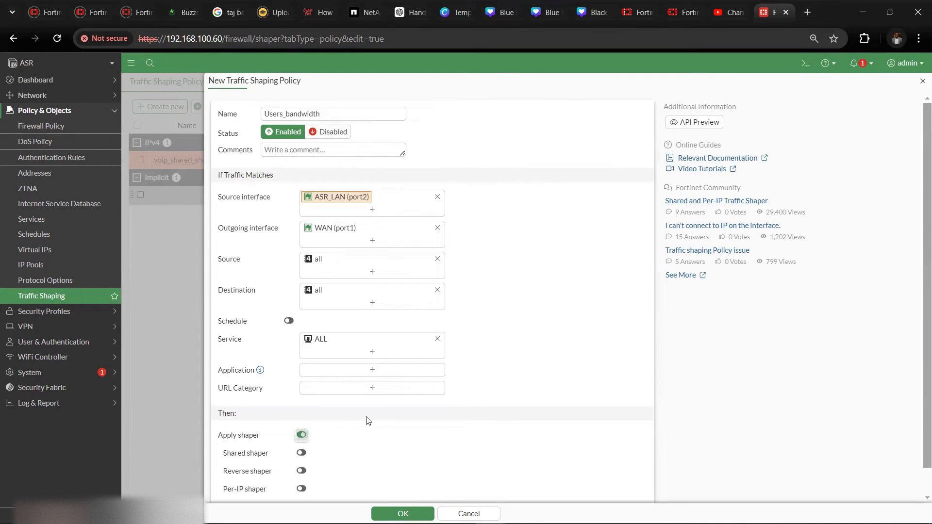
scroll(366, 422, "down", 1)
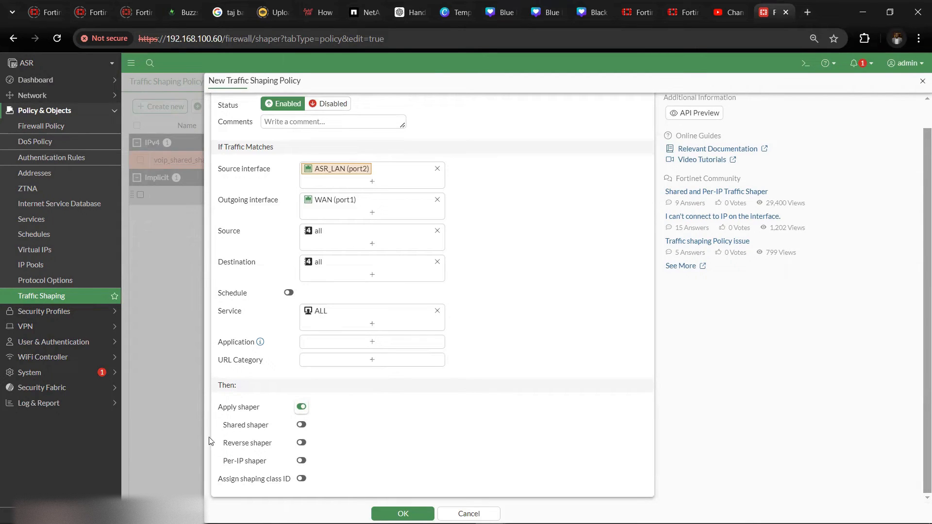
left_click(300, 425)
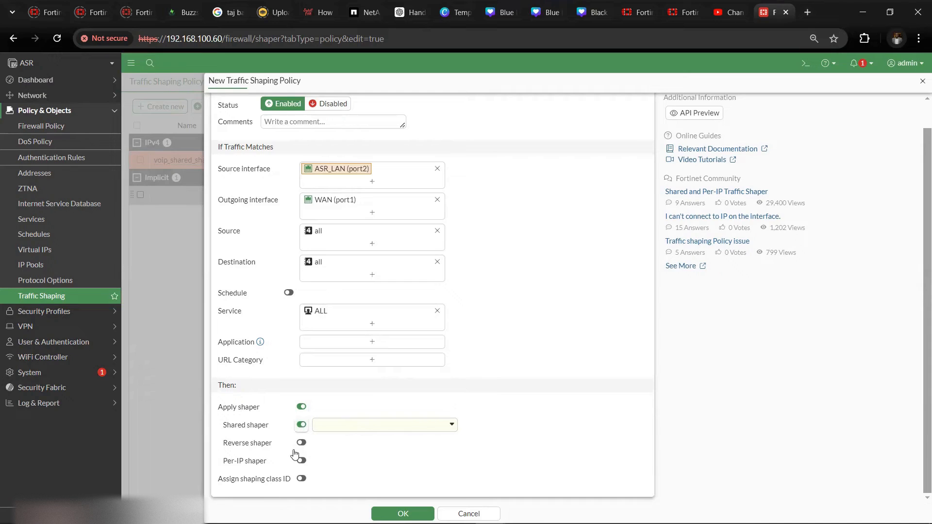
left_click(301, 443)
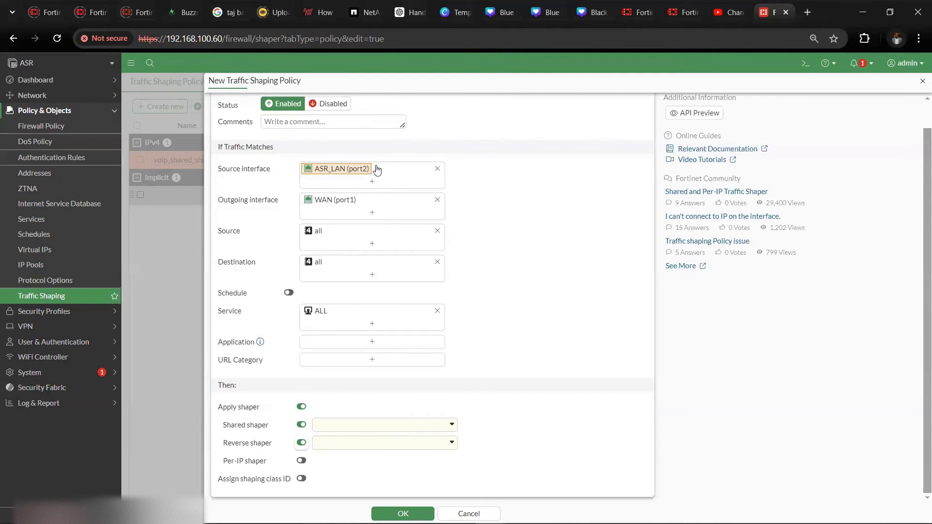
scroll(370, 447, "up", 1)
left_click(301, 446)
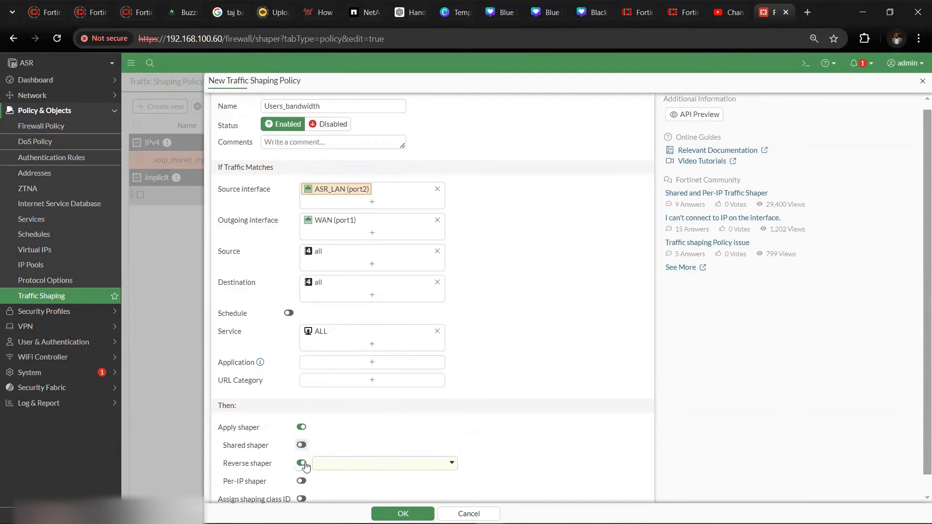
left_click(301, 463)
- Enable the per-IP shaper for the Users_bandwidth policy
scroll(362, 454, "down", 1)
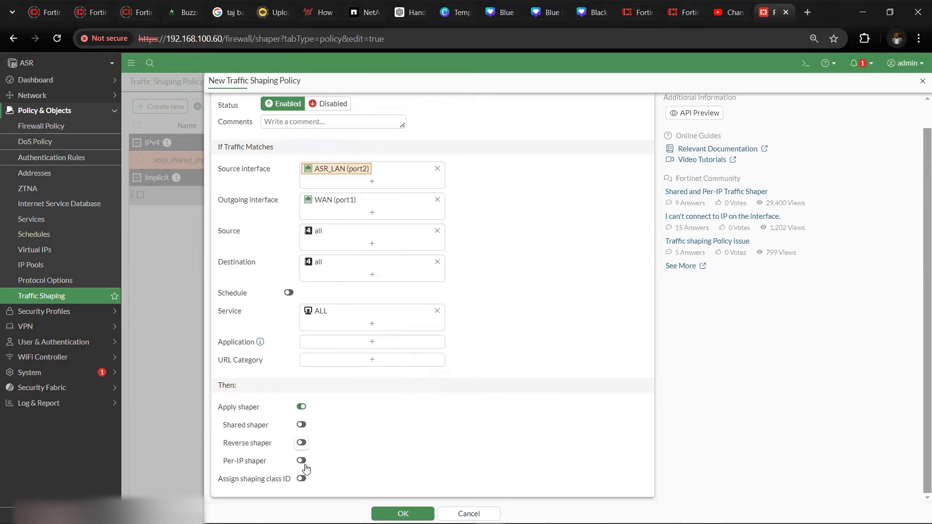
left_click(303, 462)
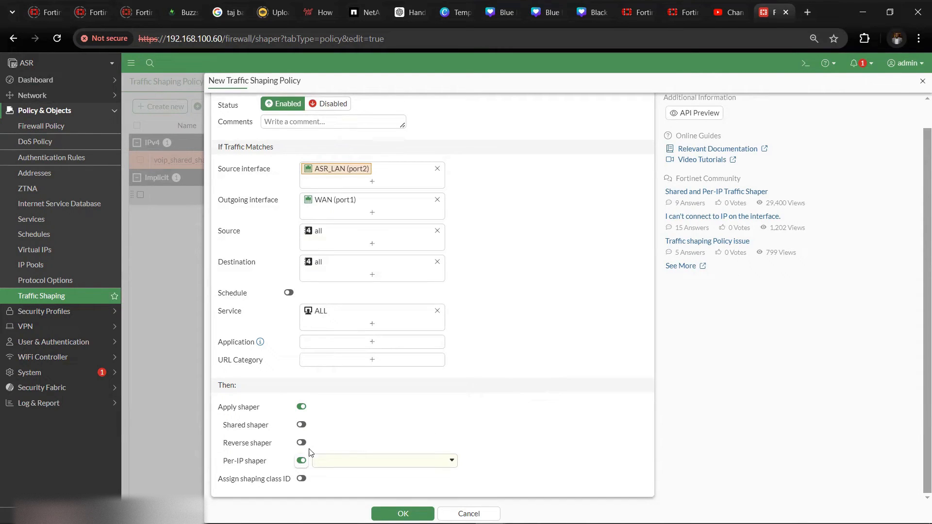
- Use Calculator to multiply 12 by 1.2, then return to the new traffic shaping policy
key("super")
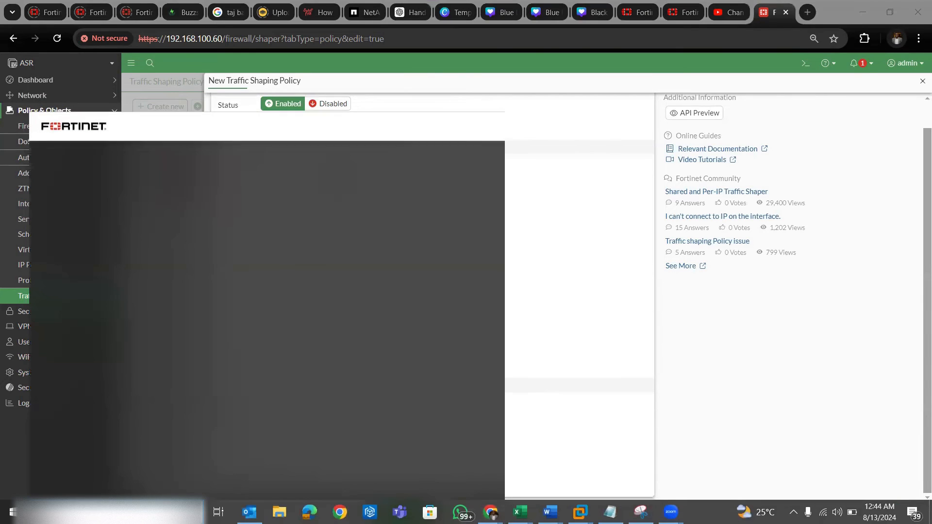
type("cal")
left_click(138, 209)
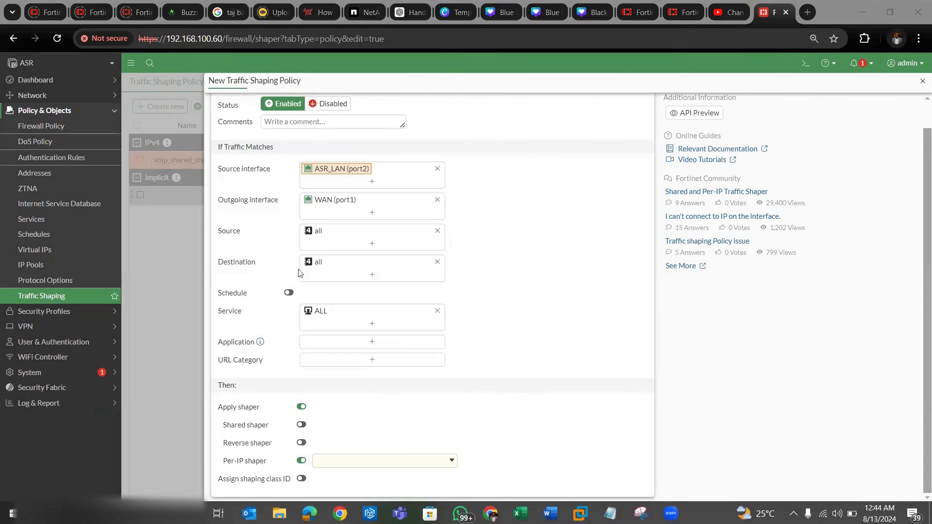
left_click(601, 410)
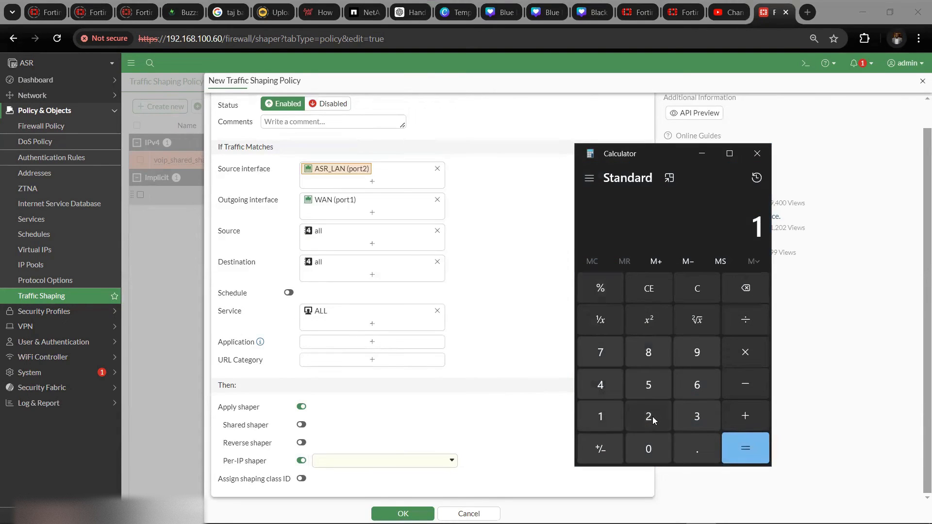
left_click(650, 416)
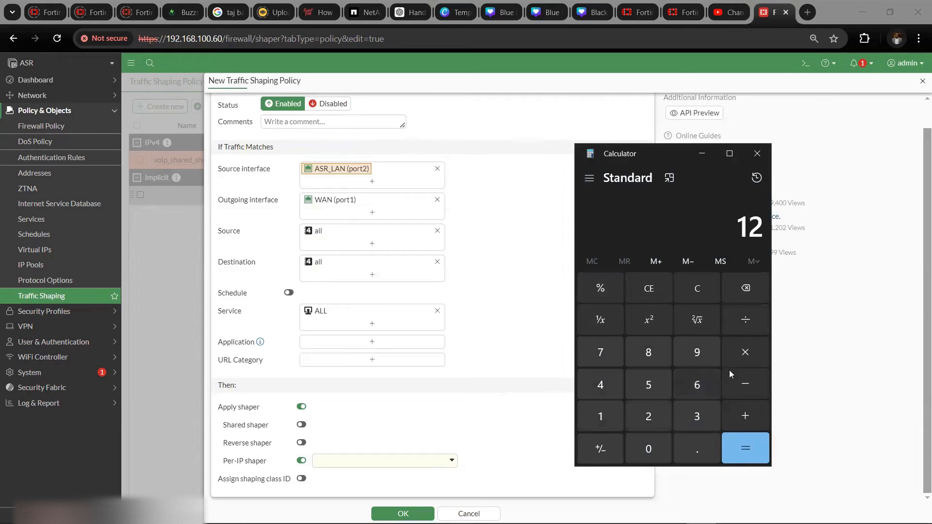
left_click(753, 349)
left_click(600, 417)
left_click(685, 443)
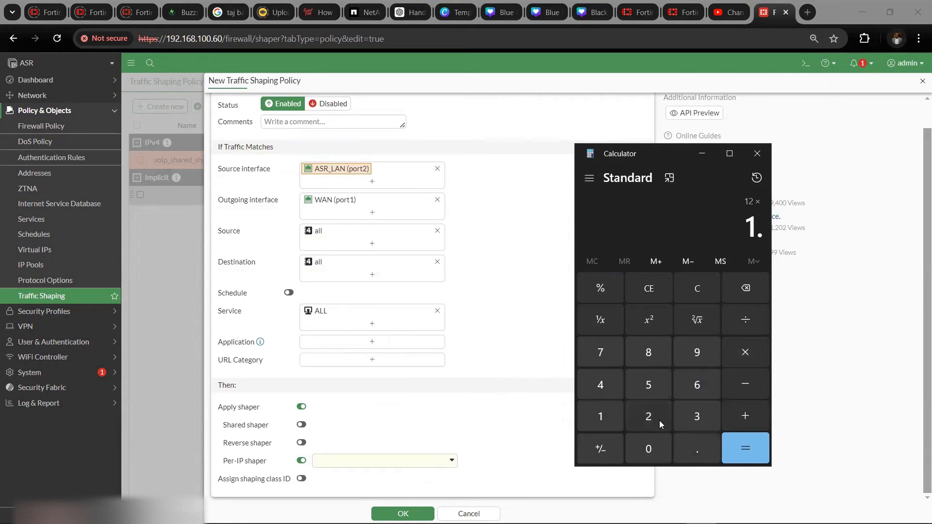
left_click(659, 420)
left_click(739, 444)
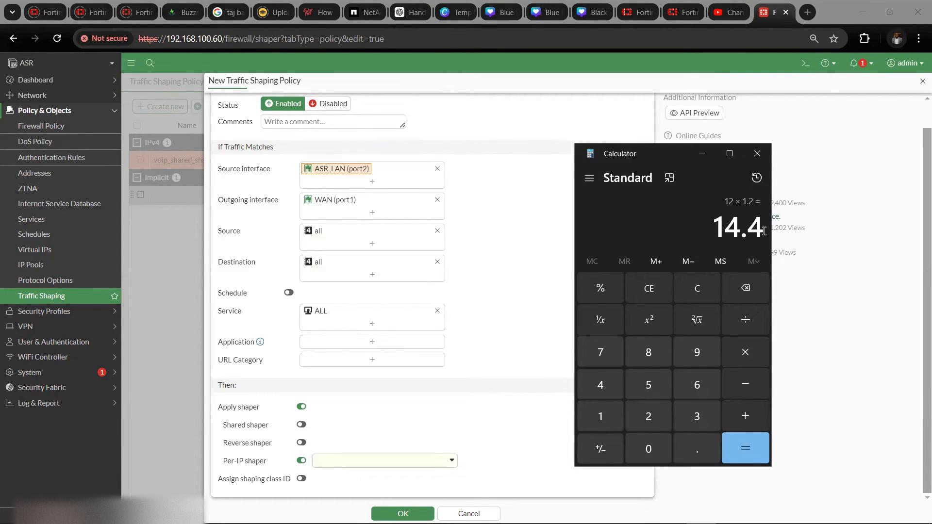
left_click(514, 248)
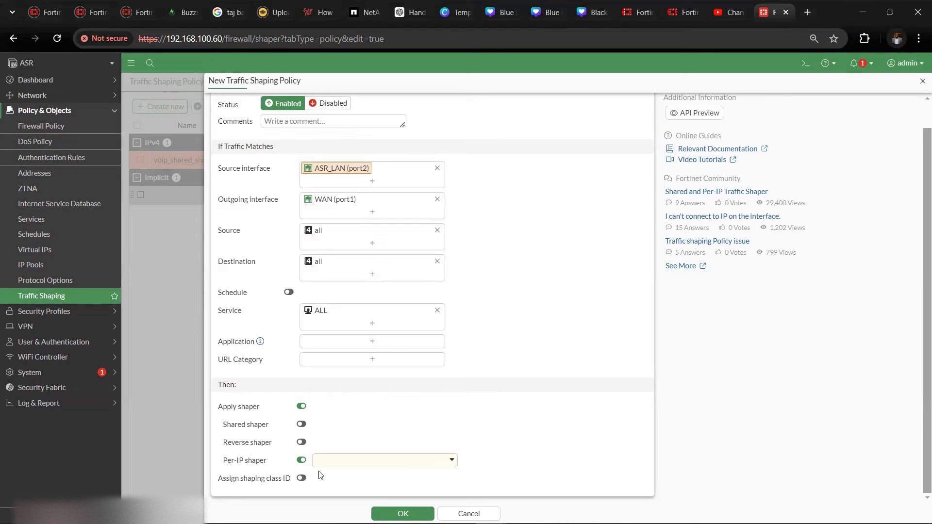
- Start a new per-IP shaper for the policy and name it User_bandwidth_per_ip_shaper
left_click(403, 464)
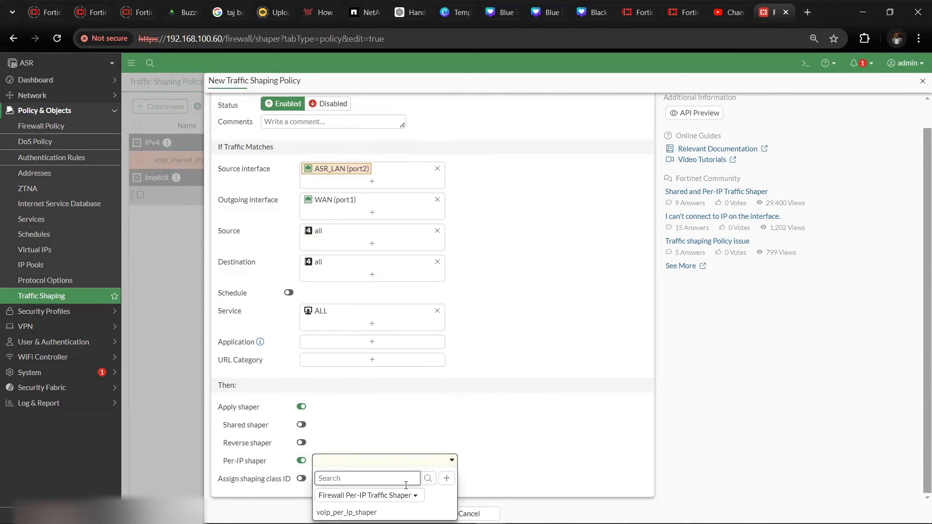
left_click(445, 481)
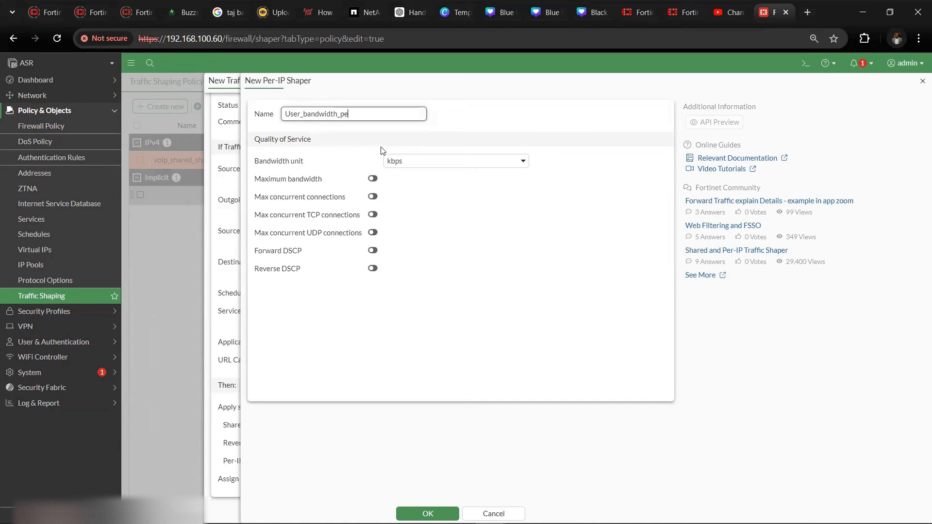
type("_ip_shaper")
- Enable the shaper's maximum bandwidth and set it to 1200 with kbps as the bandwidth unit
left_click(412, 165)
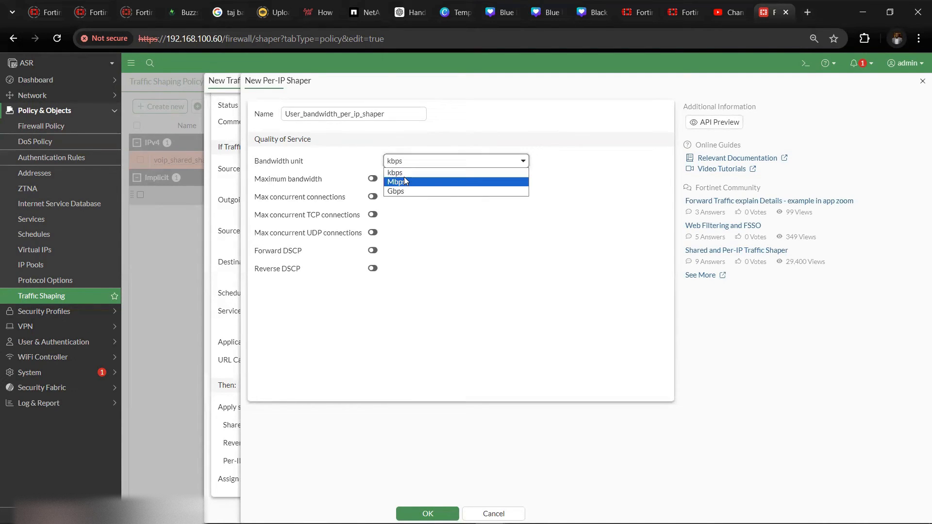
left_click(404, 181)
left_click(372, 179)
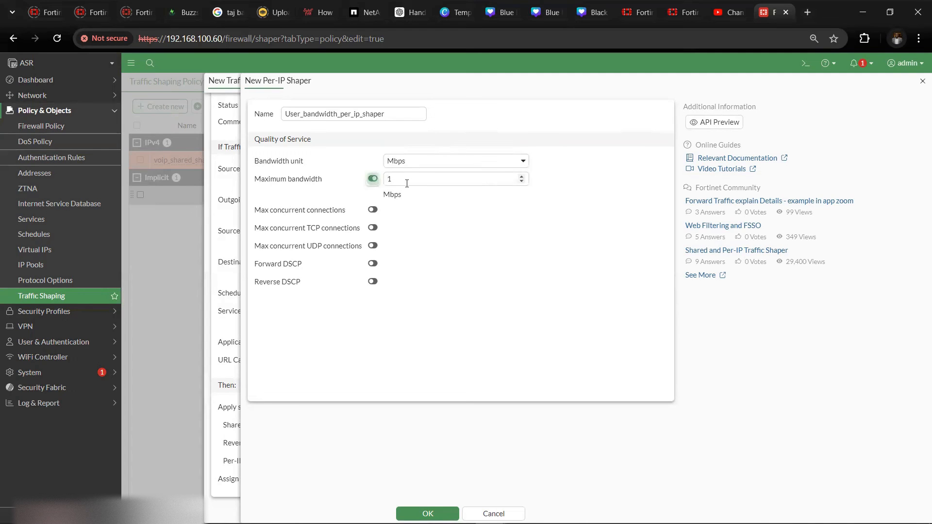
left_click(419, 179)
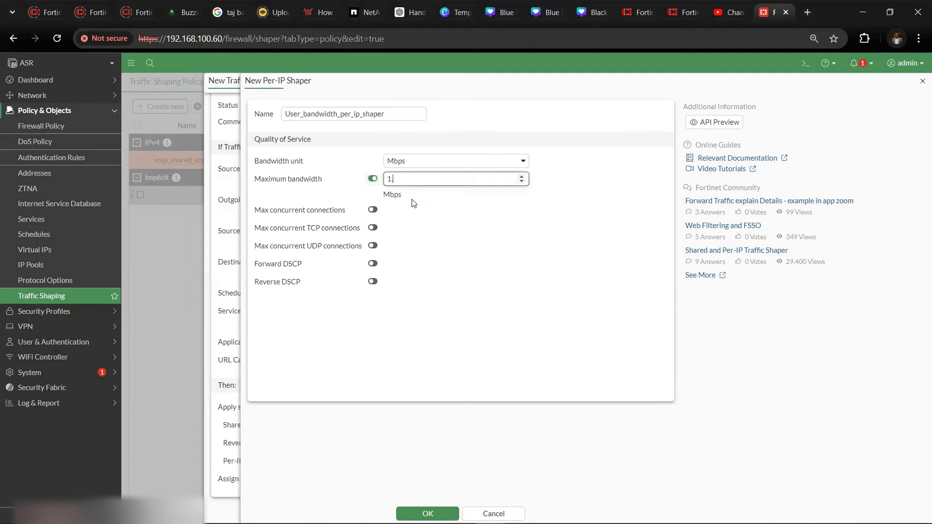
type(".2")
key("BackSpace")
left_click(432, 161)
left_click(432, 174)
left_click(349, 197)
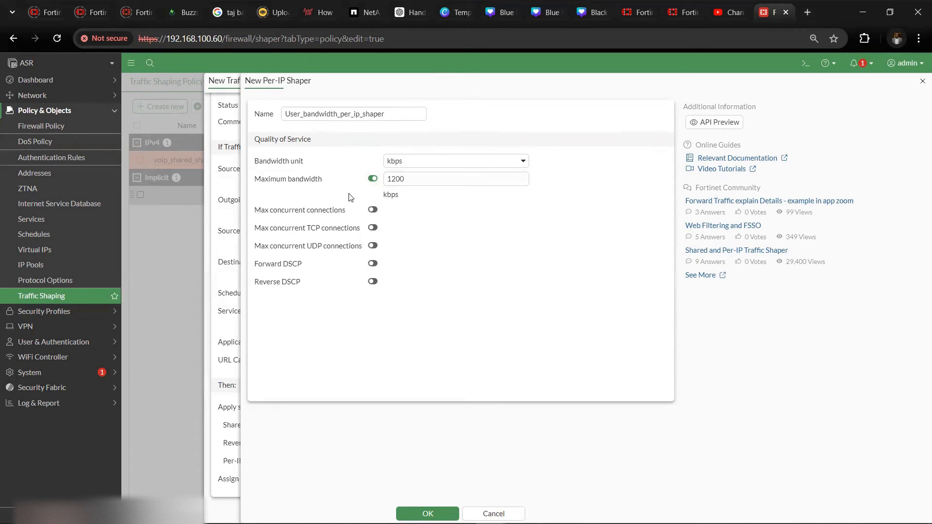
- Save the per-IP shaper without a concurrent connection limit and create the Users_bandwidth policy with that shaper selected
left_click(372, 209)
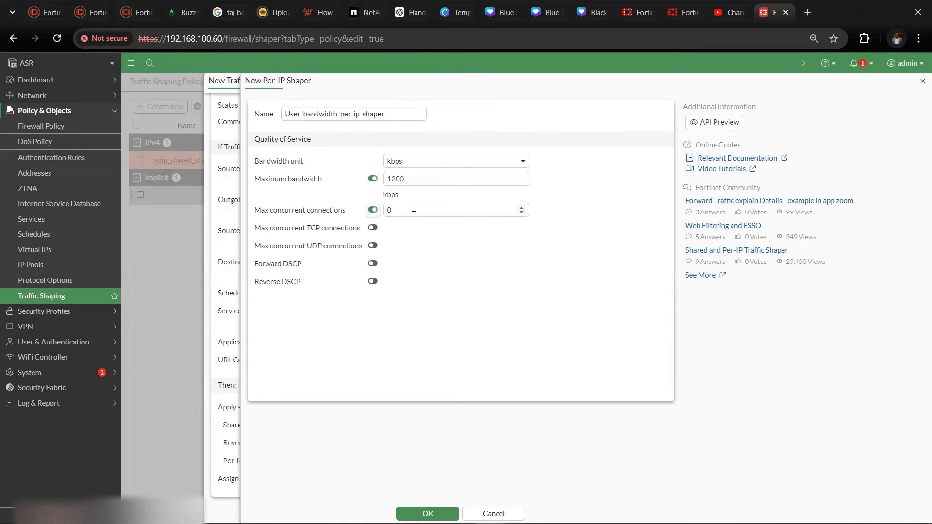
left_click(372, 209)
left_click(446, 513)
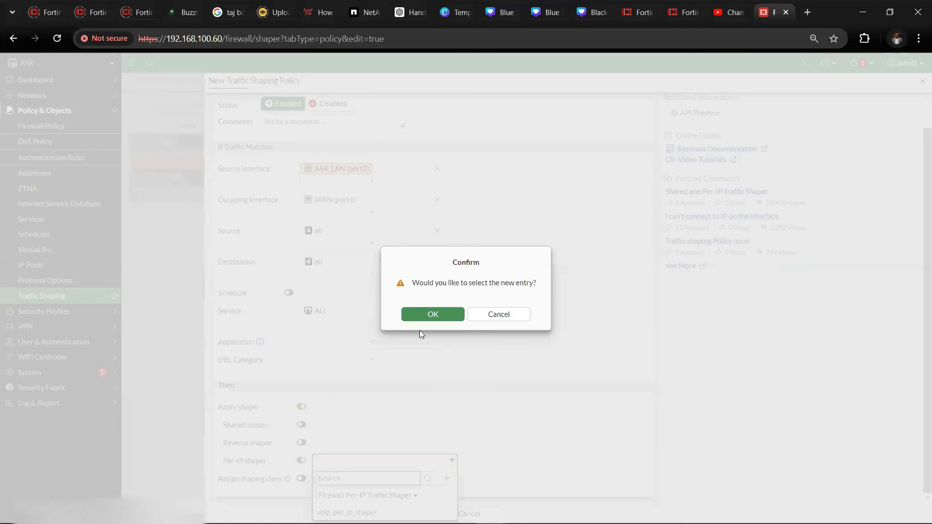
left_click(415, 313)
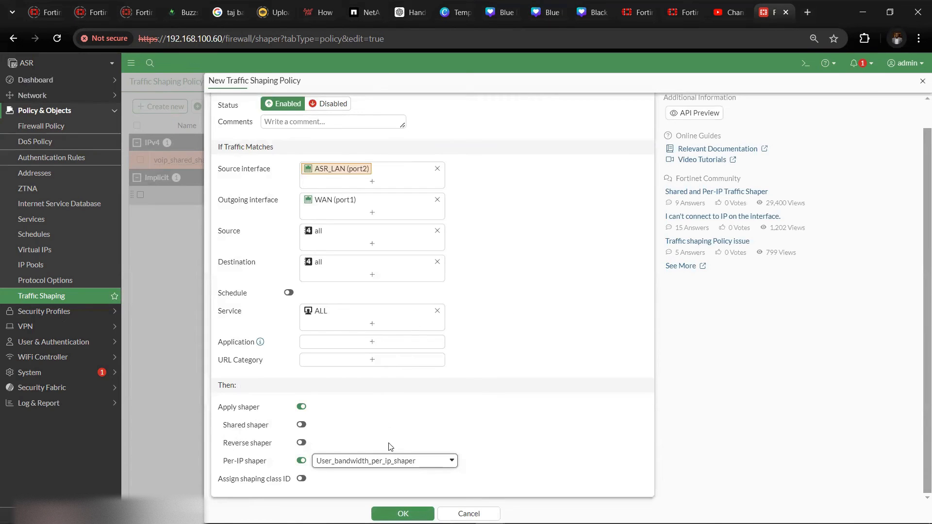
left_click(400, 513)
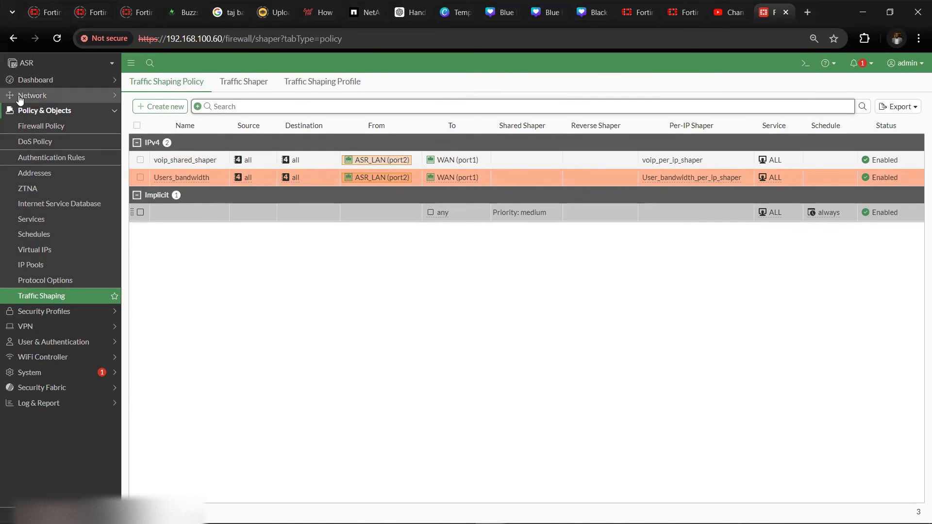
- Check which interfaces the IT_USERS_INTERNET_ACCESS firewall policy uses, then return to the traffic shaping policies
left_click(41, 126)
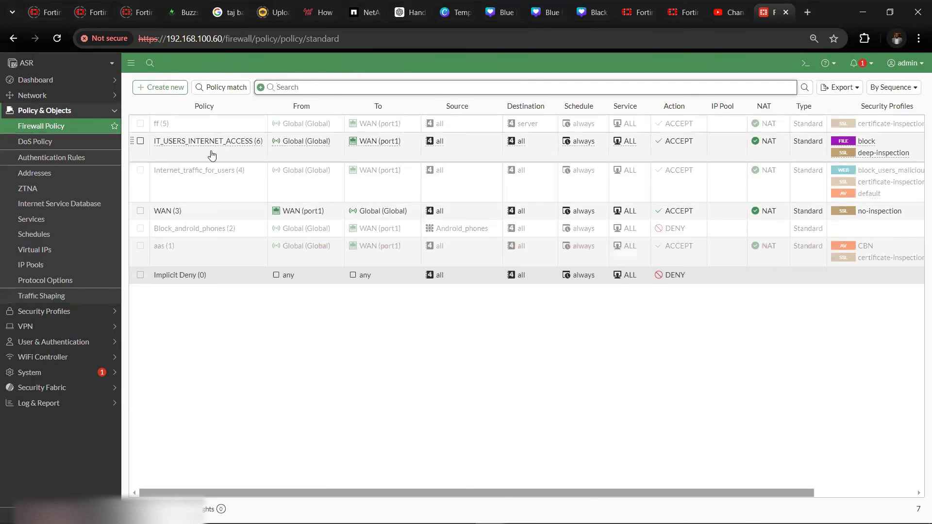
left_click(229, 155)
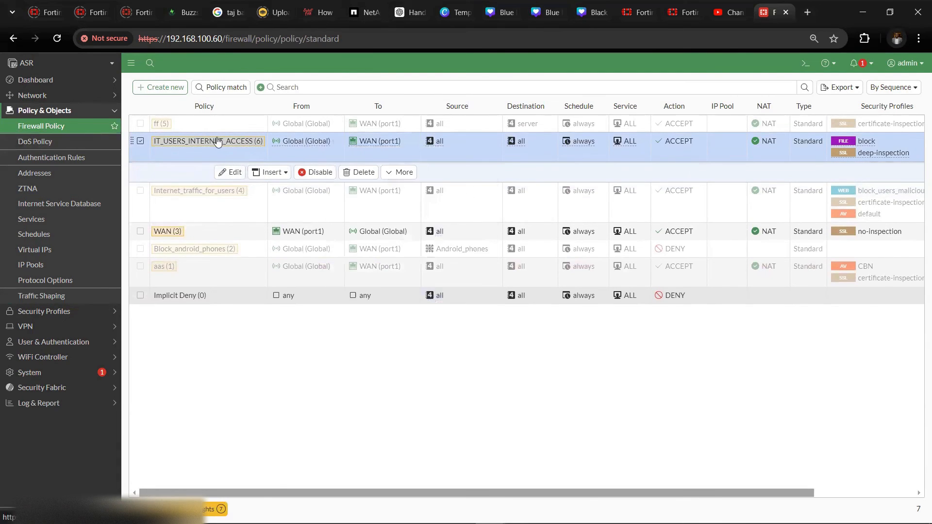
left_click(72, 112)
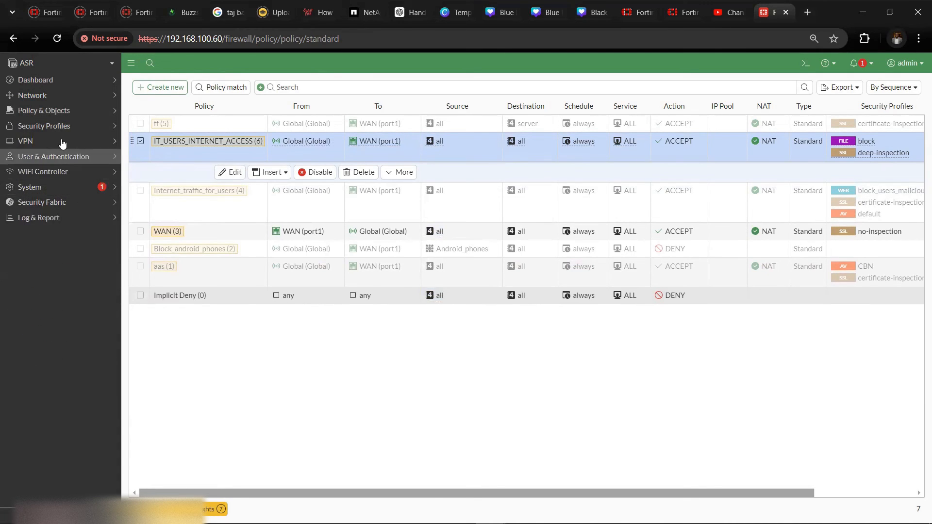
left_click(70, 111)
left_click(52, 295)
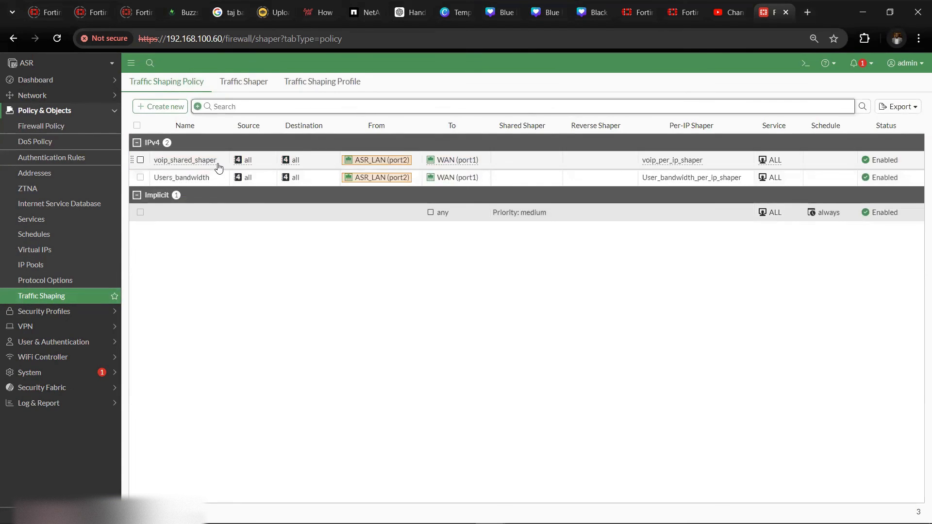
- Replace the source interface of the Users_bandwidth shaping policy with Global (Global) and save the policy
left_click(207, 161)
left_click(203, 205)
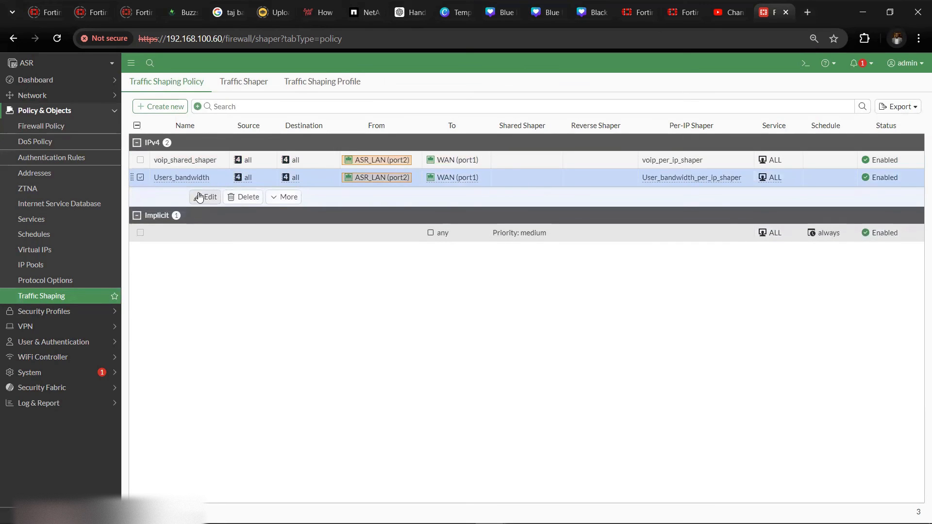
left_click(210, 197)
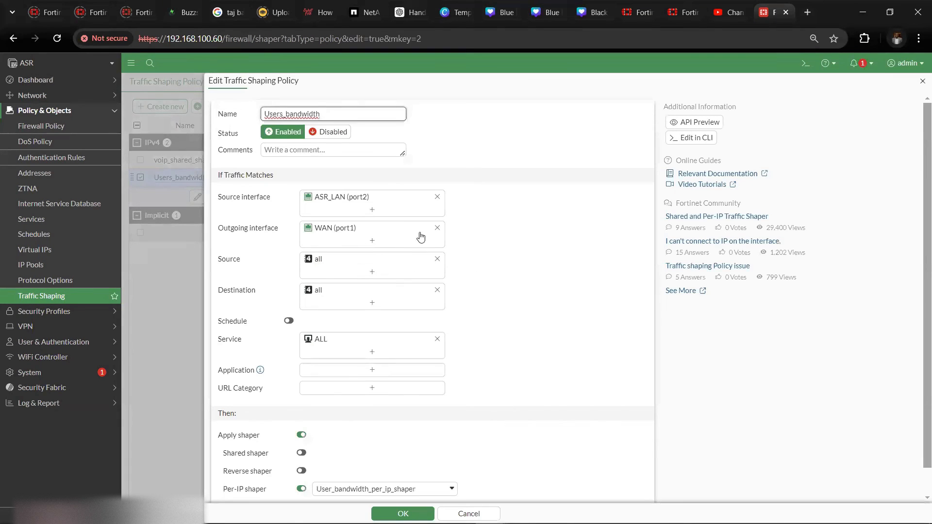
left_click(436, 196)
left_click(436, 196)
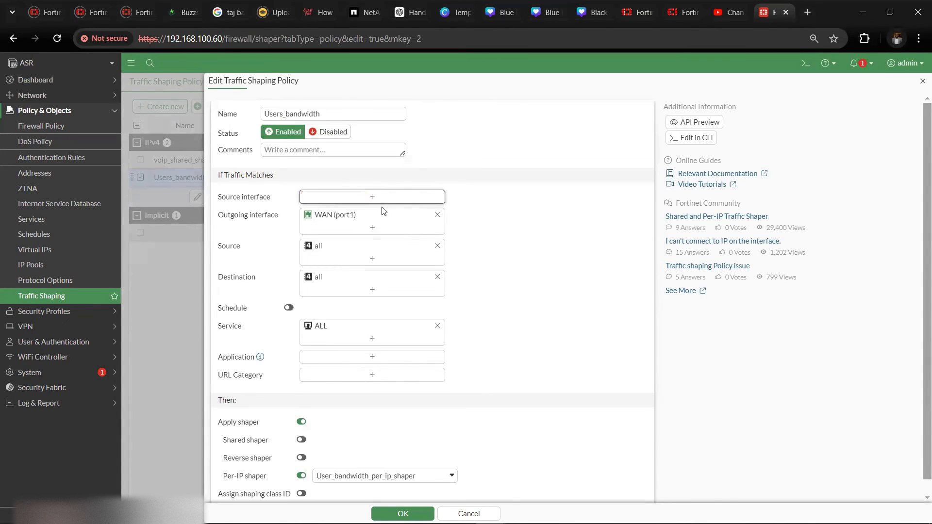
left_click(371, 196)
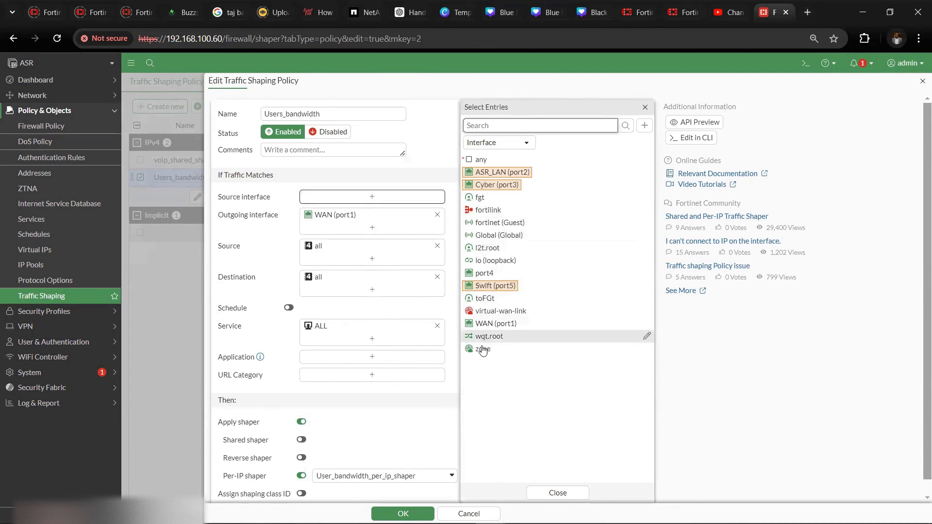
left_click(509, 235)
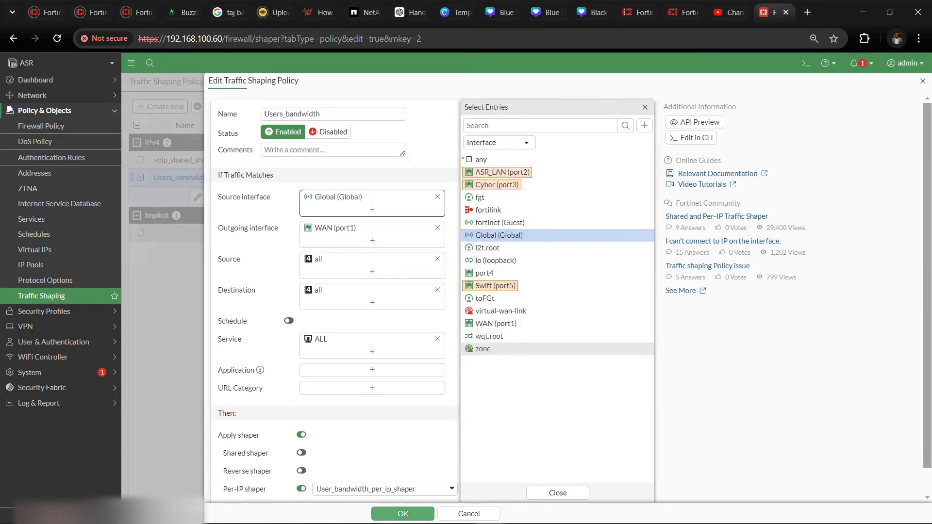
left_click(387, 508)
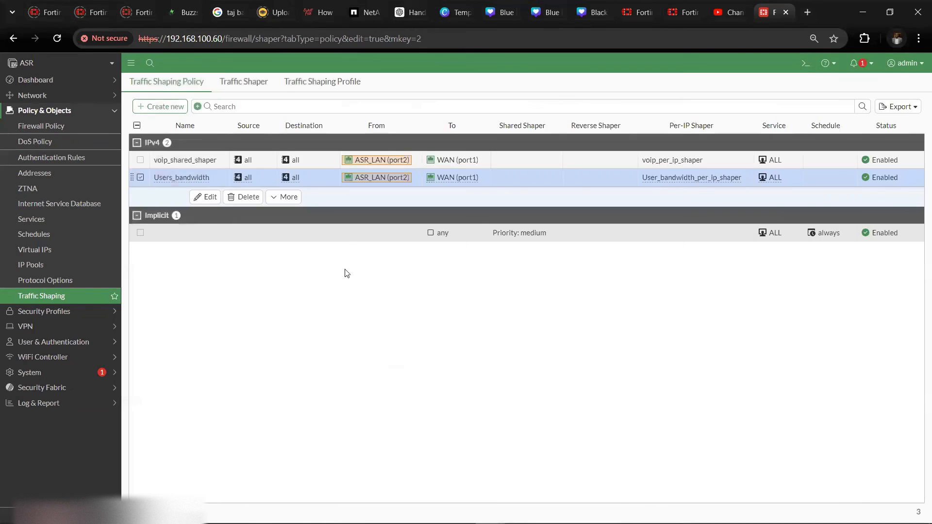
- Replace the source interface of the voip_shared_shaper policy with Global (Global) and save the policy
double_click(294, 168)
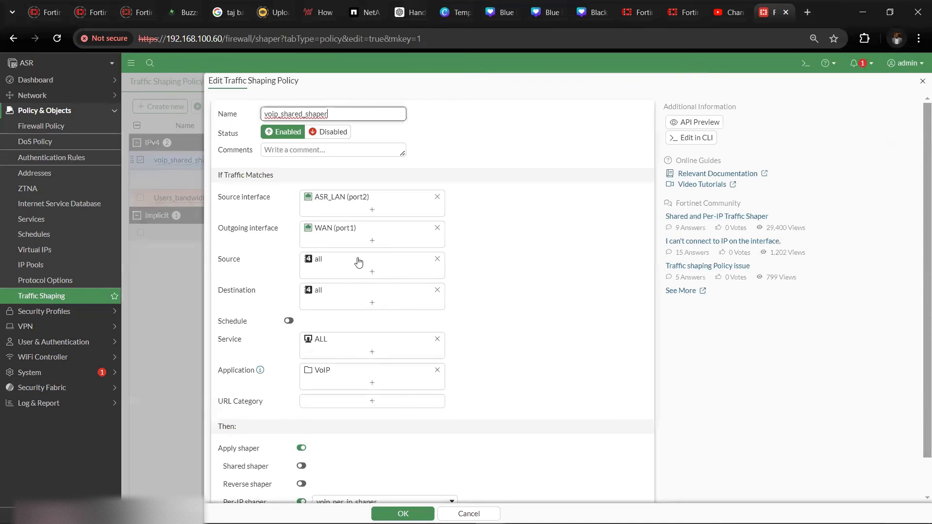
left_click(437, 197)
left_click(385, 197)
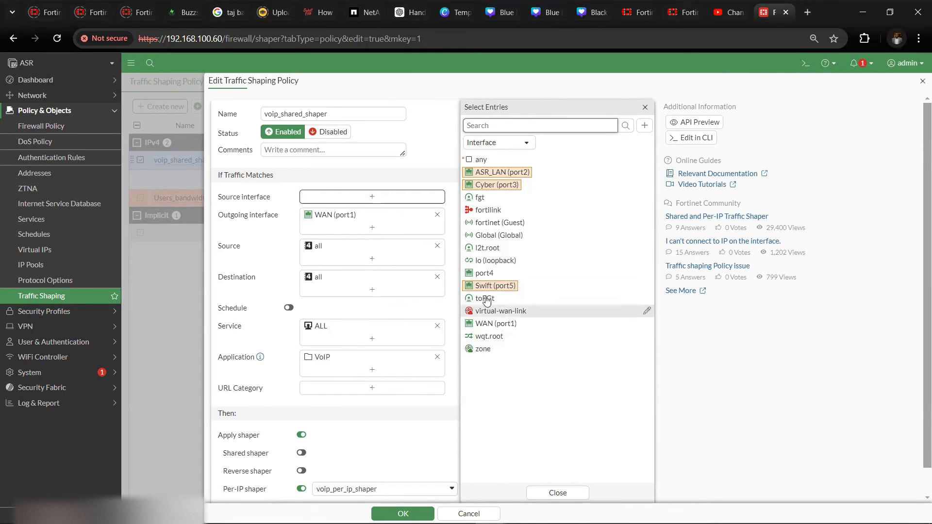
left_click(480, 235)
left_click(432, 511)
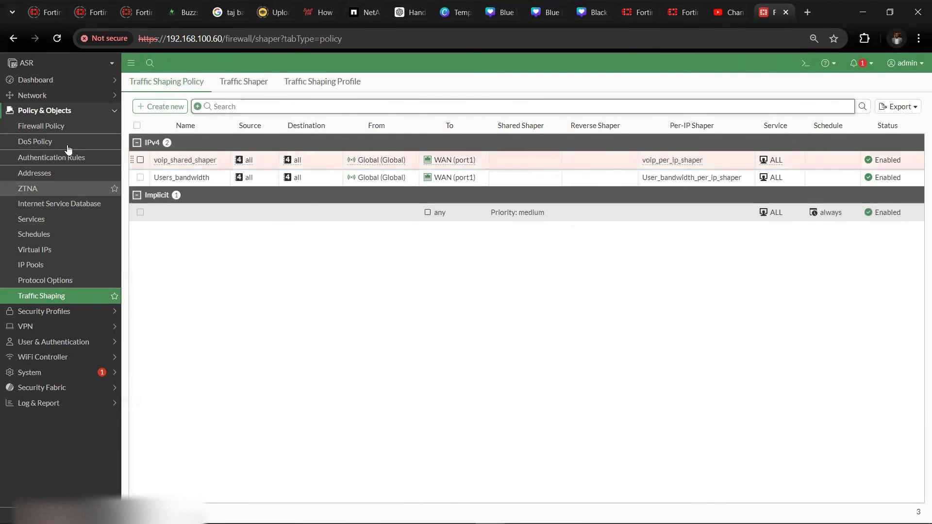
- Review the interfaces, security profiles and logging options of the IT_USERS_INTERNET_ACCESS firewall policy and save it without changes
left_click(72, 130)
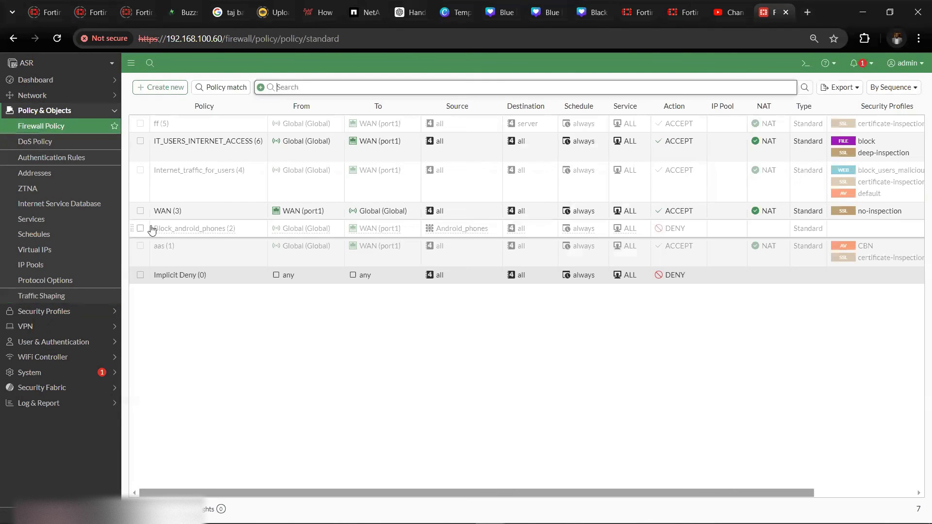
left_click(192, 150)
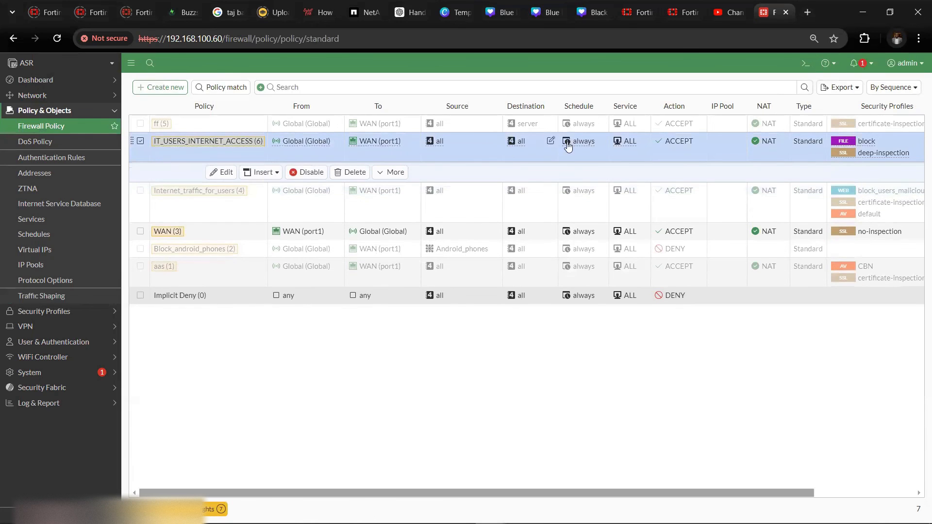
double_click(288, 140)
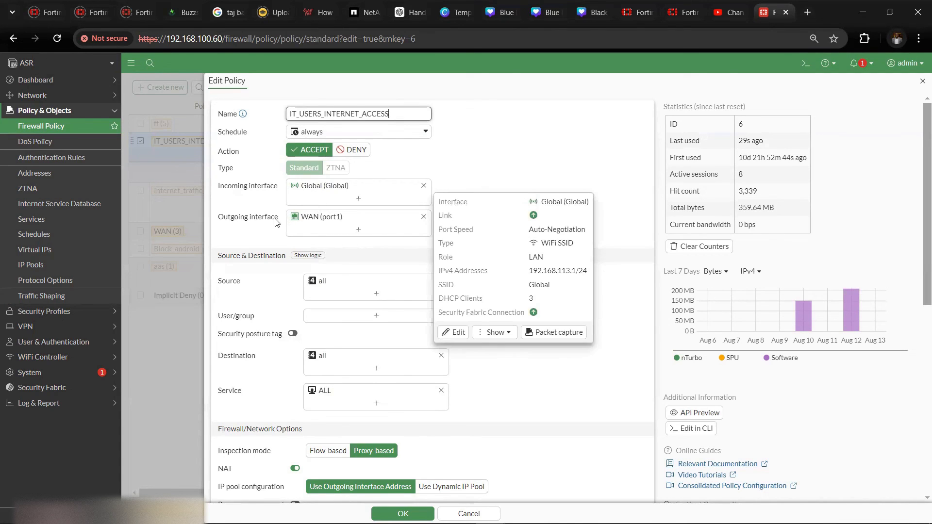
scroll(330, 367, "down", 3)
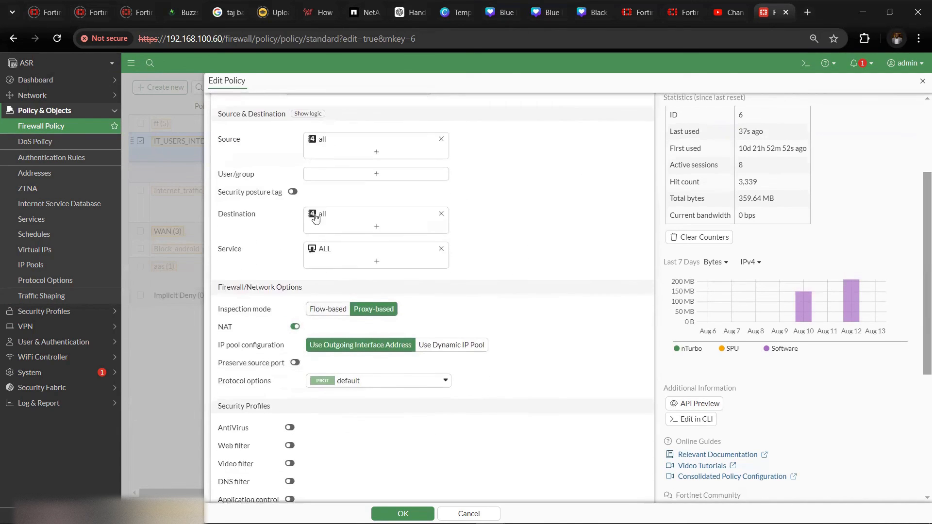
scroll(325, 417, "down", 5)
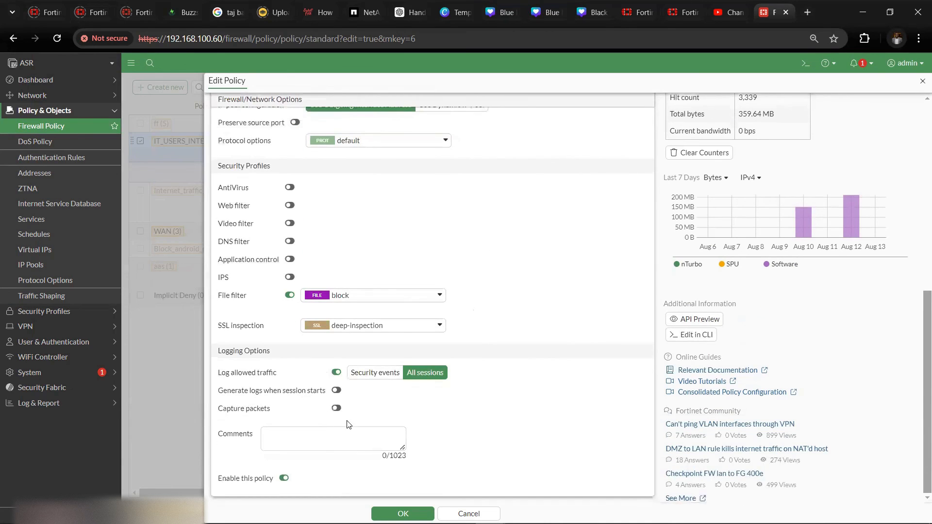
left_click(402, 514)
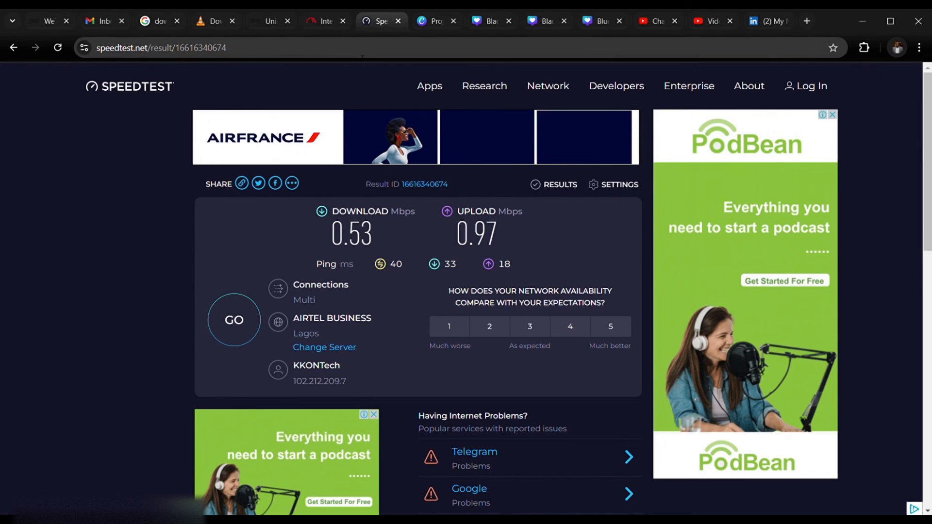
- Test browsing through the shaped connection by opening the Canva projects page, searching the web for "hg" and returning to Speedtest
left_click(434, 23)
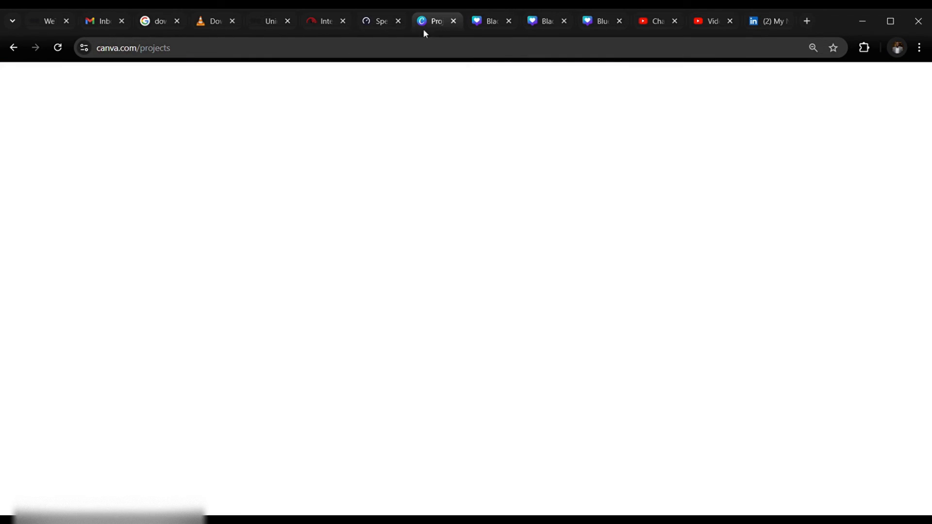
left_click(410, 47)
type("hg")
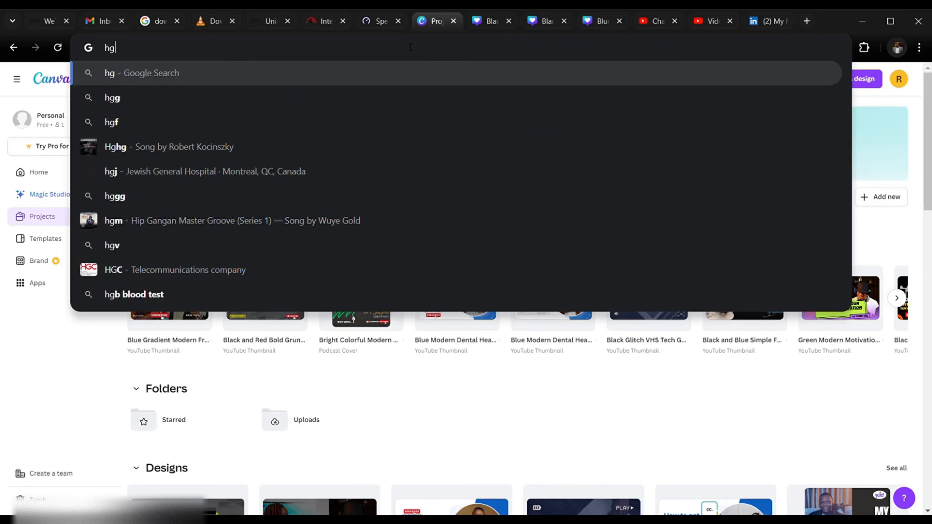
key("Return")
left_click(365, 21)
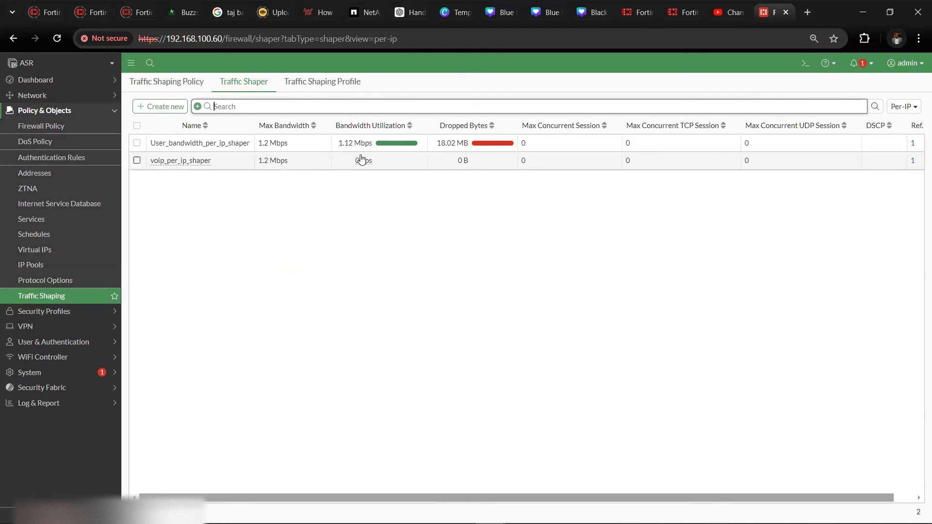
- Examine the bandwidth utilization and dropped bytes of User_bandwidth_per_ip_shaper in the per-IP traffic shaper list
left_click_drag(338, 144, 378, 145)
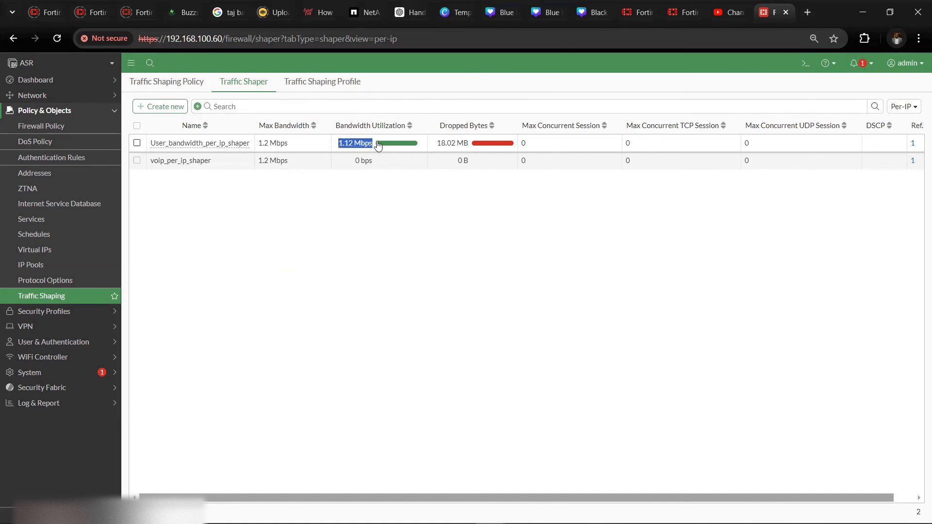
left_click_drag(436, 144, 471, 149)
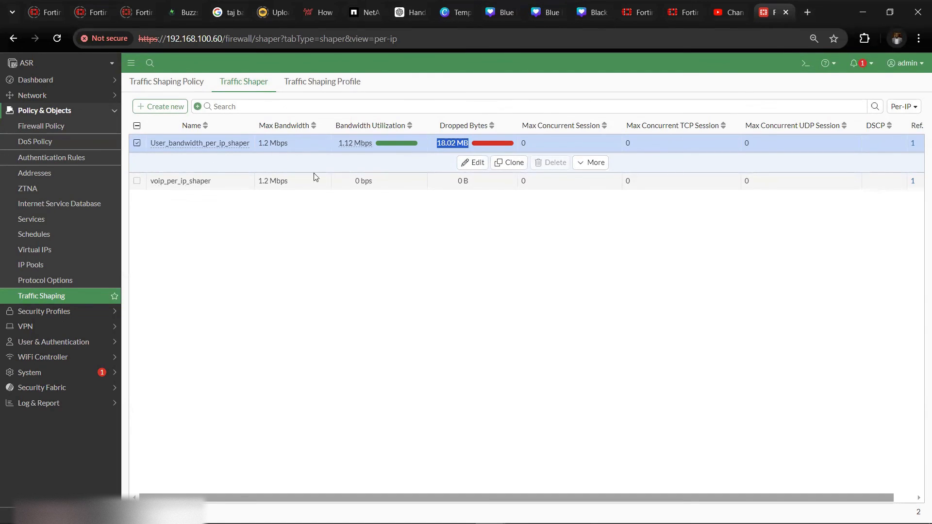
left_click(350, 218)
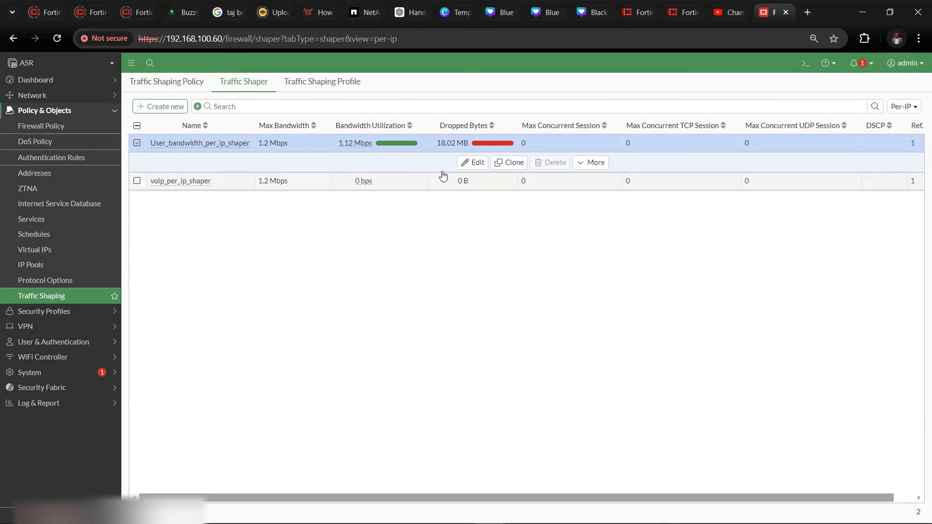
left_click_drag(442, 176, 375, 157)
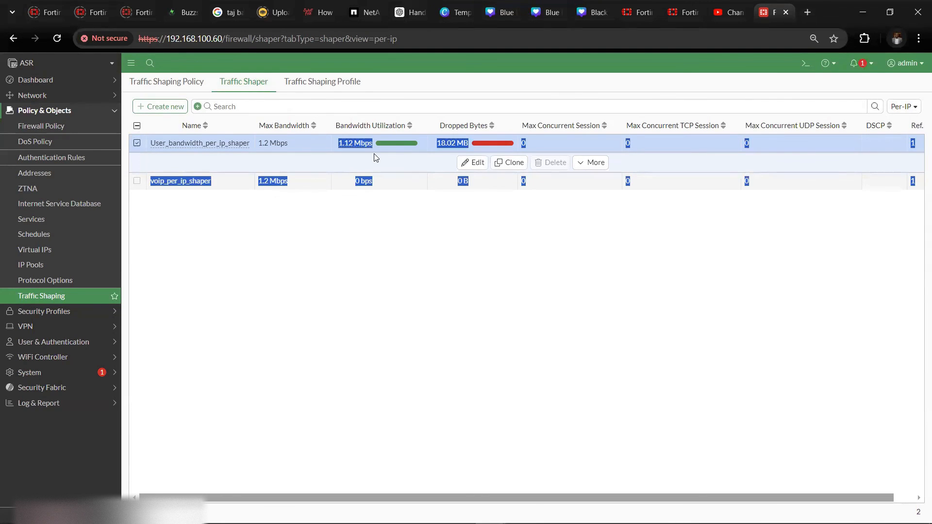
left_click(467, 307)
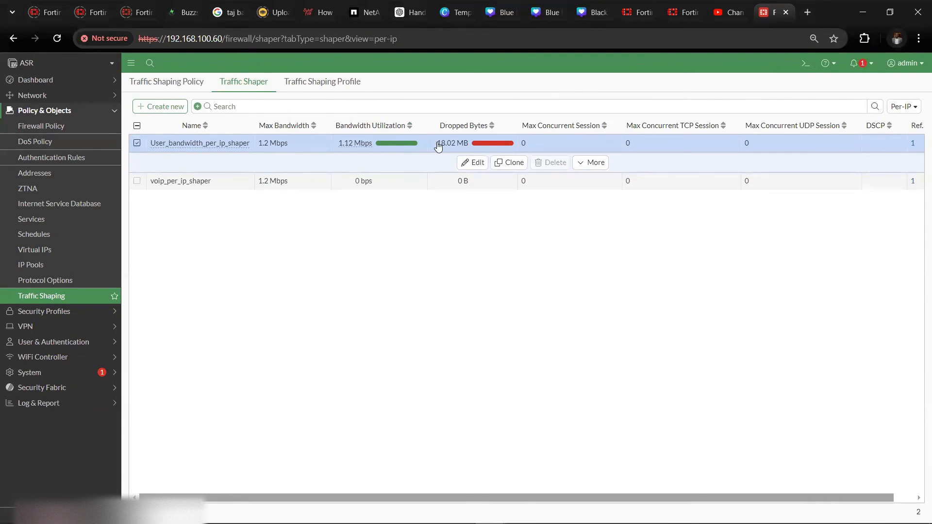
left_click_drag(438, 145, 467, 148)
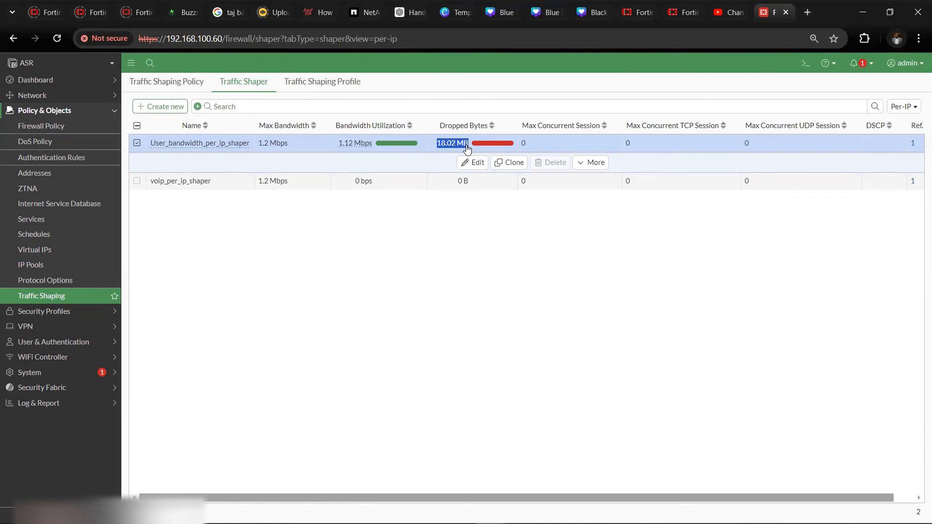